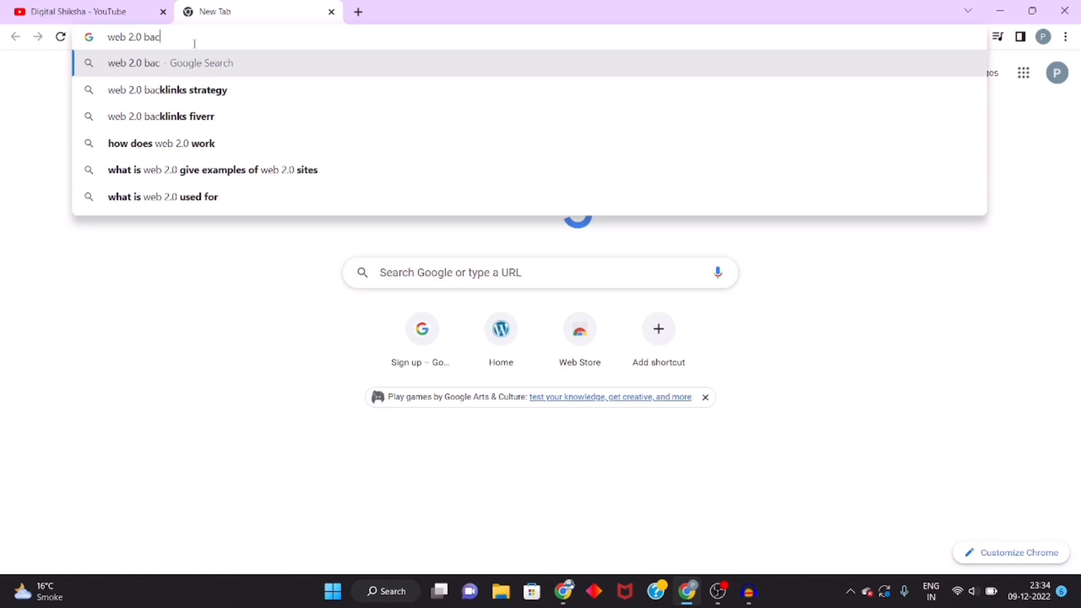
# Step: Search Google for "web 2.0 backlinks site" from the new tab's address bar
pyautogui.write('h')
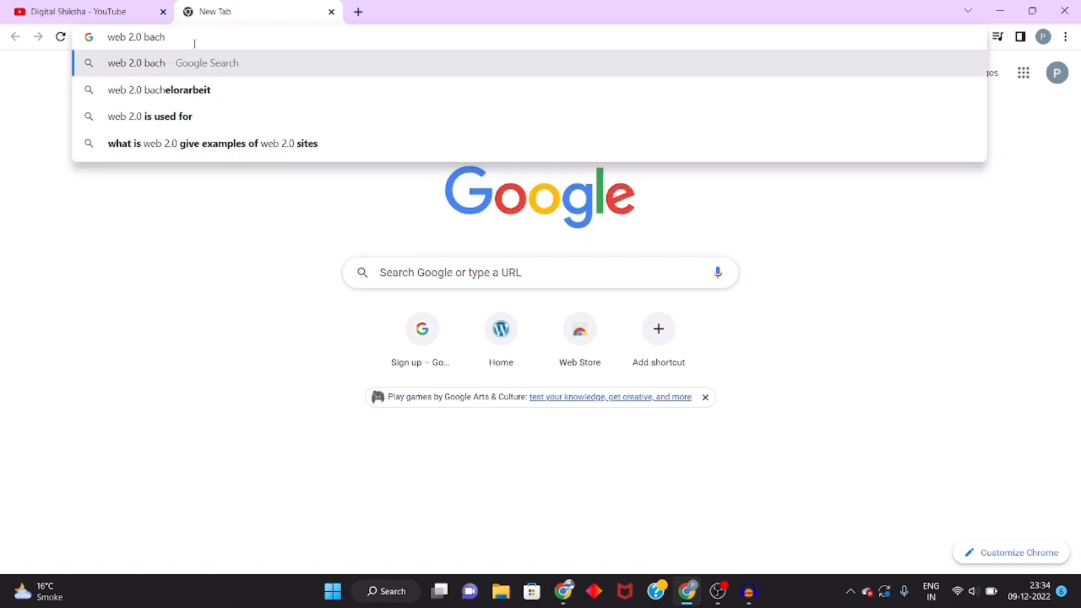
pyautogui.press('BackSpace')
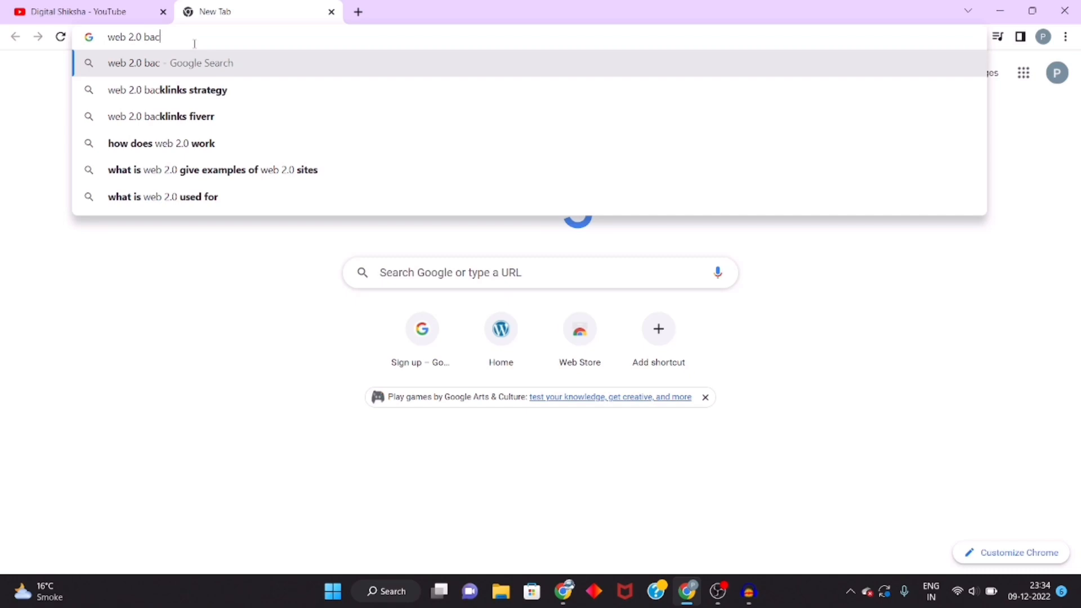
pyautogui.write('klink')
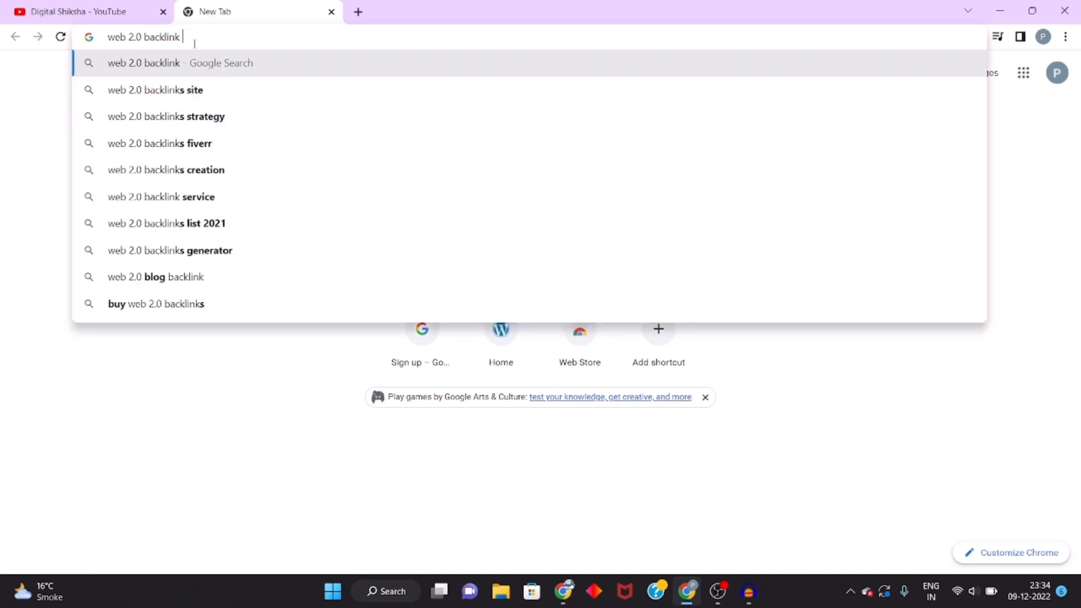
pyautogui.press('Down')
pyautogui.press('Return')
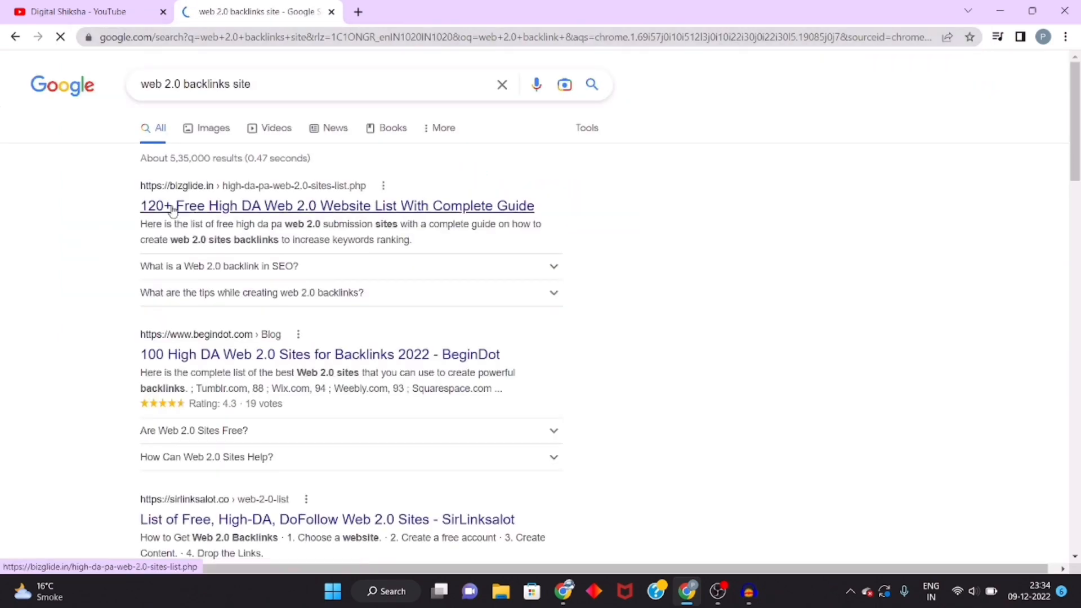
# Step: Browse the search results and open the bizglide page "120+ Free High DA Web 2.0 Website List With Complete Guide"
pyautogui.moveTo(102, 209); pyautogui.dragTo(423, 208)
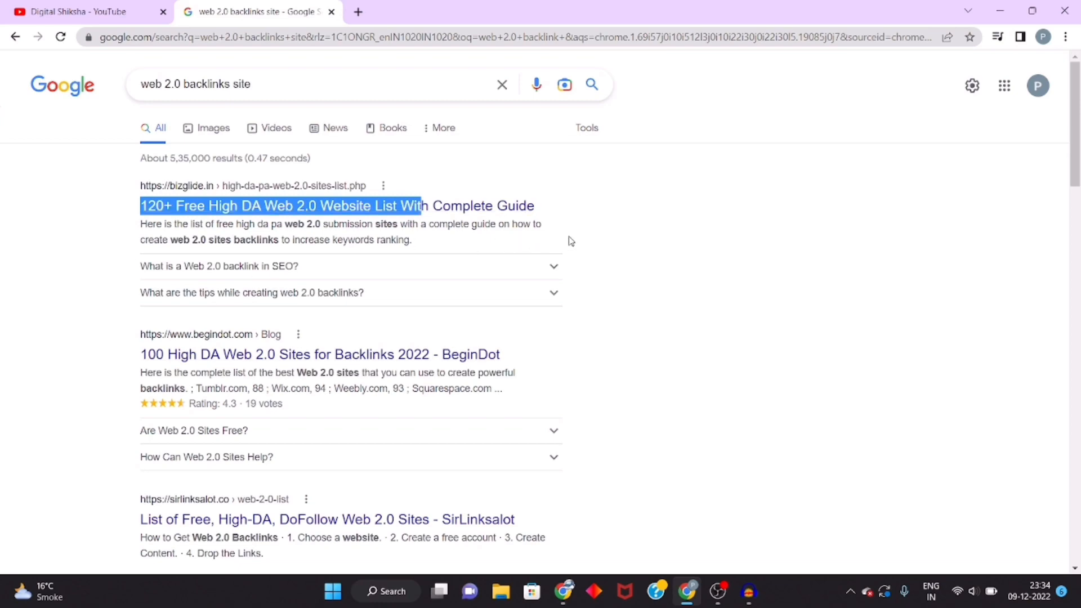
pyautogui.click(608, 237)
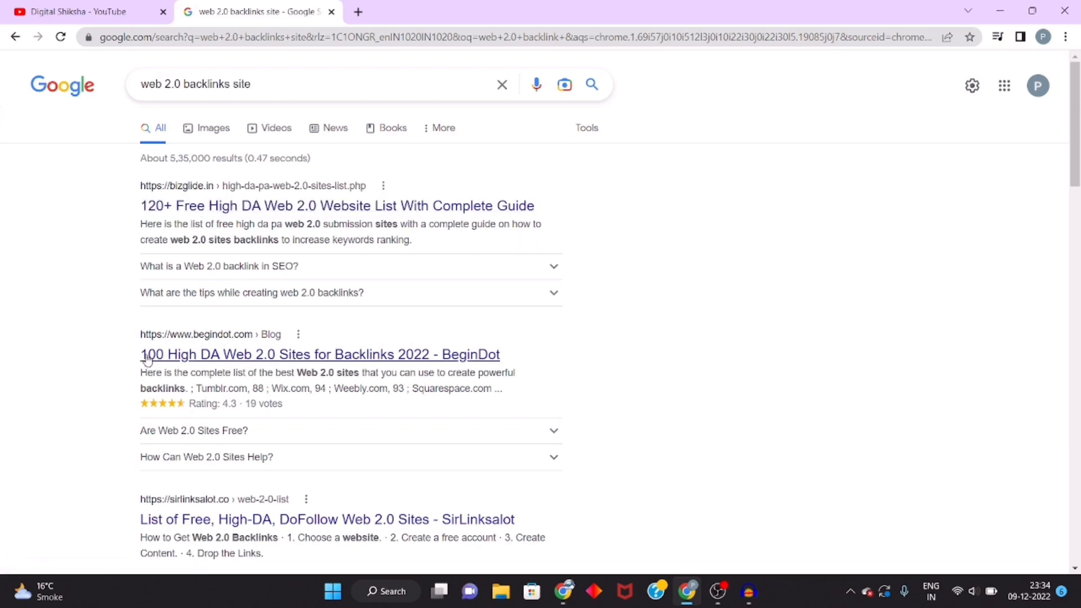
pyautogui.scroll(-10, 229, 359)
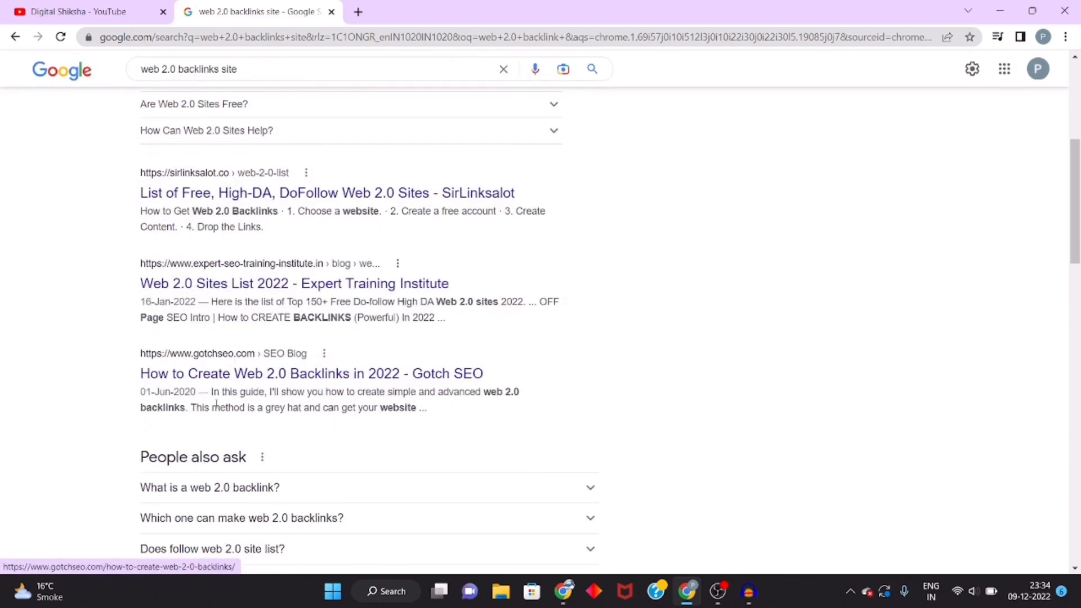
pyautogui.scroll(-2, 217, 411)
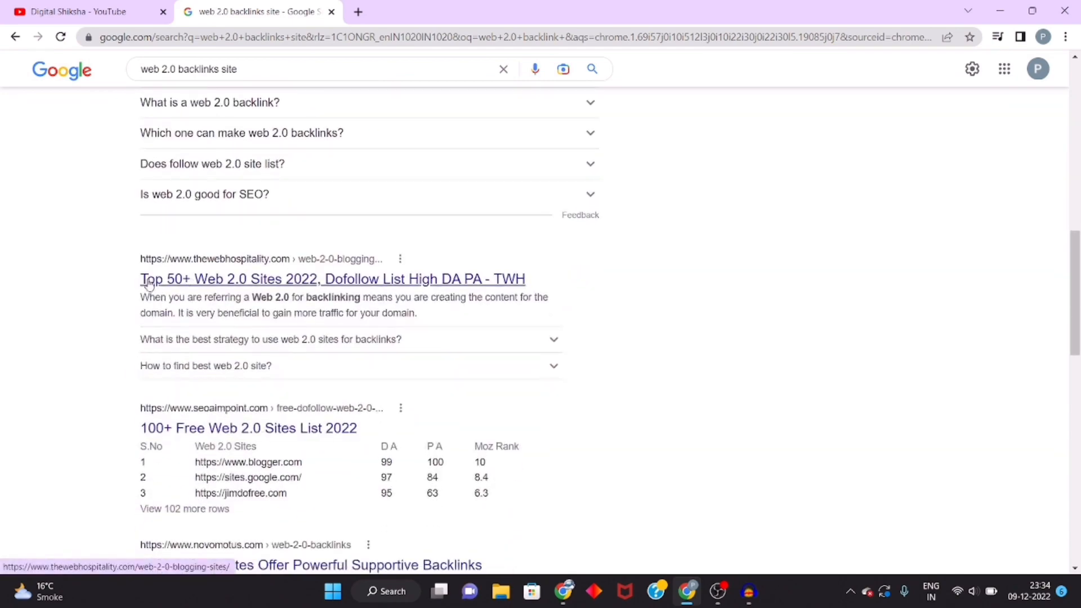
pyautogui.scroll(12, 326, 411)
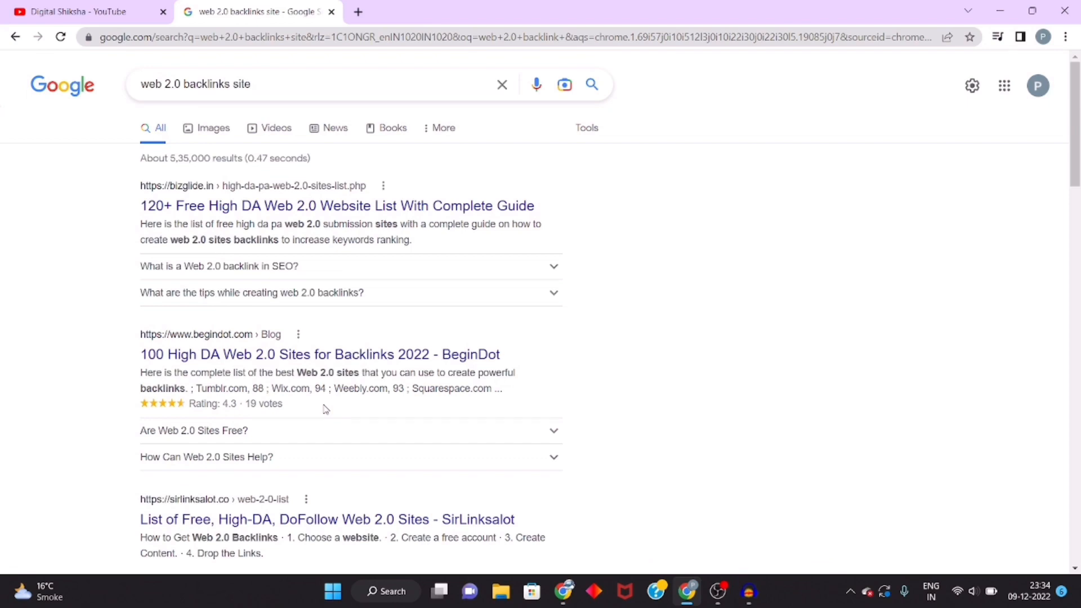
pyautogui.click(377, 207)
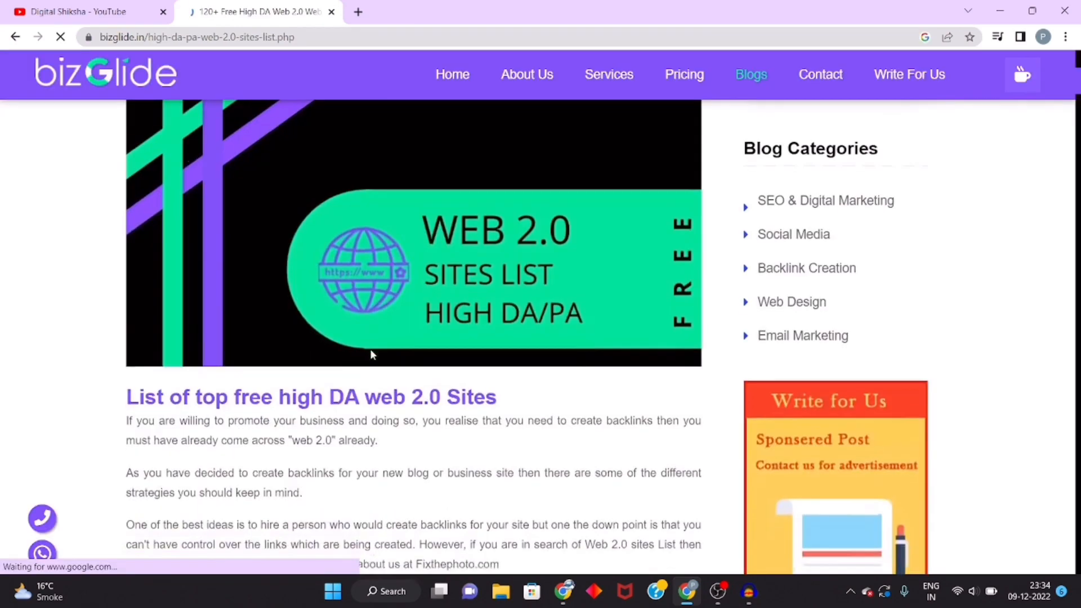
# Step: Scroll through the article to the "List of Top 120 Web 2.0 Sites" table
pyautogui.scroll(-12, 370, 349)
pyautogui.scroll(-15, 370, 349)
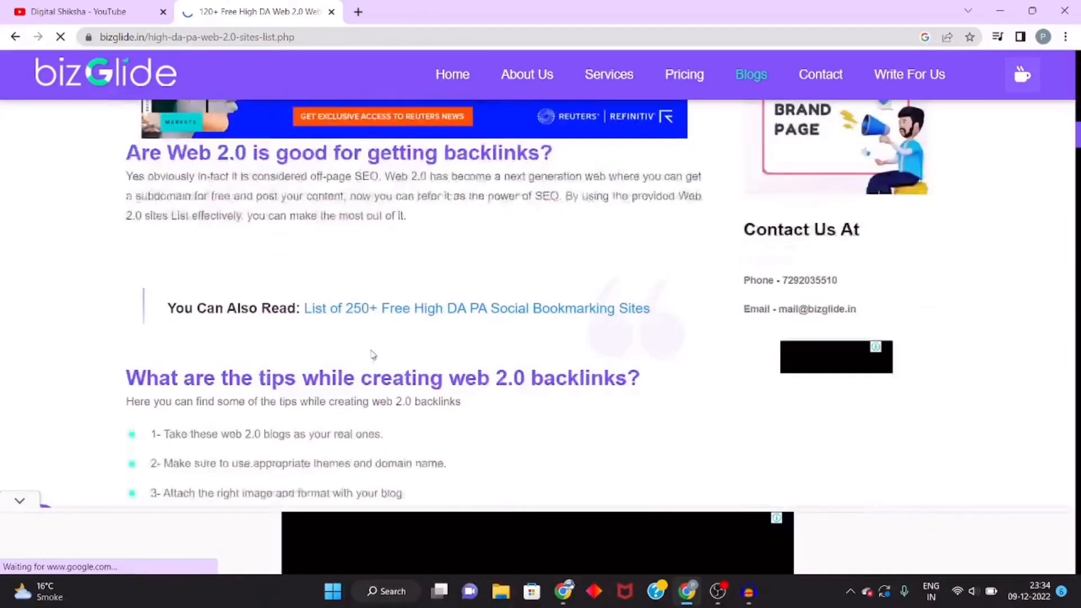
pyautogui.scroll(-15, 371, 350)
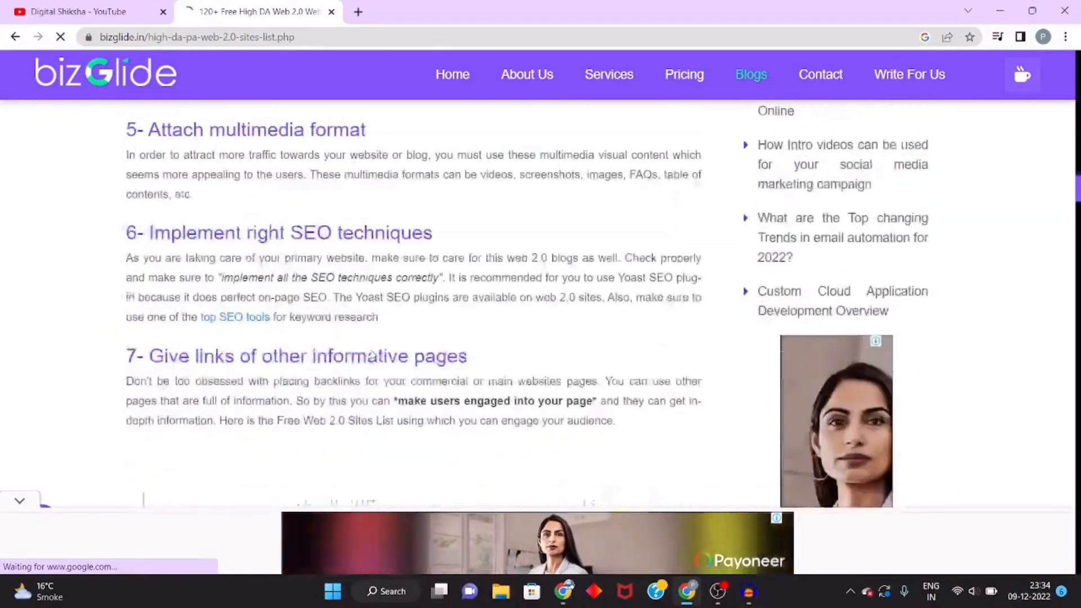
pyautogui.scroll(-7, 371, 353)
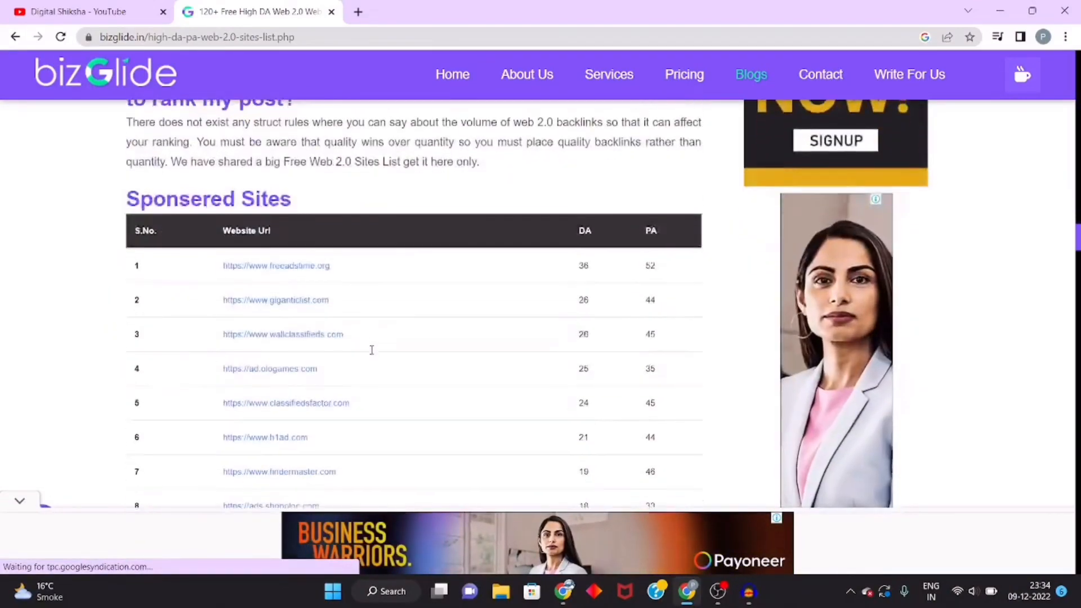
pyautogui.scroll(4, 371, 353)
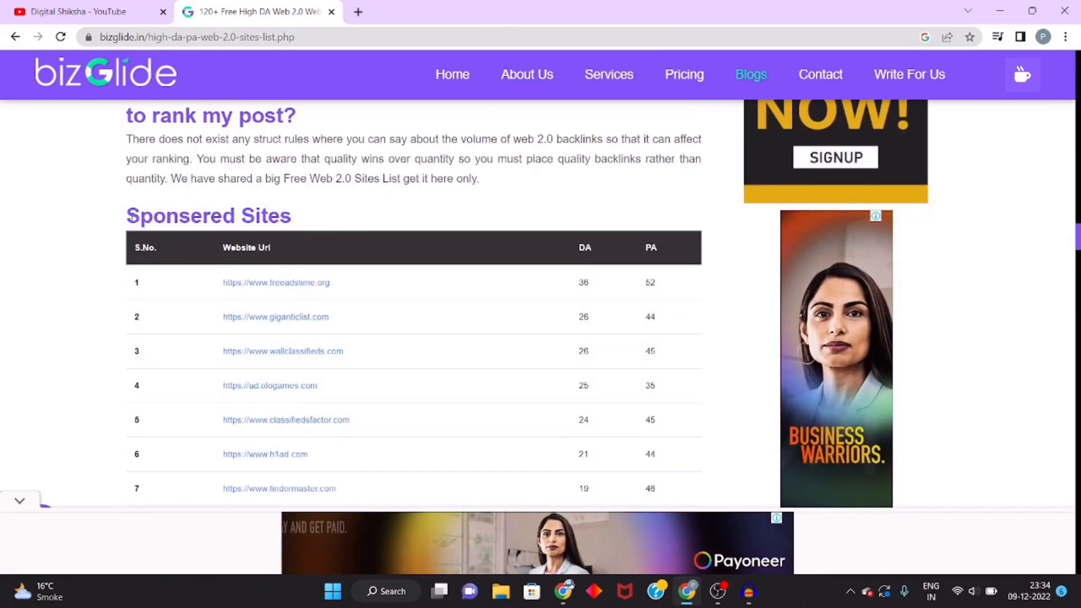
pyautogui.moveTo(125, 216); pyautogui.dragTo(299, 215)
pyautogui.click(309, 215)
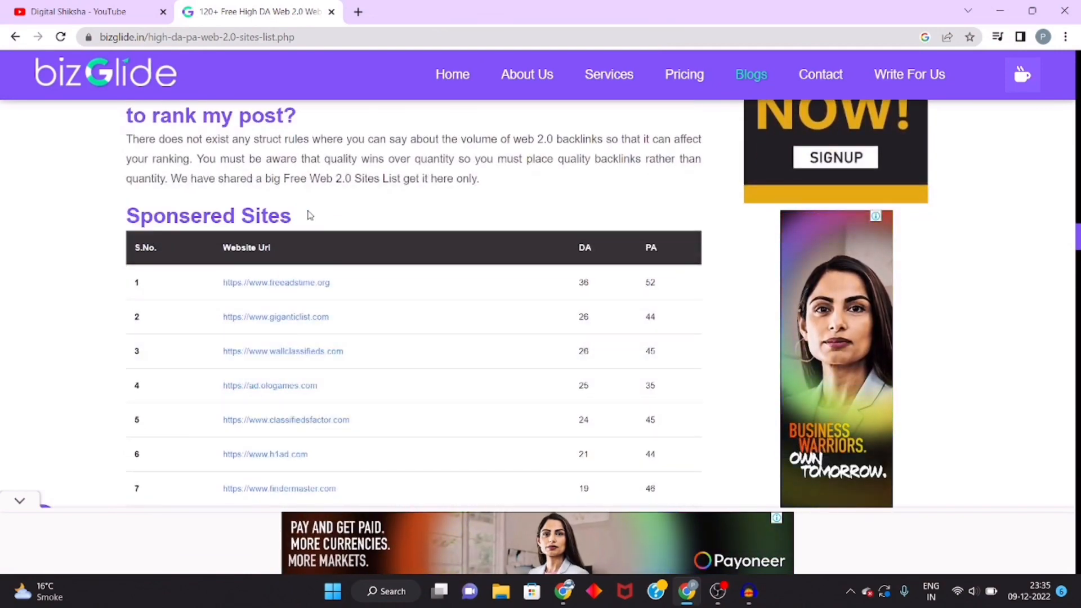
pyautogui.scroll(-7, 309, 215)
pyautogui.scroll(-2, 307, 214)
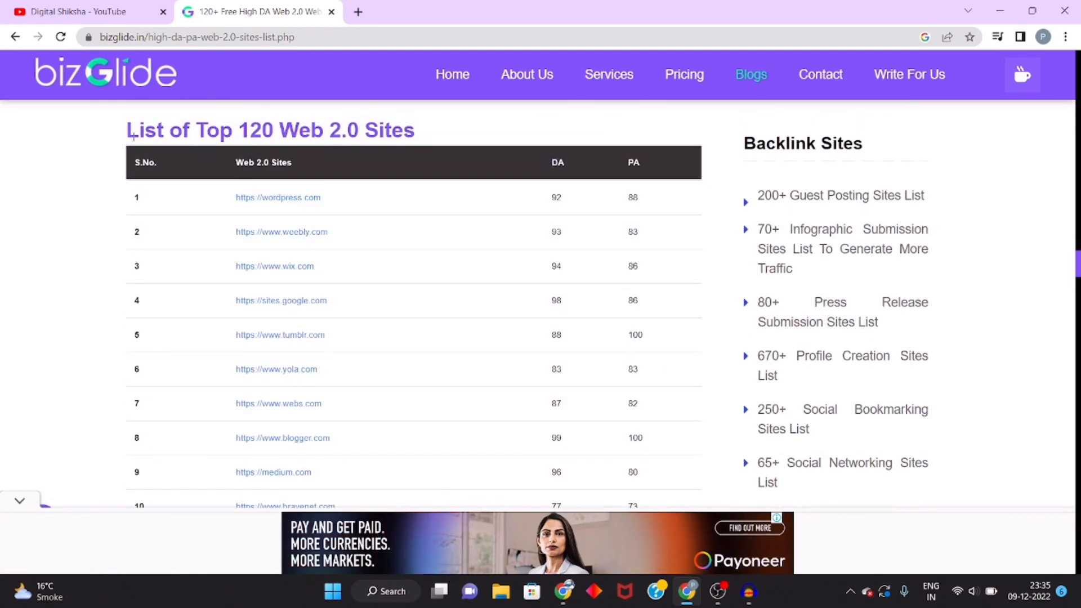
pyautogui.moveTo(125, 135); pyautogui.dragTo(428, 127)
pyautogui.click(428, 127)
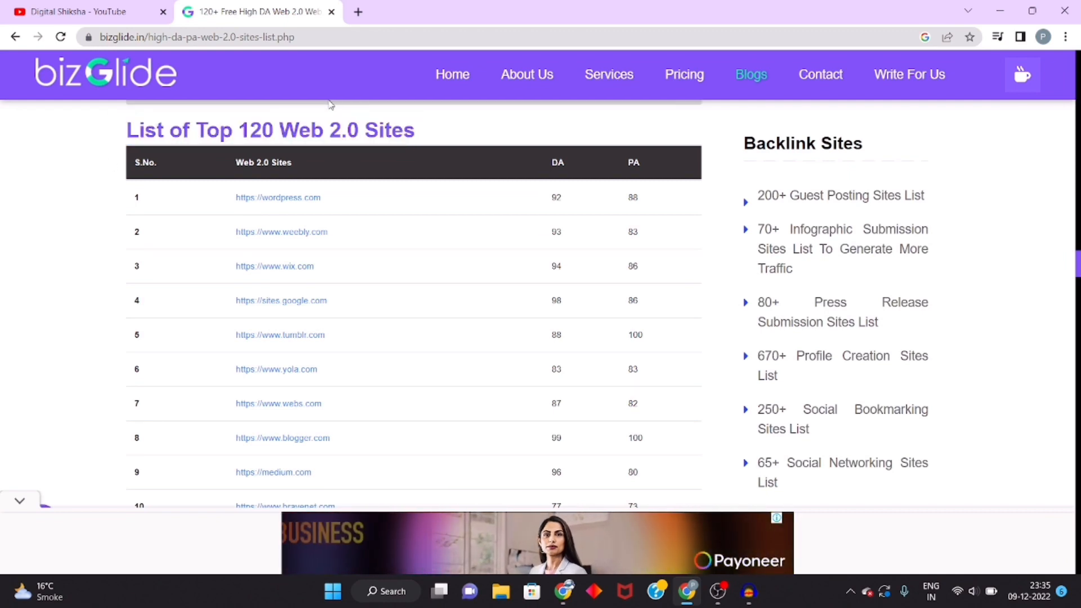
# Step: Open the wordpress.com link from the Web 2.0 sites table in a new tab and switch to it
pyautogui.moveTo(498, 77)
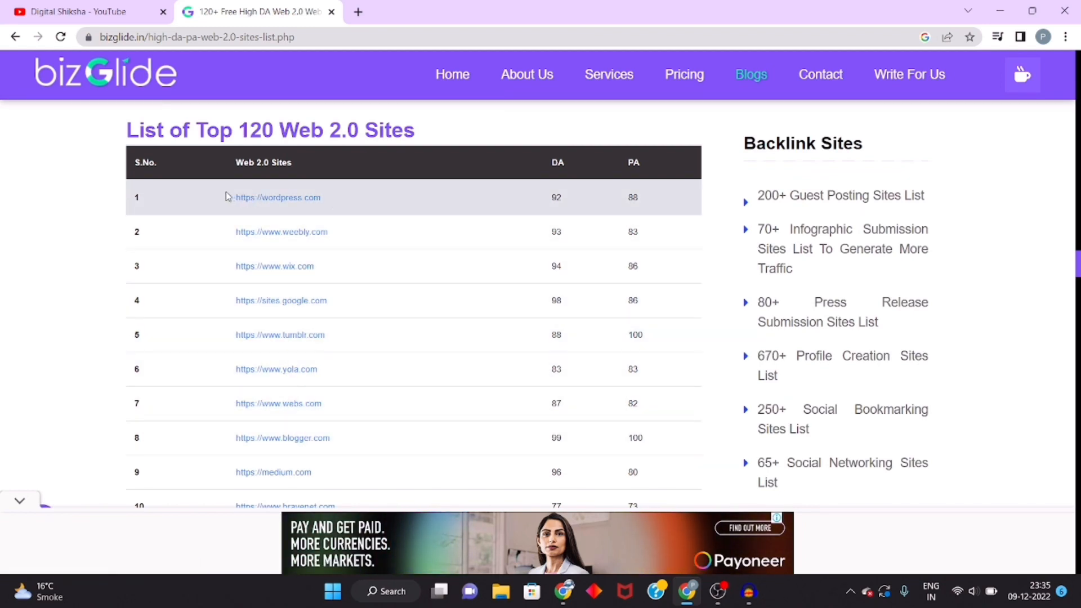
pyautogui.rightClick(281, 205)
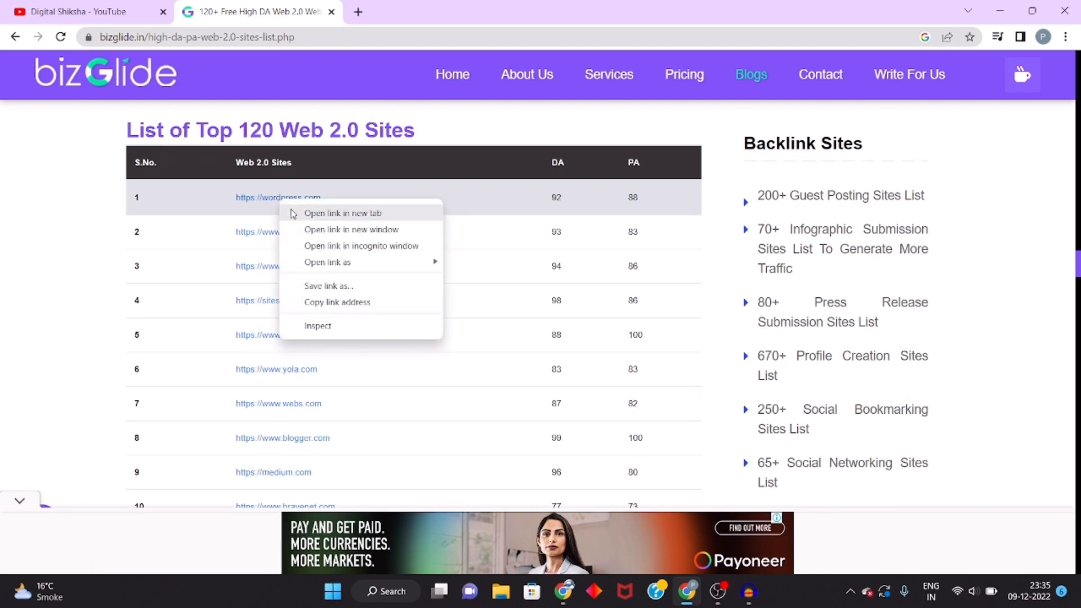
pyautogui.click(294, 213)
pyautogui.click(411, 16)
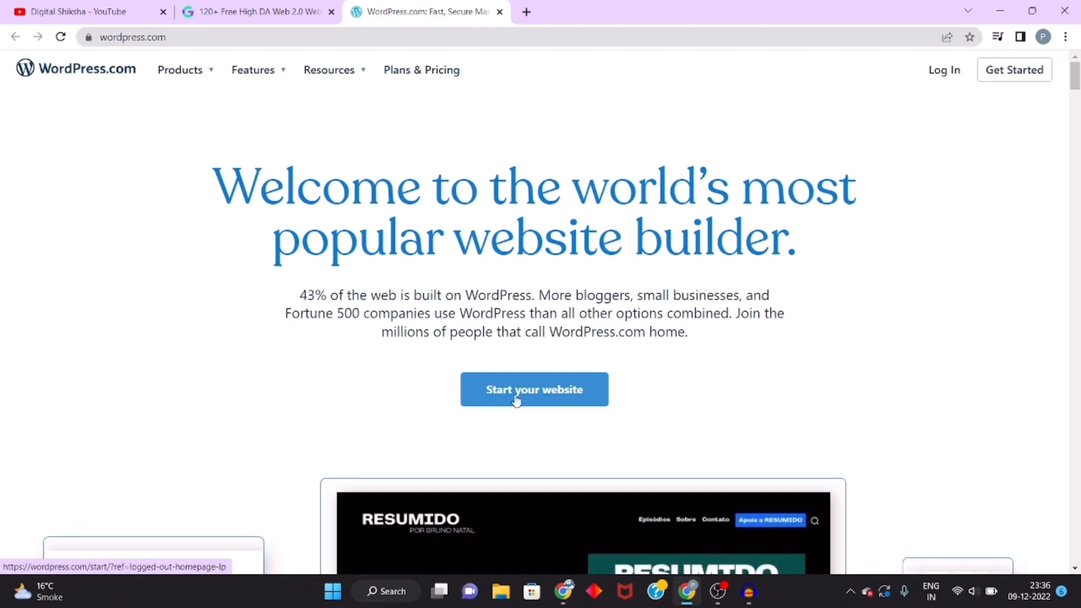
pyautogui.click(257, 11)
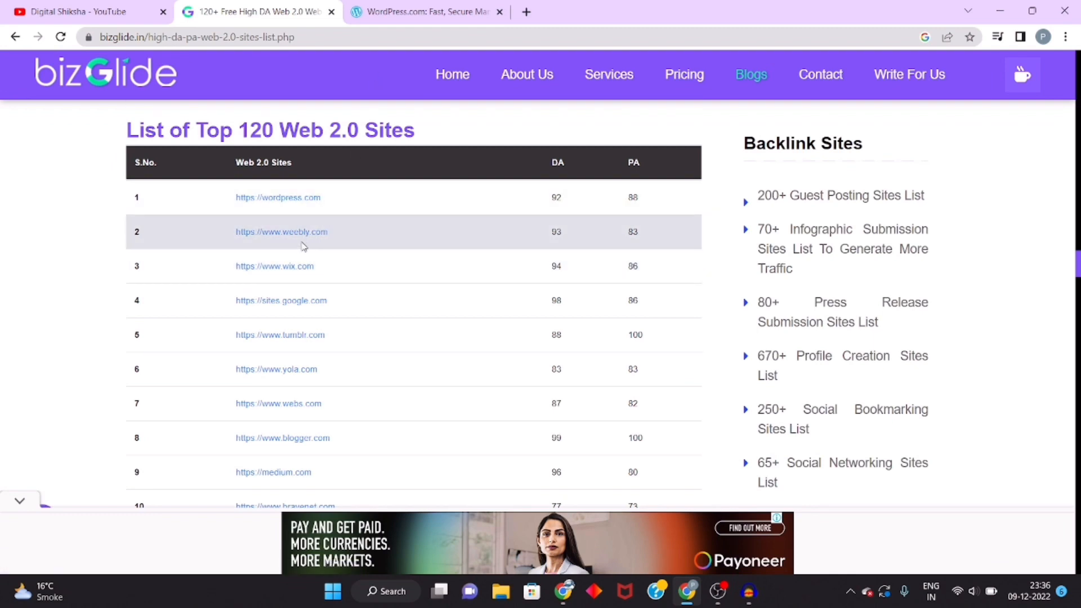
pyautogui.click(399, 19)
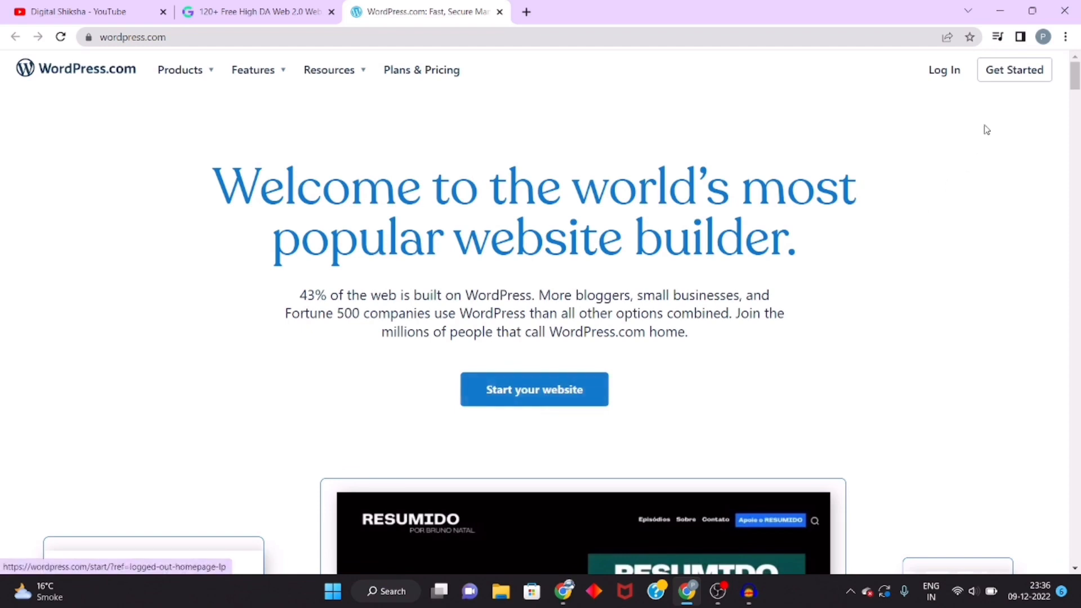
# Step: Start a new WordPress.com website and sign up by continuing with a Google account
pyautogui.click(529, 391)
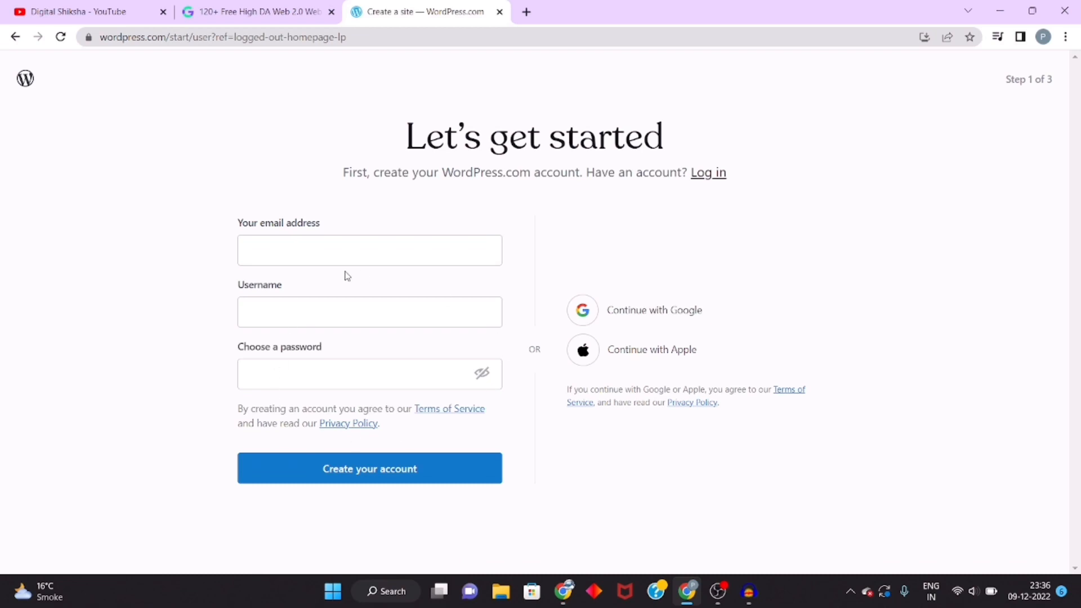
pyautogui.click(630, 313)
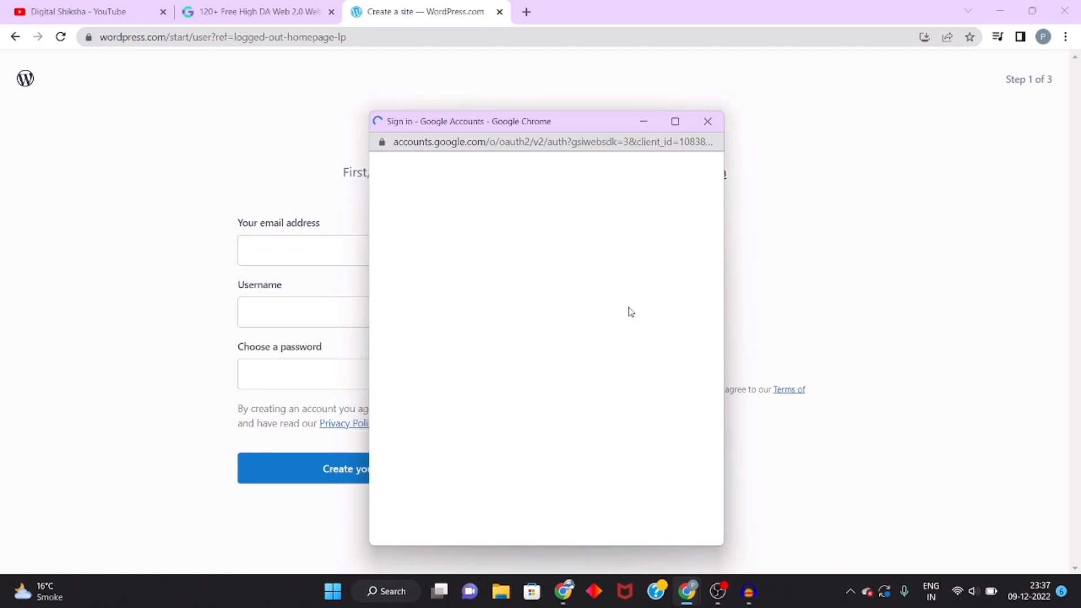
pyautogui.click(565, 313)
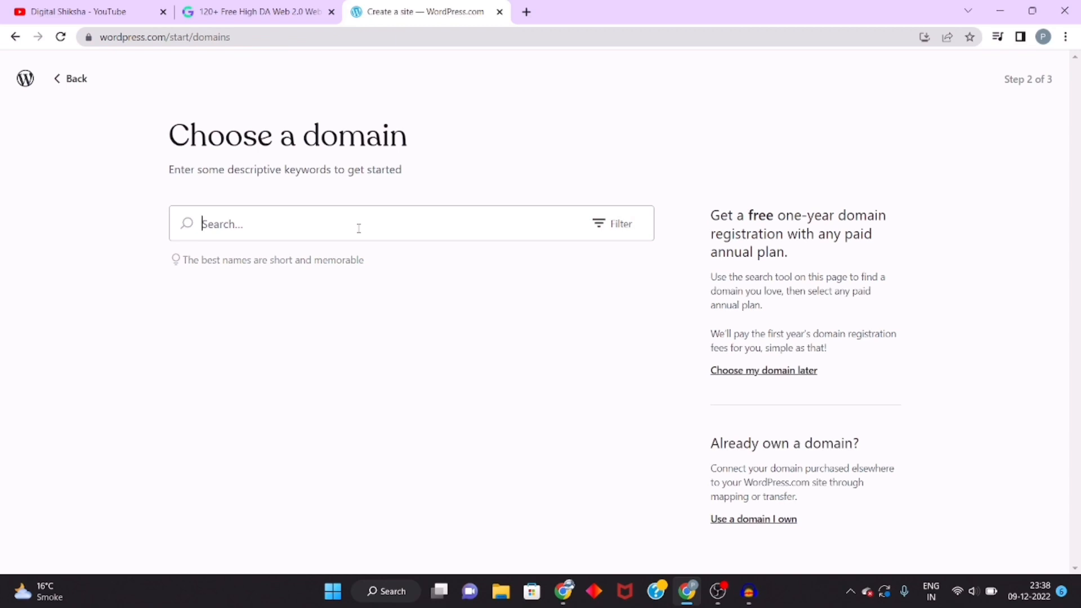
# Step: Search domains for "digitaledu" and select the free digitaledu63.wordpress.com address
pyautogui.write('digitaledu')
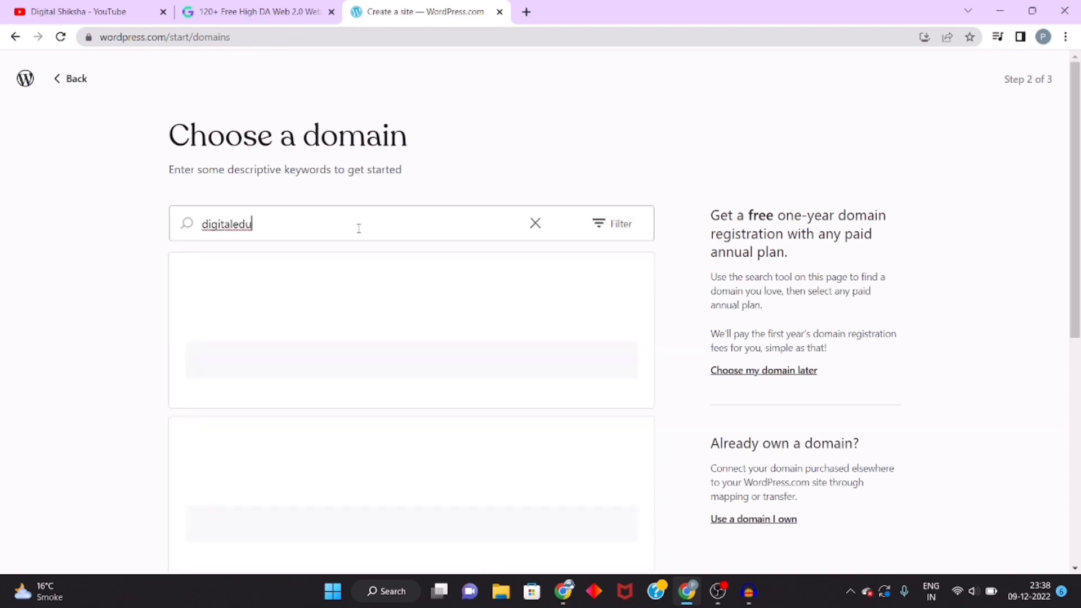
pyautogui.scroll(-3, 359, 228)
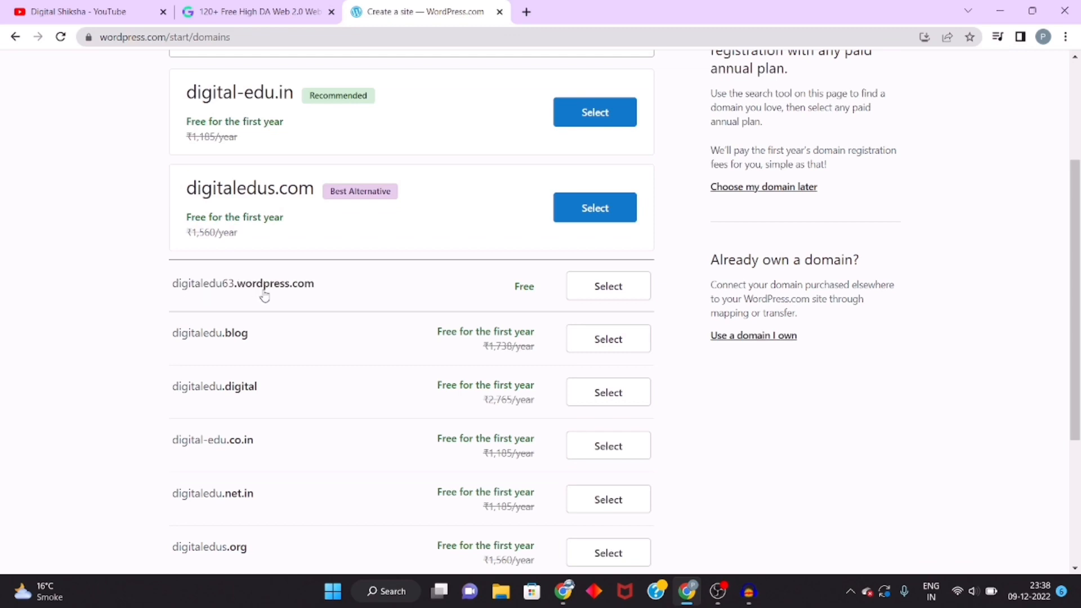
pyautogui.moveTo(171, 284); pyautogui.dragTo(667, 297)
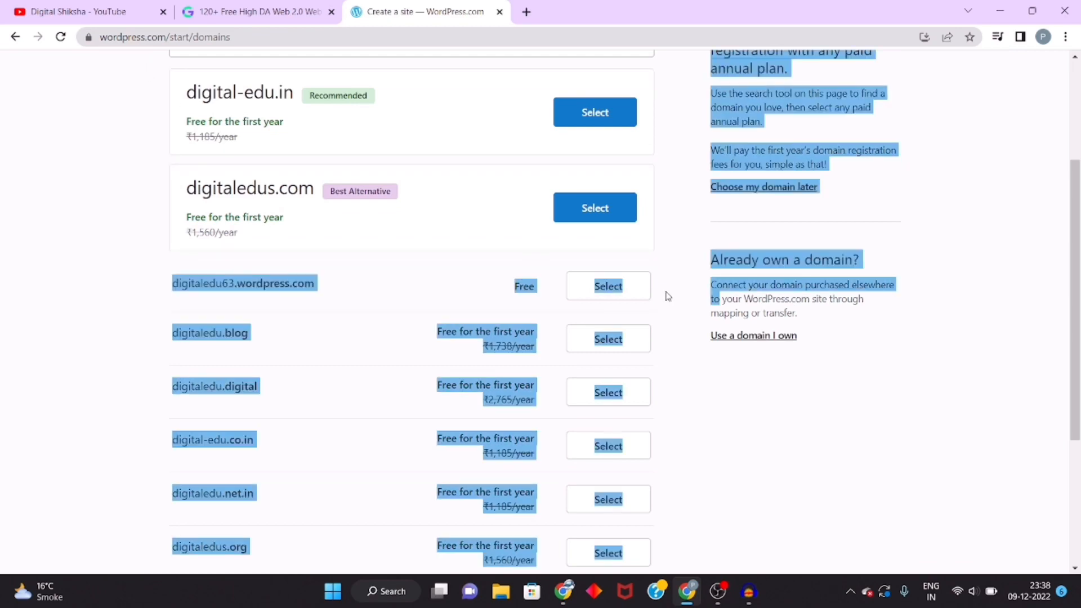
pyautogui.click(677, 301)
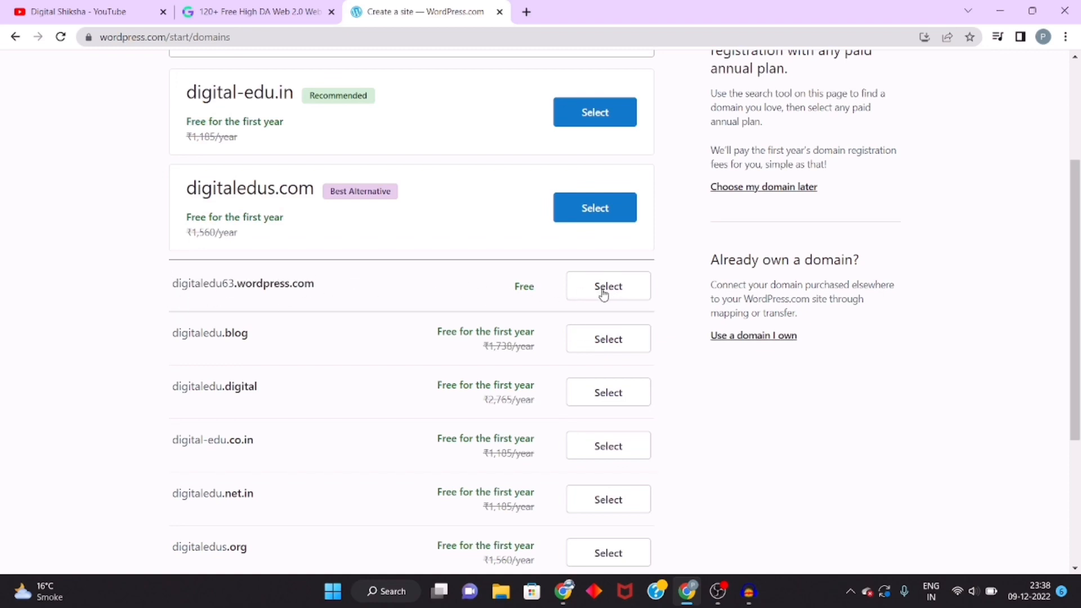
pyautogui.scroll(3, 451, 304)
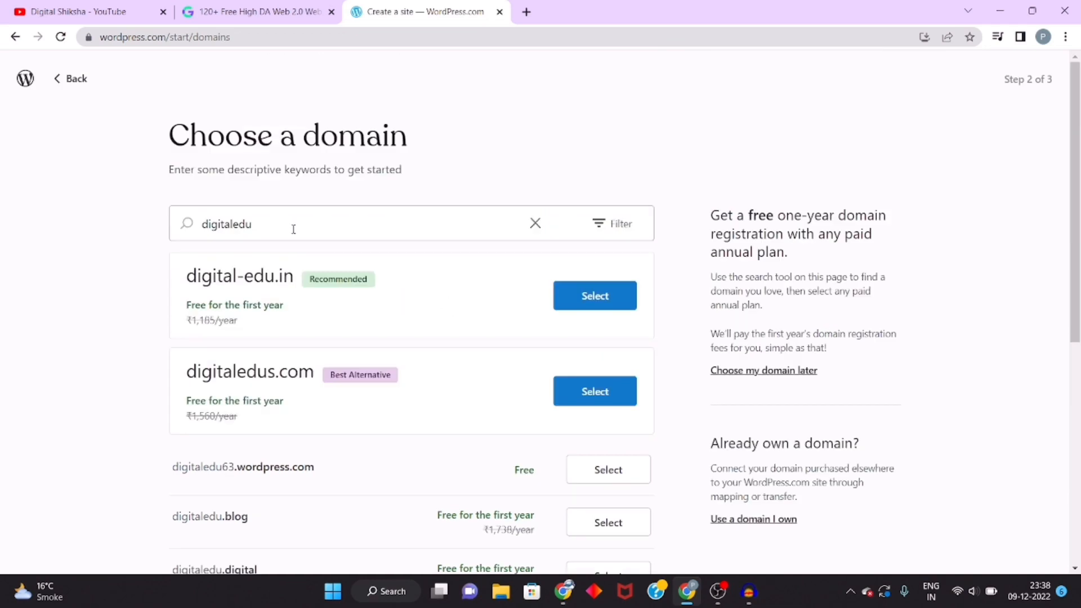
pyautogui.moveTo(292, 226); pyautogui.dragTo(185, 232)
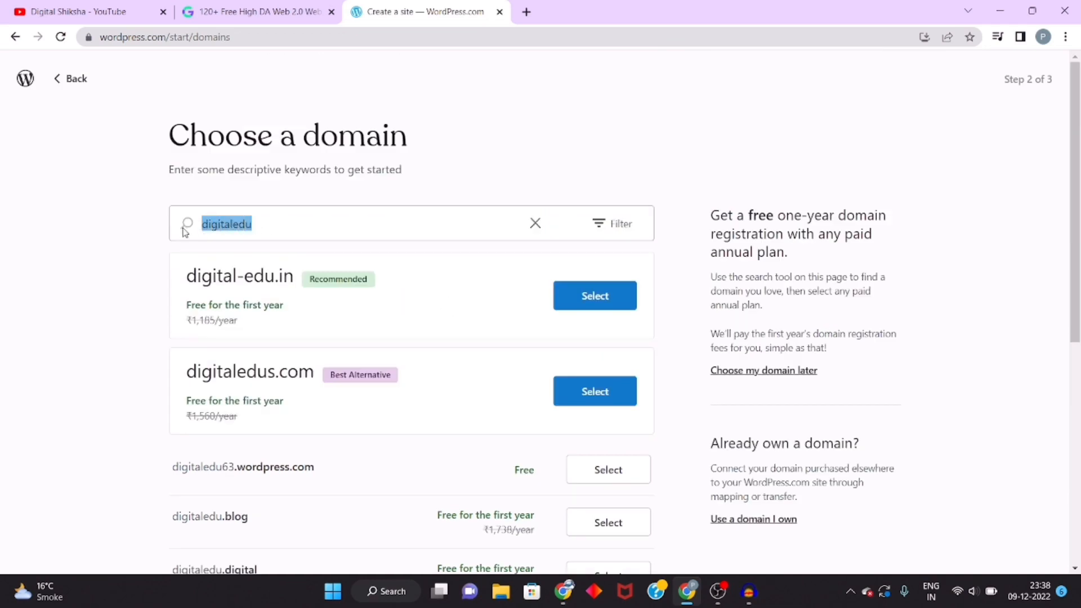
pyautogui.click(693, 350)
pyautogui.scroll(-2, 693, 351)
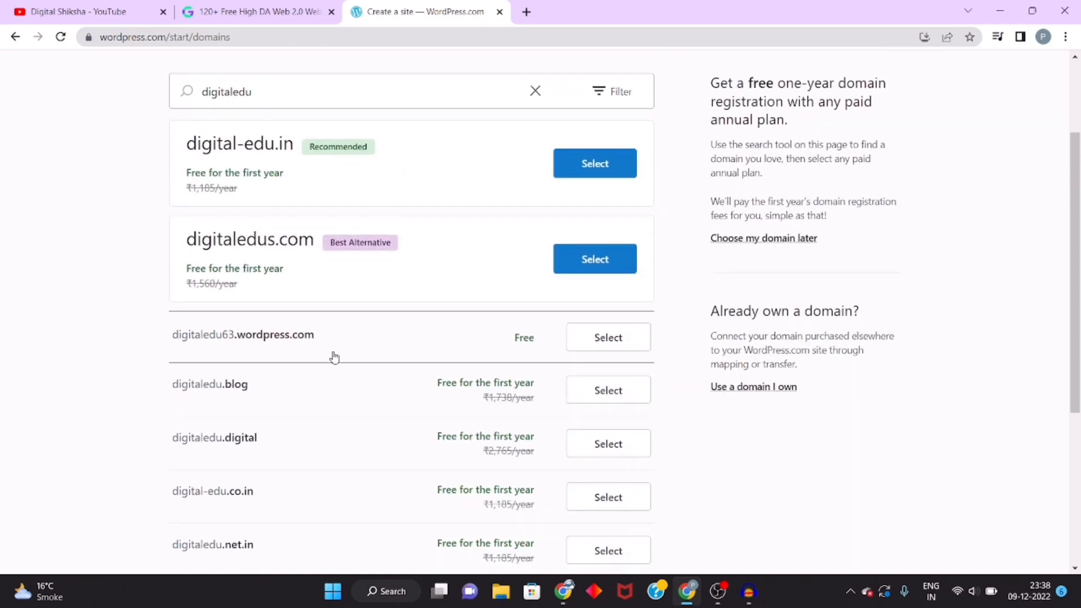
pyautogui.scroll(2, 334, 357)
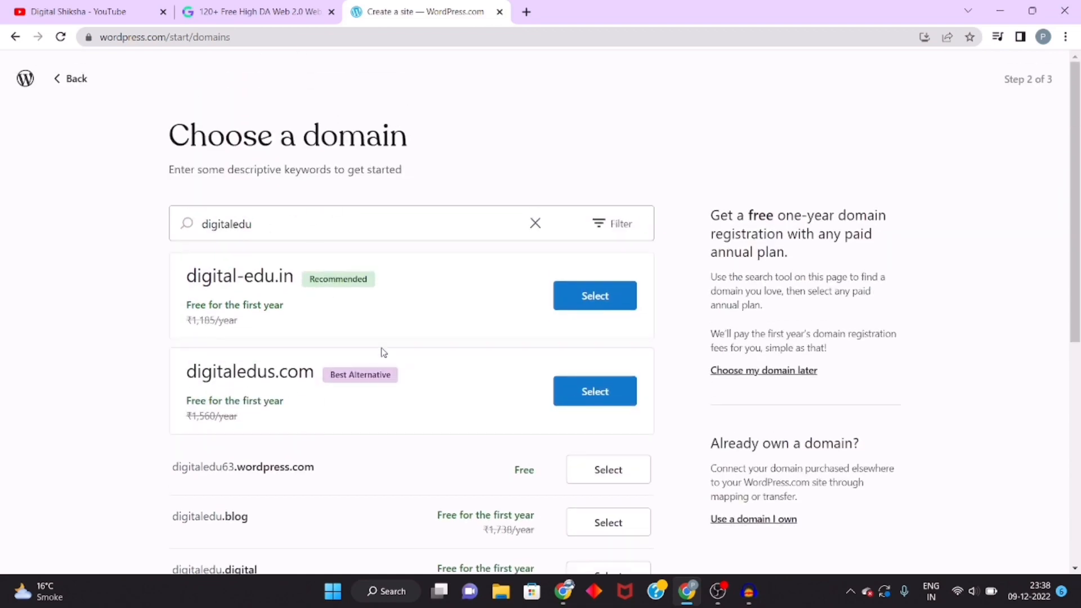
pyautogui.scroll(-2, 383, 352)
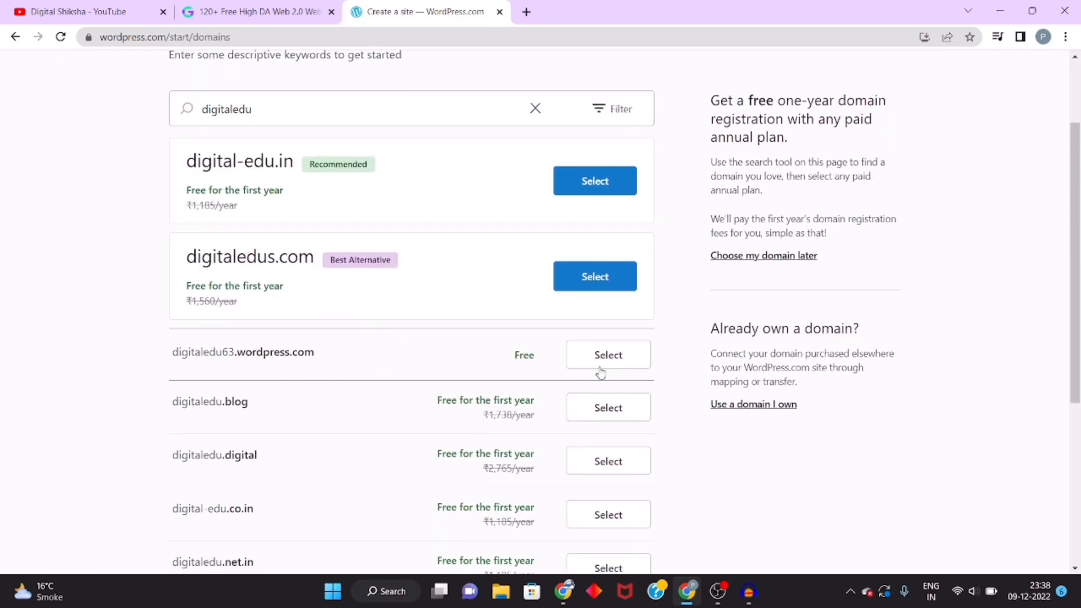
pyautogui.click(612, 369)
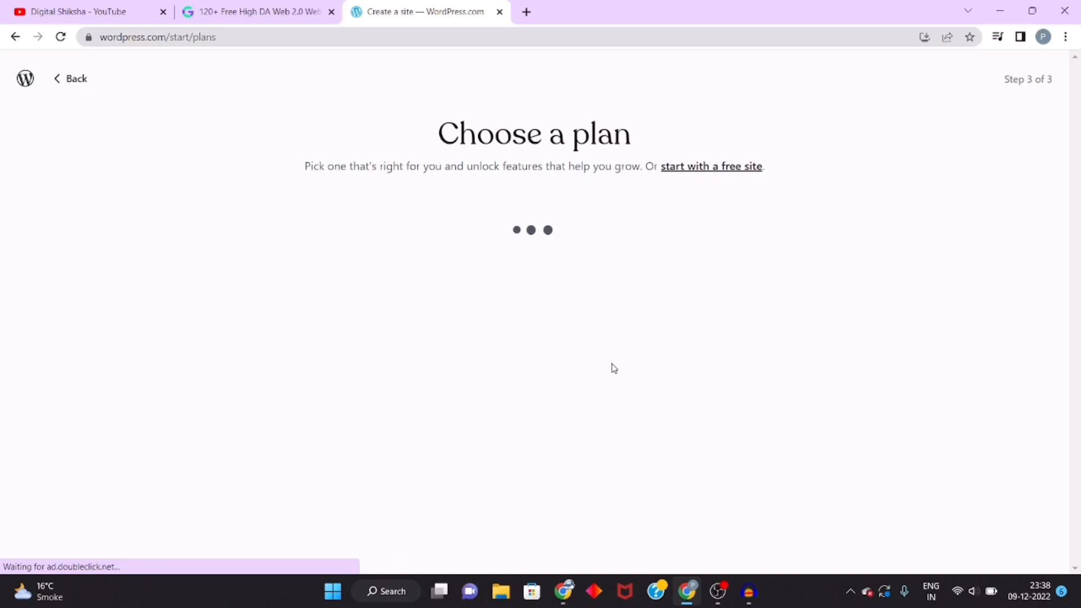
# Step: Start with a free site instead of a paid plan and choose Write & Publish as the site goal
pyautogui.click(715, 170)
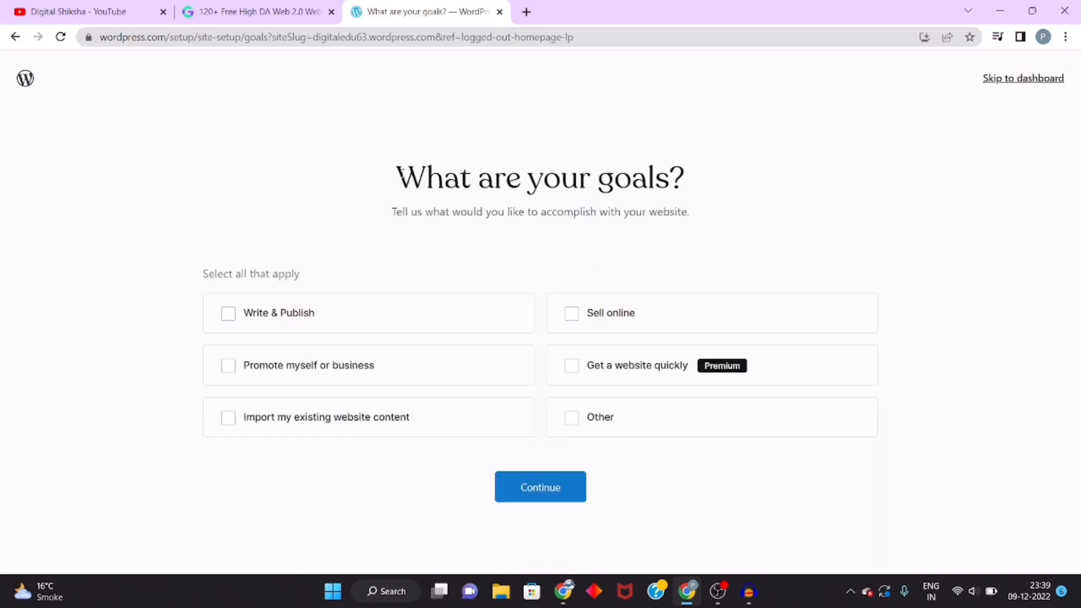
pyautogui.moveTo(399, 171); pyautogui.dragTo(749, 203)
pyautogui.click(750, 203)
pyautogui.click(229, 317)
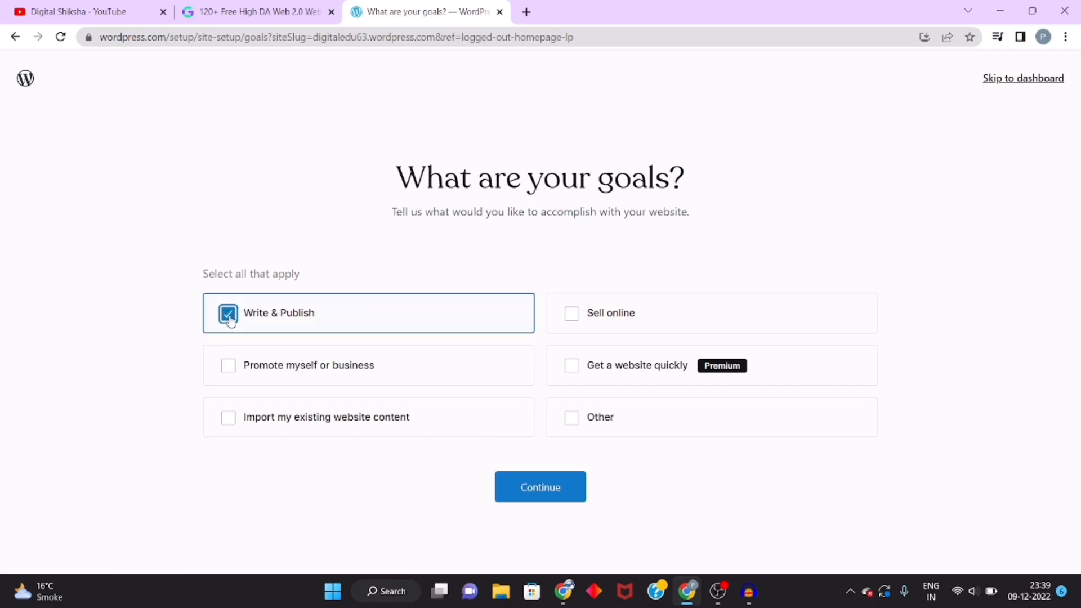
pyautogui.click(559, 496)
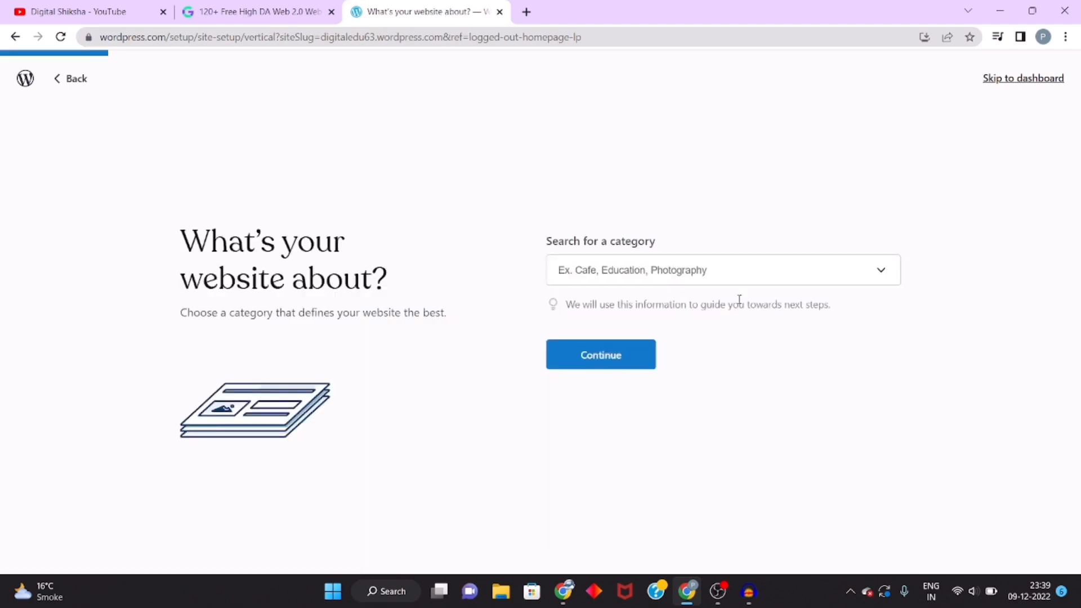
# Step: Set the website category to Web Design & Development and continue
pyautogui.click(619, 270)
pyautogui.scroll(-3, 635, 422)
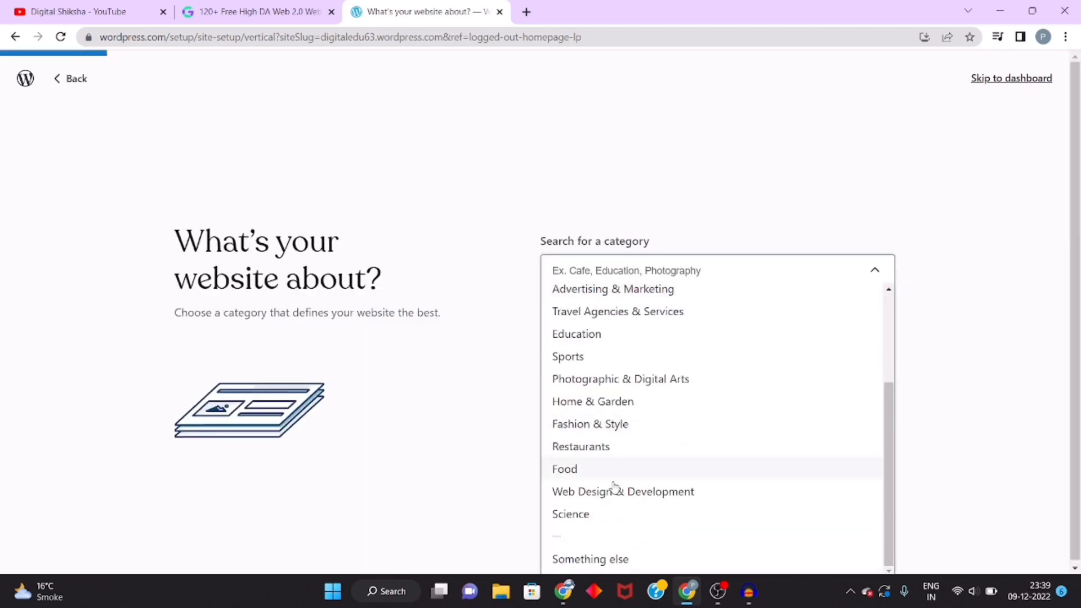
pyautogui.click(650, 491)
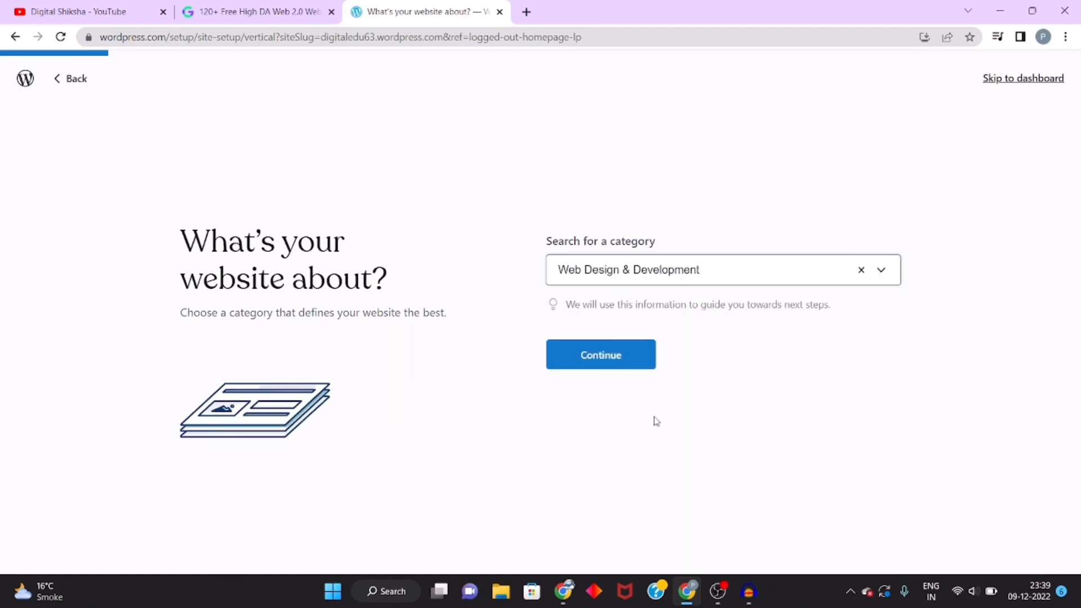
pyautogui.click(621, 362)
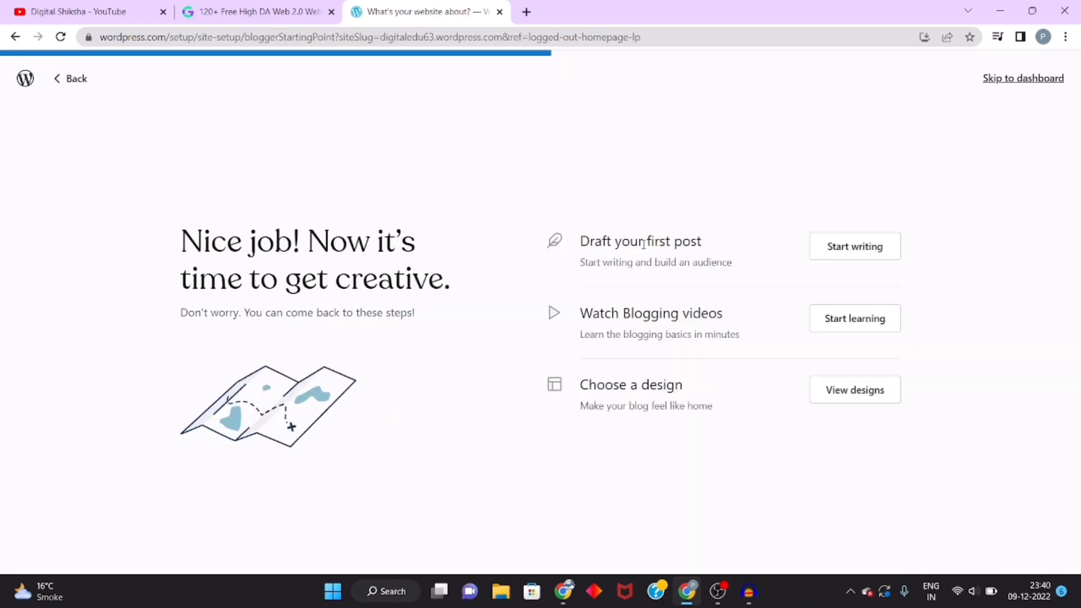
# Step: Open the design picker from the next-steps page
pyautogui.moveTo(560, 248); pyautogui.dragTo(717, 246)
pyautogui.click(717, 246)
pyautogui.moveTo(591, 316); pyautogui.dragTo(718, 315)
pyautogui.moveTo(685, 386); pyautogui.dragTo(581, 388)
pyautogui.click(581, 387)
pyautogui.click(842, 397)
# Step: Browse the blog designs and apply the Livro theme with its default dark style
pyautogui.scroll(-2, 466, 381)
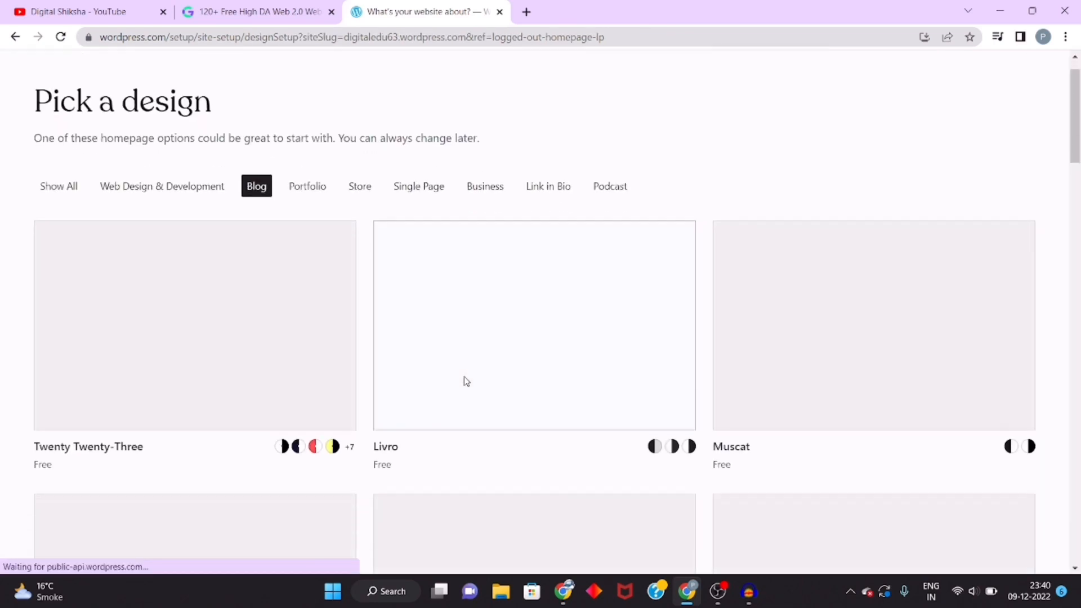
pyautogui.scroll(-1, 464, 376)
pyautogui.scroll(2, 464, 376)
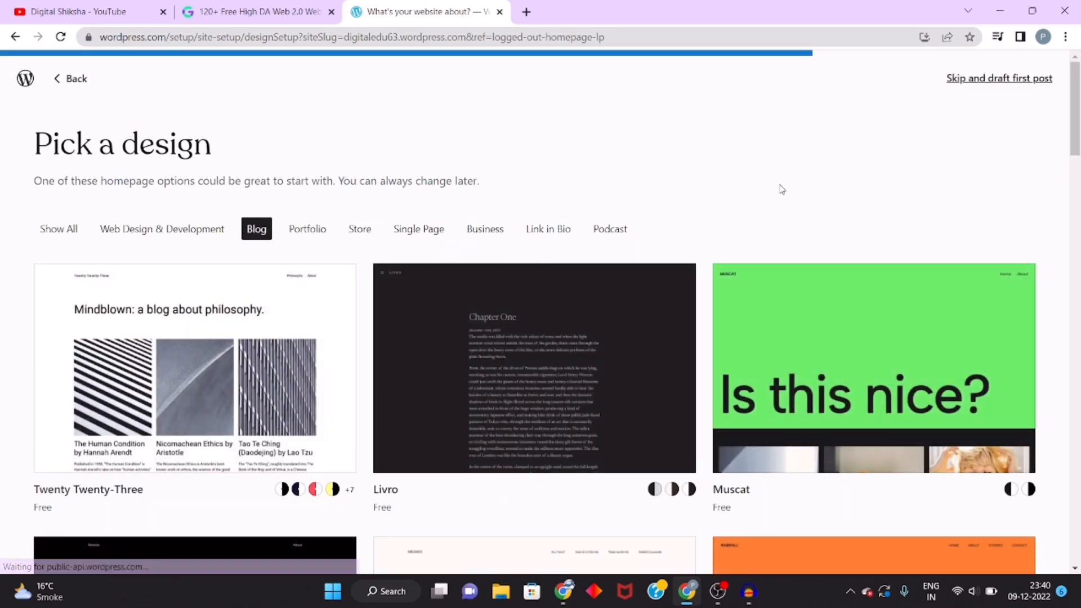
pyautogui.scroll(-5, 518, 424)
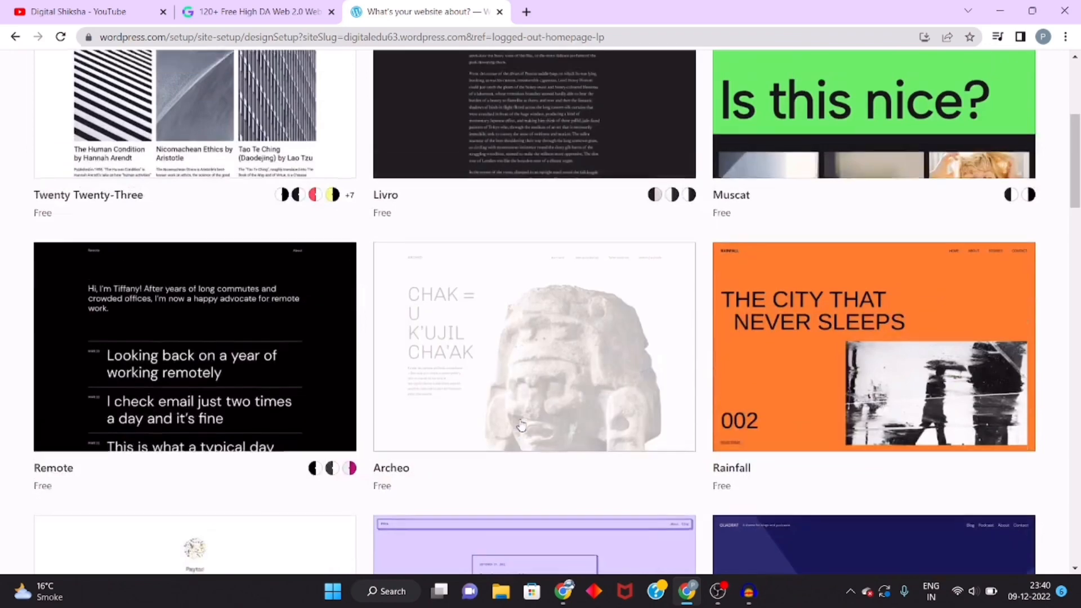
pyautogui.scroll(5, 521, 426)
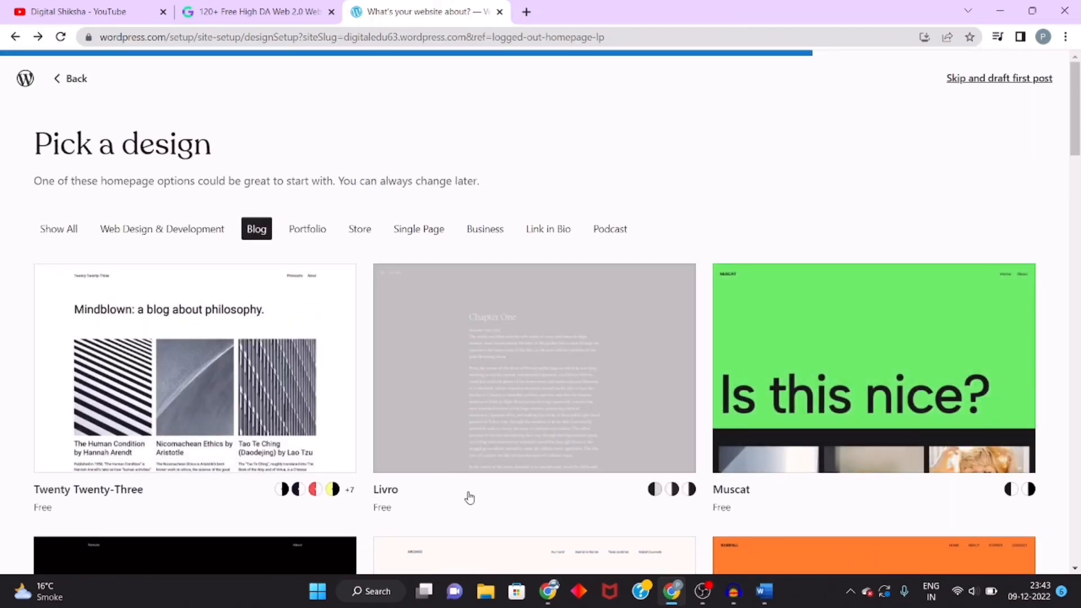
pyautogui.scroll(-5, 469, 497)
pyautogui.scroll(5, 467, 496)
pyautogui.scroll(-1, 757, 175)
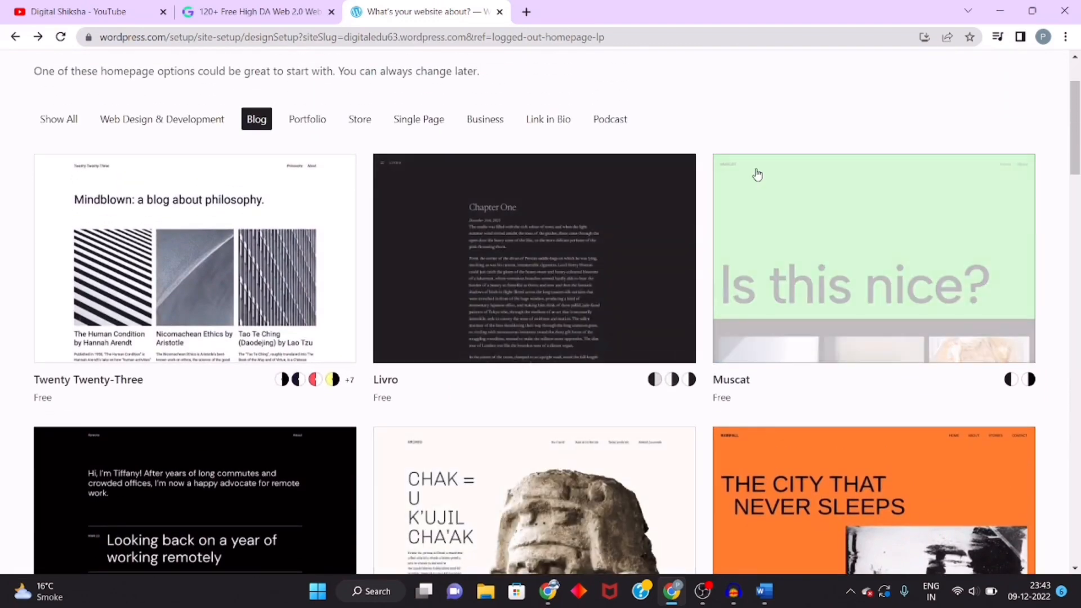
pyautogui.click(558, 253)
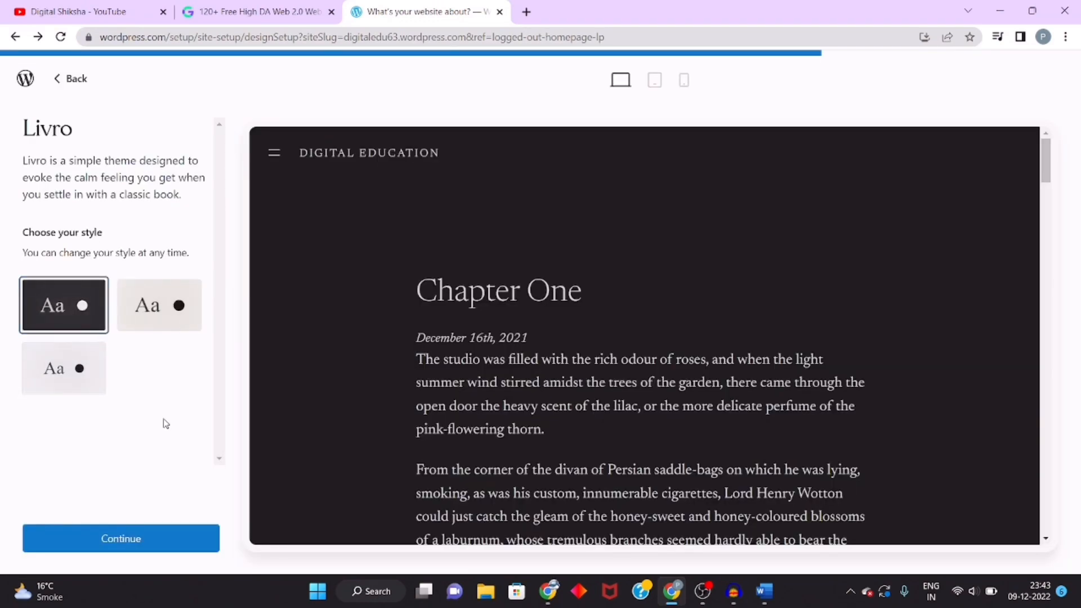
pyautogui.click(110, 541)
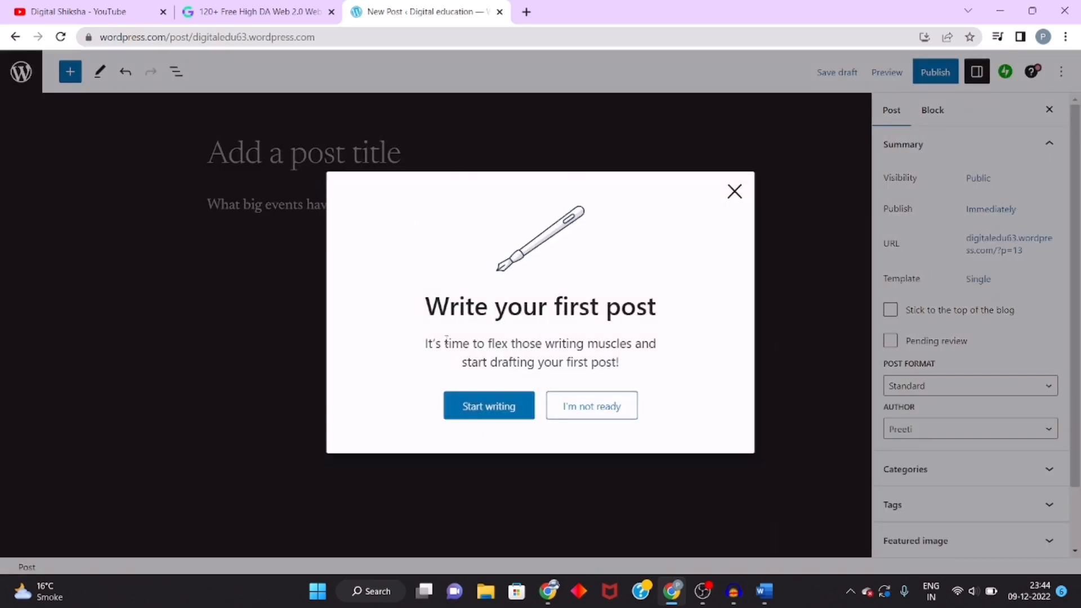
# Step: Dismiss the first-post prompt by choosing to start writing
pyautogui.moveTo(192, 37); pyautogui.dragTo(354, 41)
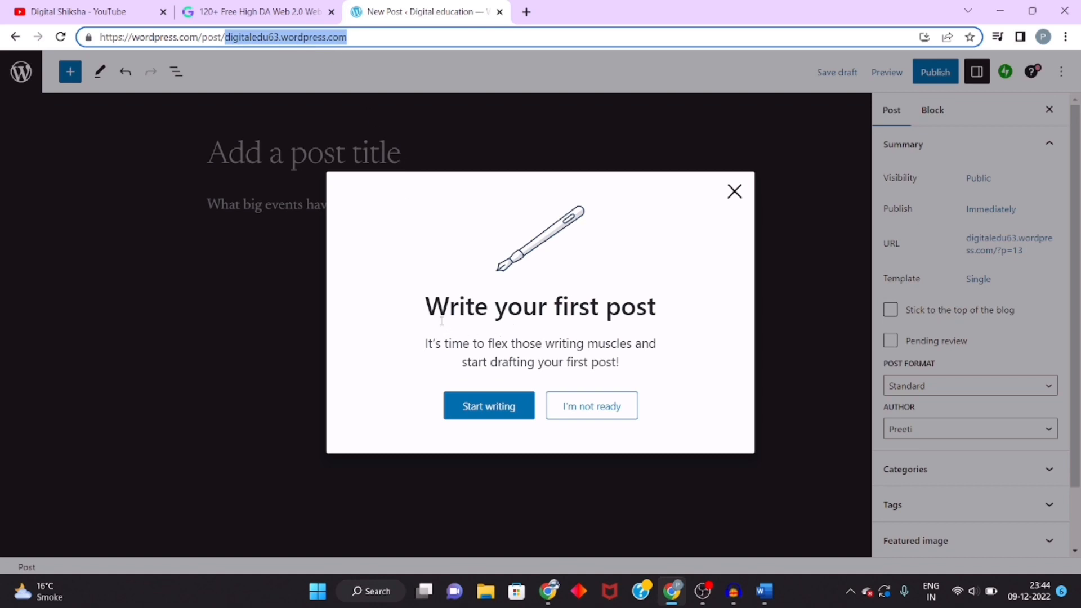
pyautogui.moveTo(428, 308); pyautogui.dragTo(663, 319)
pyautogui.click(664, 332)
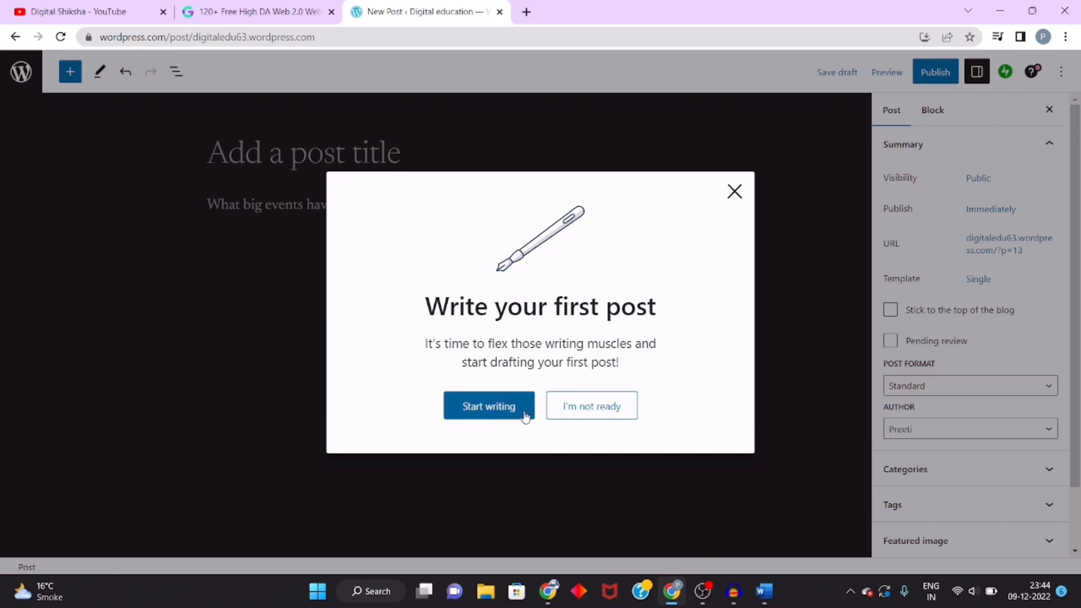
pyautogui.click(496, 415)
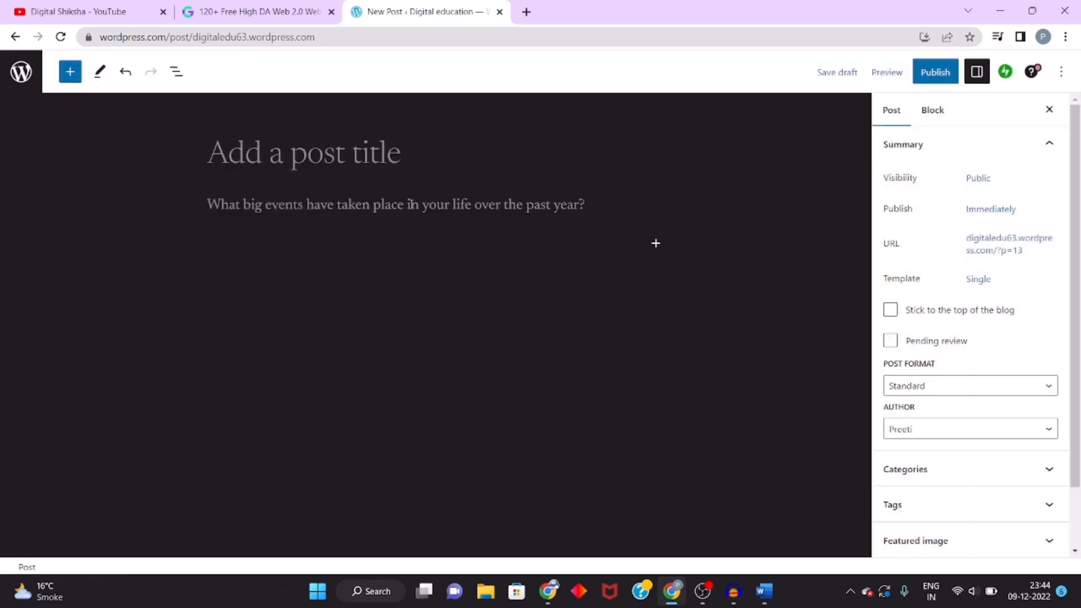
# Step: Place the cursor in the post title field and switch to the Word document with the article
pyautogui.click(268, 204)
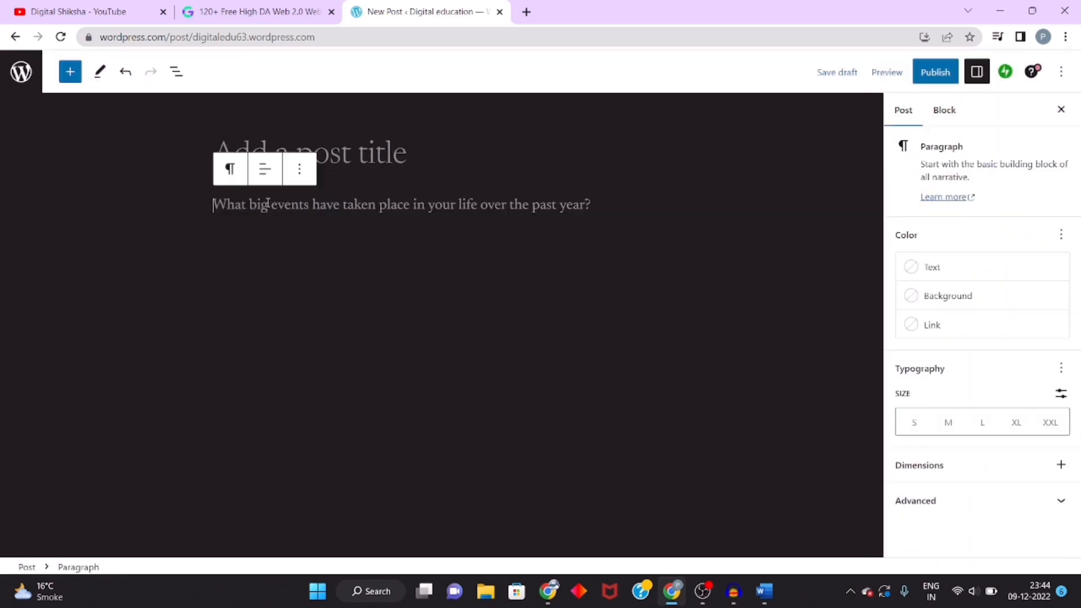
pyautogui.click(696, 332)
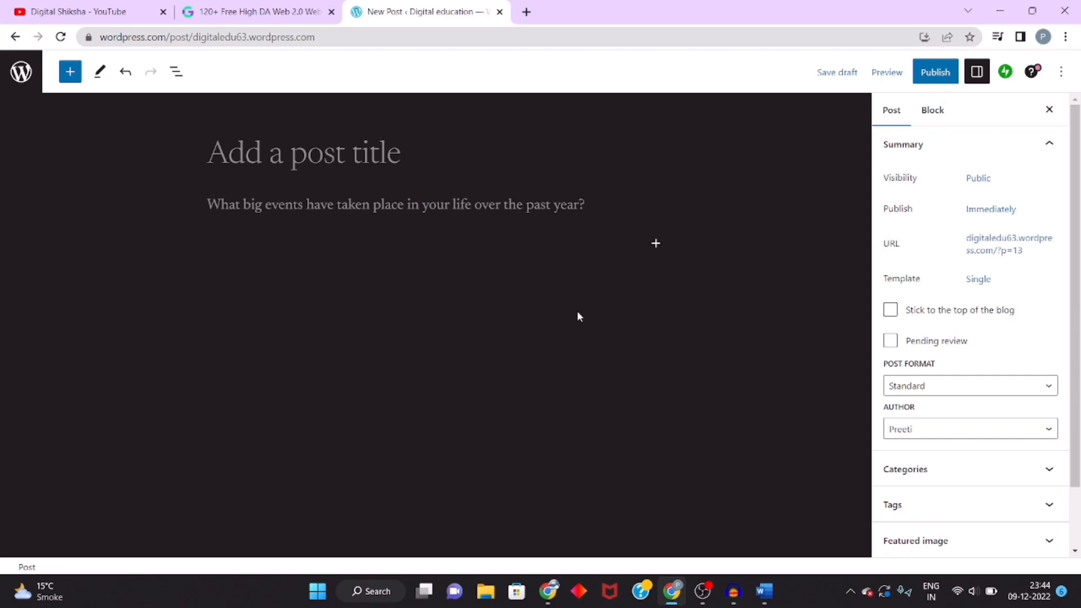
pyautogui.click(258, 154)
pyautogui.hotkey('alt', 'Tab')
# Step: Scroll through the Hindi web hosting article in the Word document
pyautogui.scroll(-5, 463, 434)
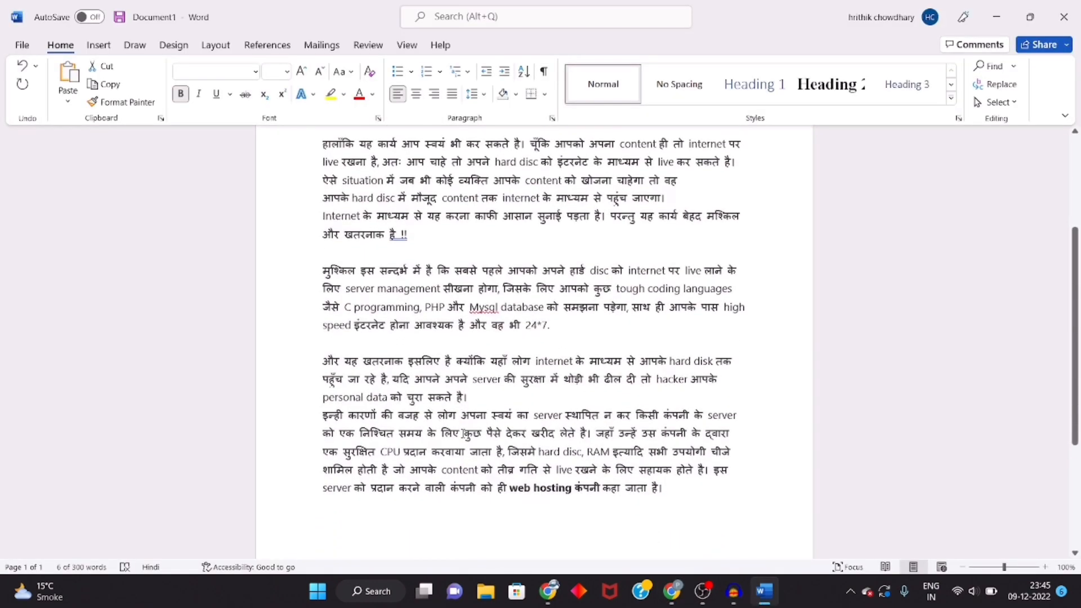
pyautogui.scroll(3, 463, 434)
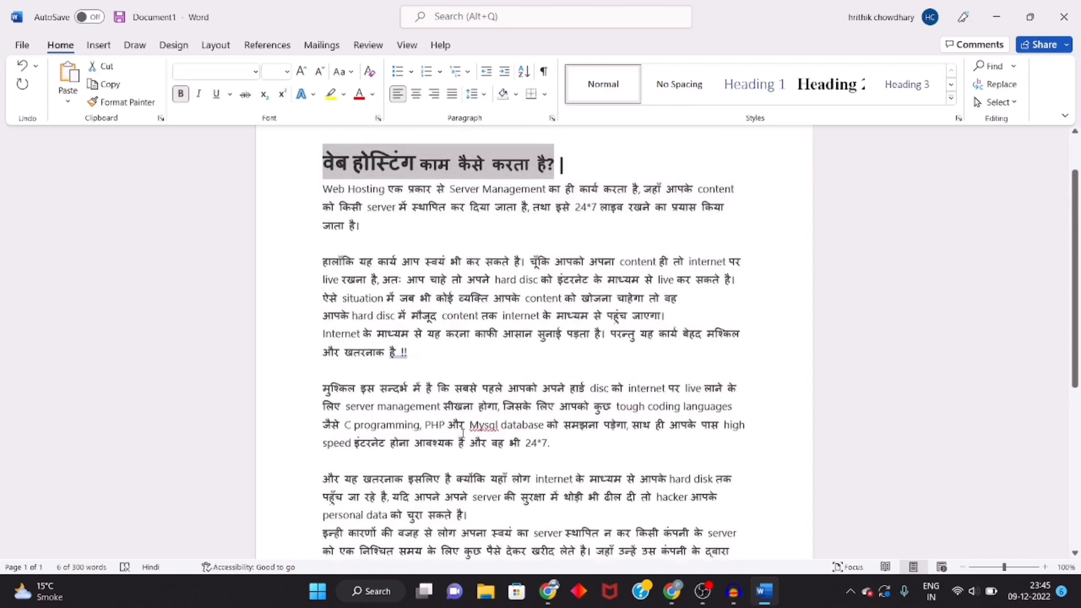
pyautogui.scroll(-2, 463, 433)
pyautogui.scroll(3, 463, 433)
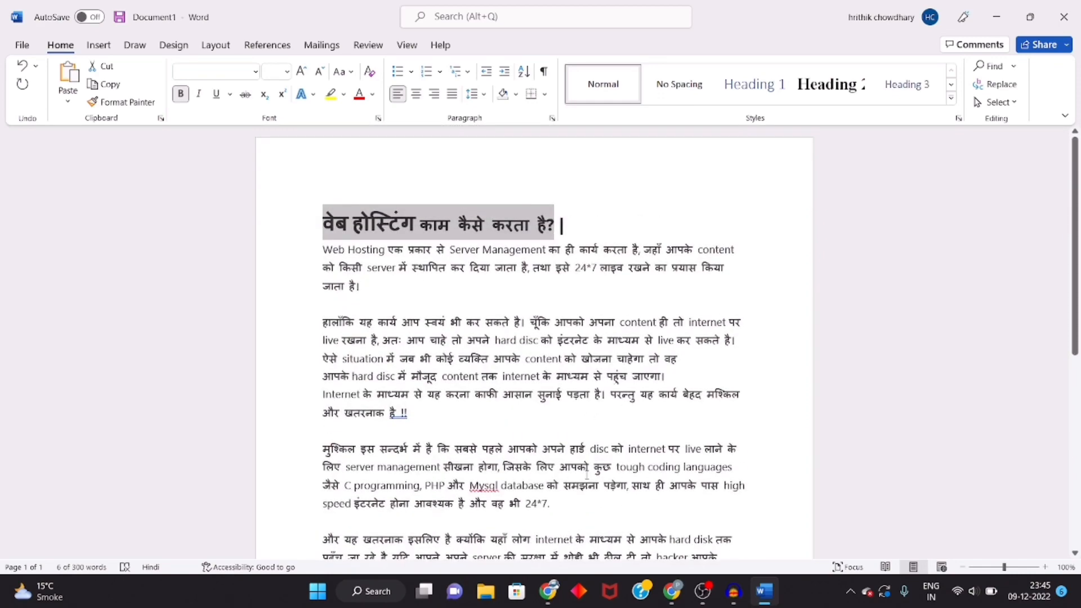
pyautogui.scroll(-3, 562, 465)
pyautogui.scroll(3, 663, 507)
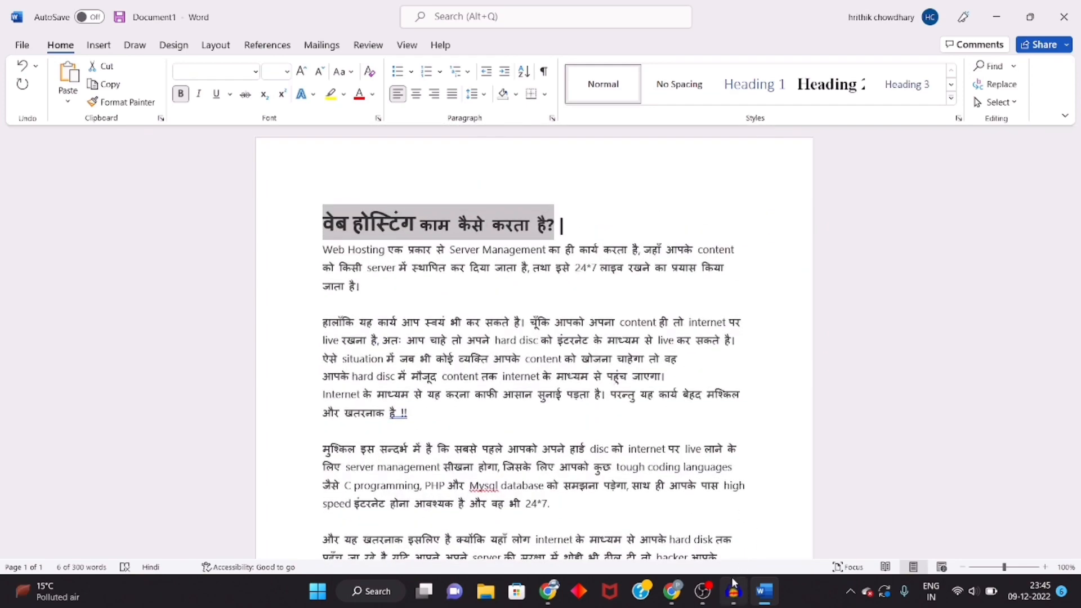
# Step: Copy the article body below the heading in Word and paste it into the post's content area
pyautogui.moveTo(562, 225); pyautogui.dragTo(676, 295)
pyautogui.hotkey('ctrl', 'c')
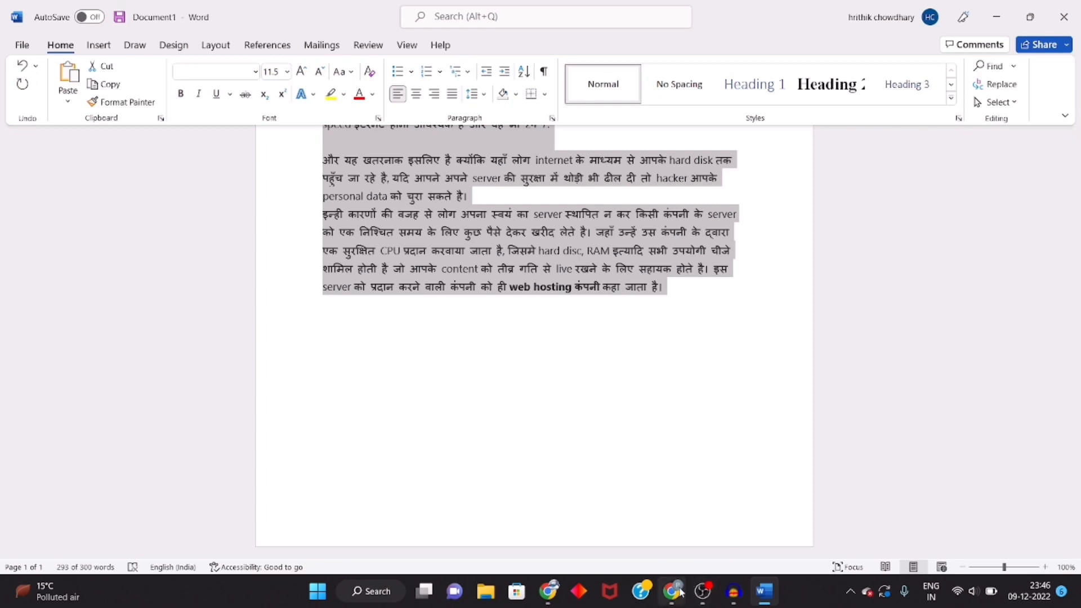
pyautogui.moveTo(672, 591)
pyautogui.click(670, 553)
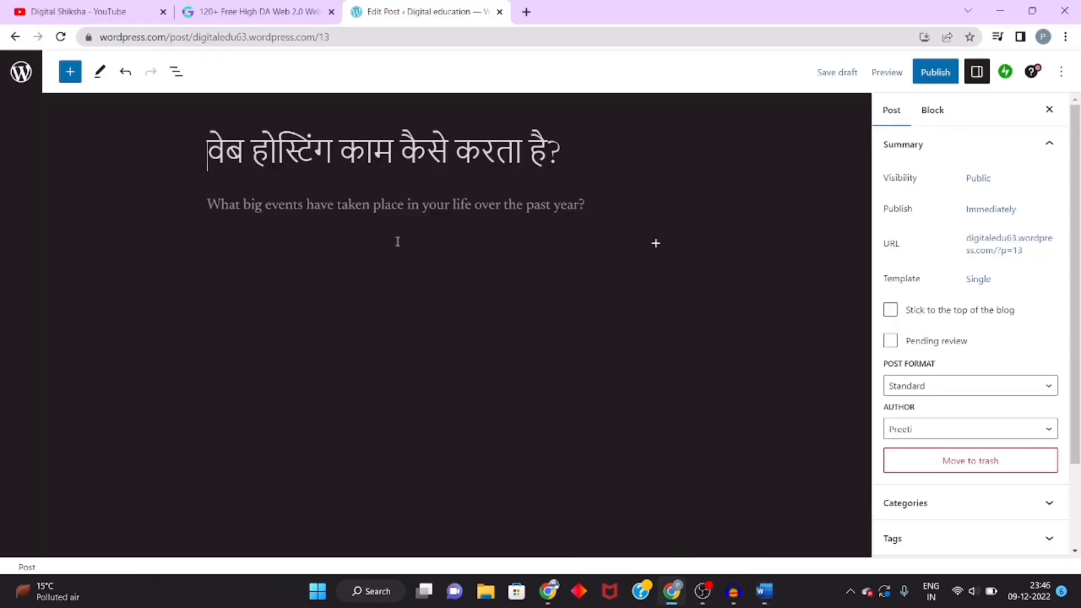
pyautogui.click(365, 212)
pyautogui.hotkey('ctrl', 'v')
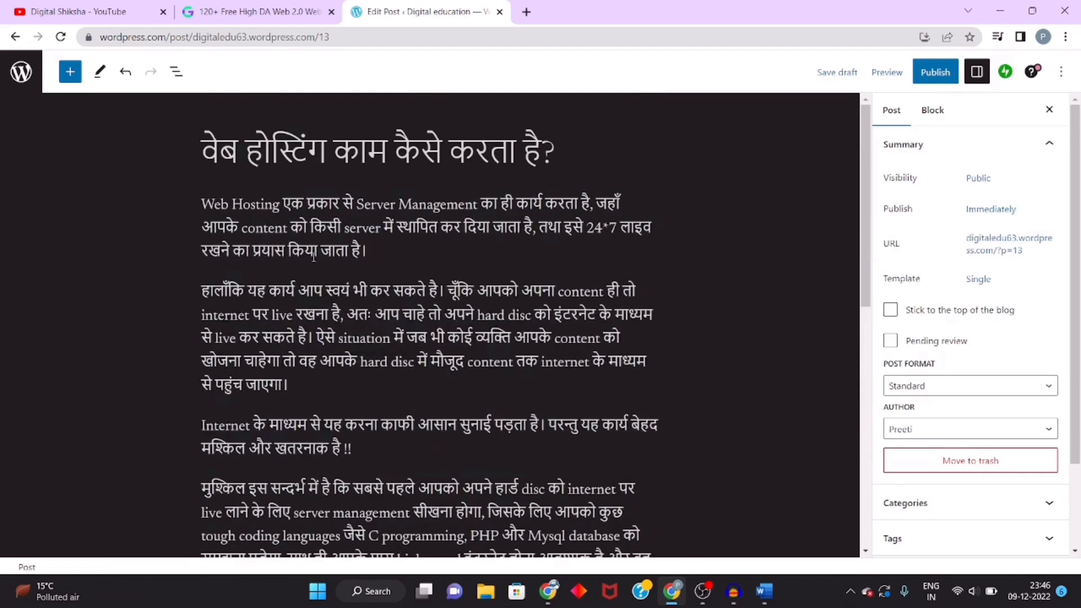
# Step: Insert an empty paragraph block above the first paragraph of the post
pyautogui.click(374, 251)
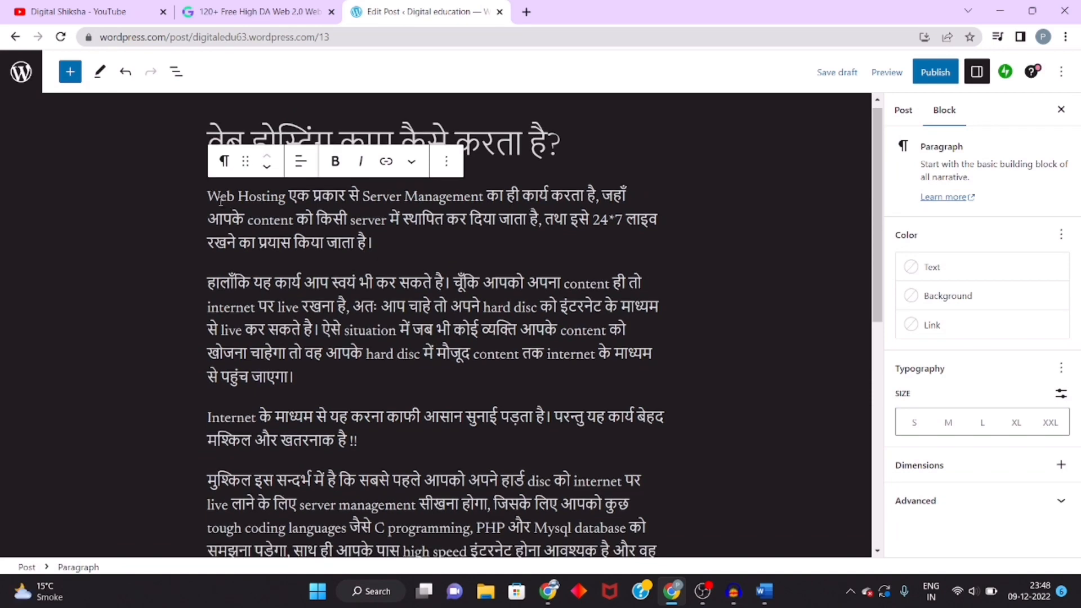
pyautogui.click(212, 197)
pyautogui.press('Return')
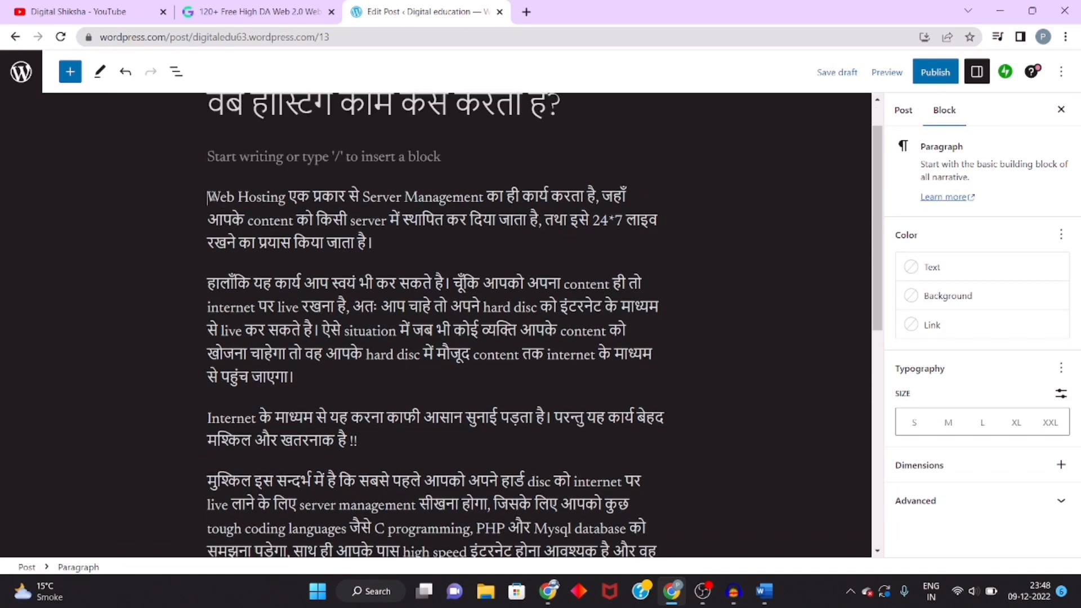
pyautogui.click(534, 155)
# Step: Add an Image block in the empty spot above the text and upload the web hosting picture
pyautogui.scroll(-9, 495, 322)
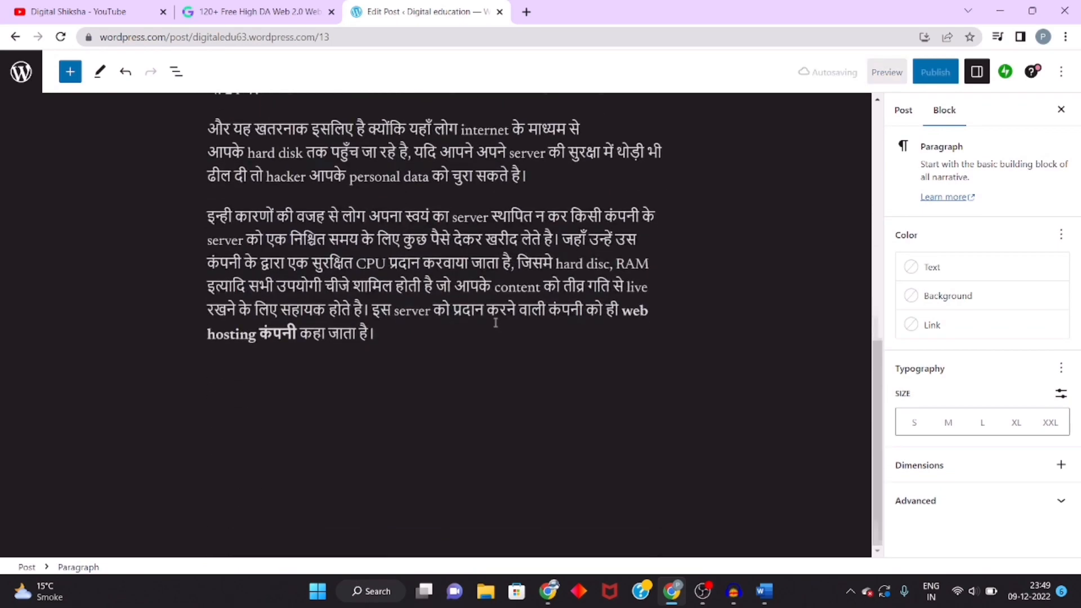
pyautogui.scroll(6, 494, 322)
pyautogui.scroll(3, 494, 322)
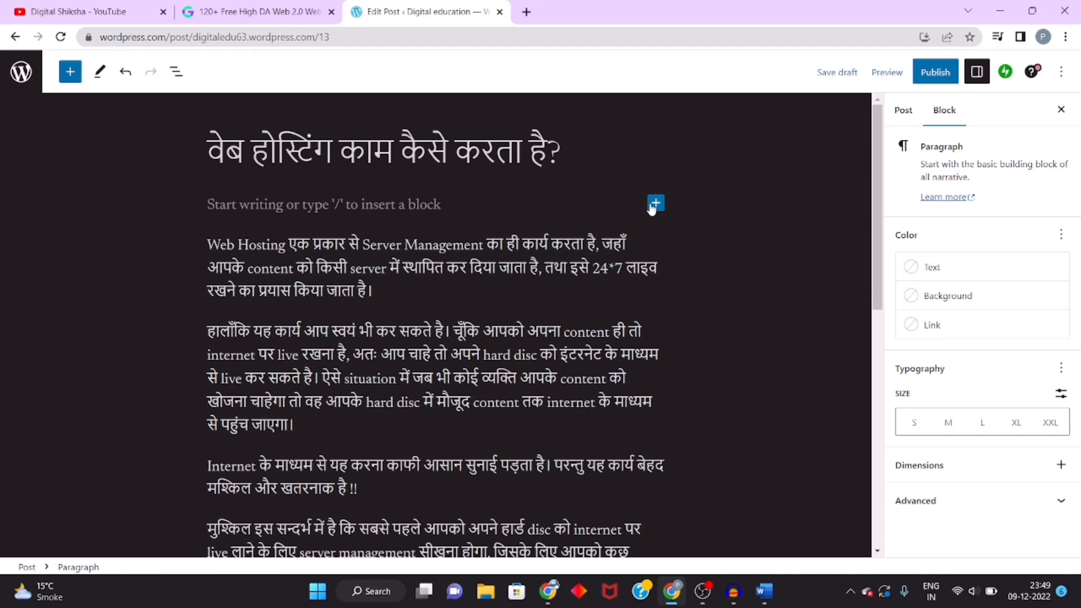
pyautogui.scroll(-5, 449, 325)
pyautogui.scroll(5, 448, 326)
pyautogui.click(656, 203)
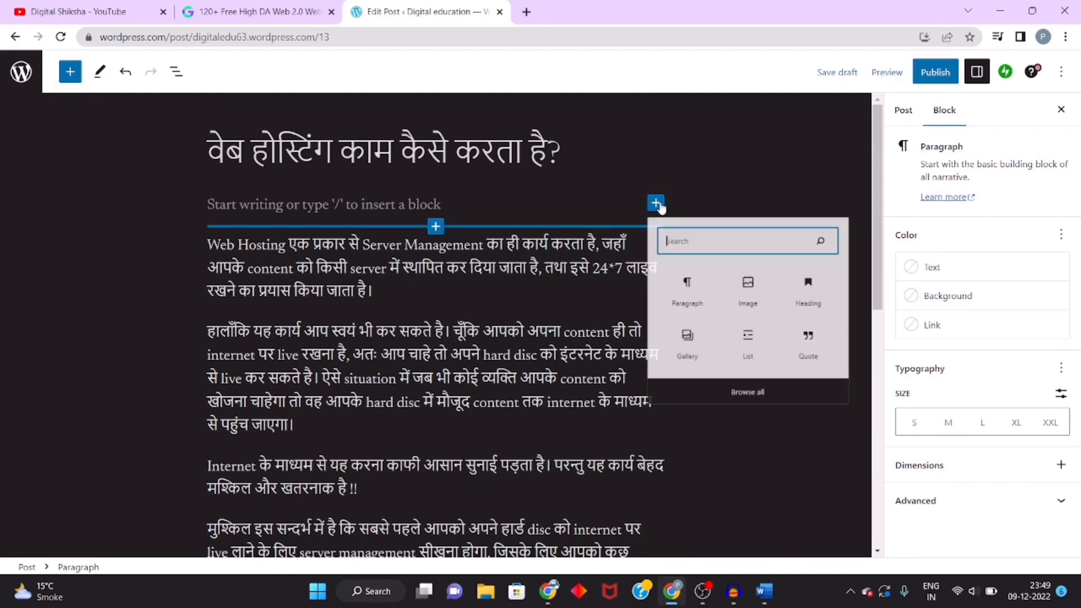
pyautogui.click(779, 324)
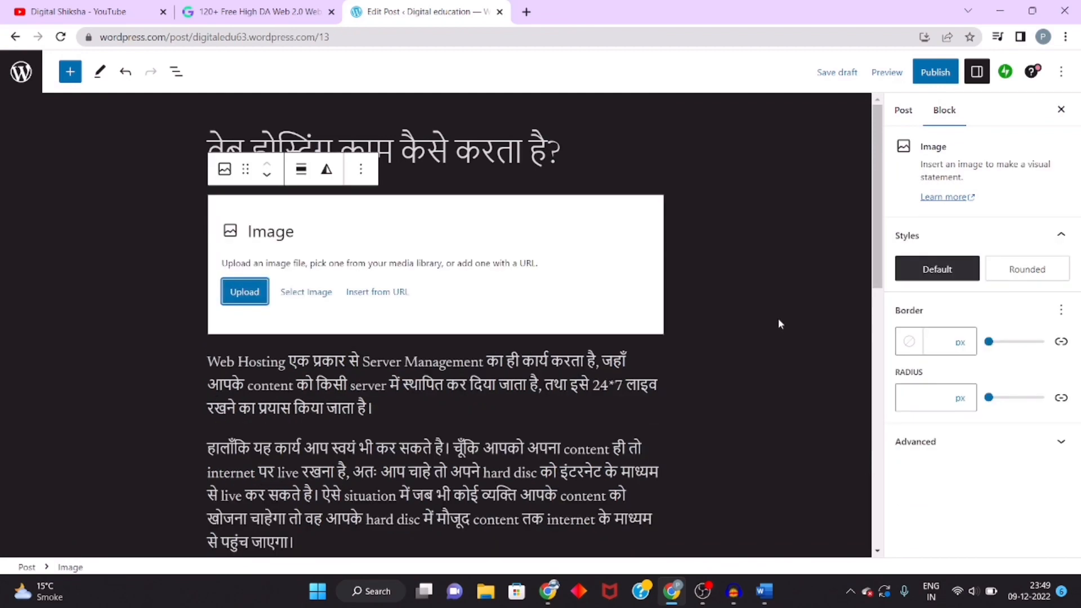
pyautogui.click(251, 292)
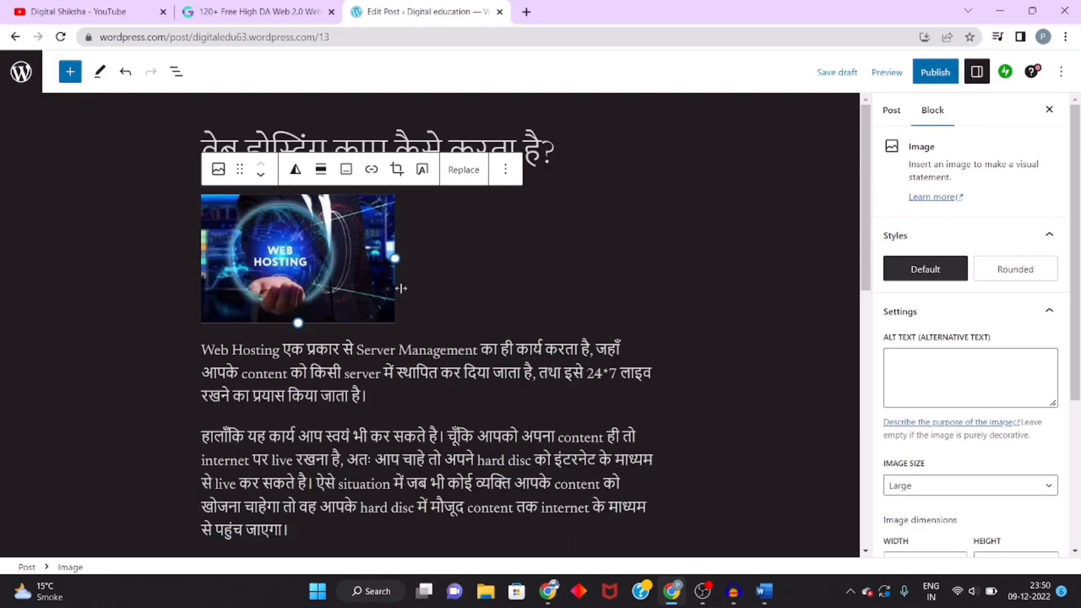
# Step: Enlarge the image to about the full text width by dragging its resize handle
pyautogui.moveTo(397, 261); pyautogui.dragTo(602, 289)
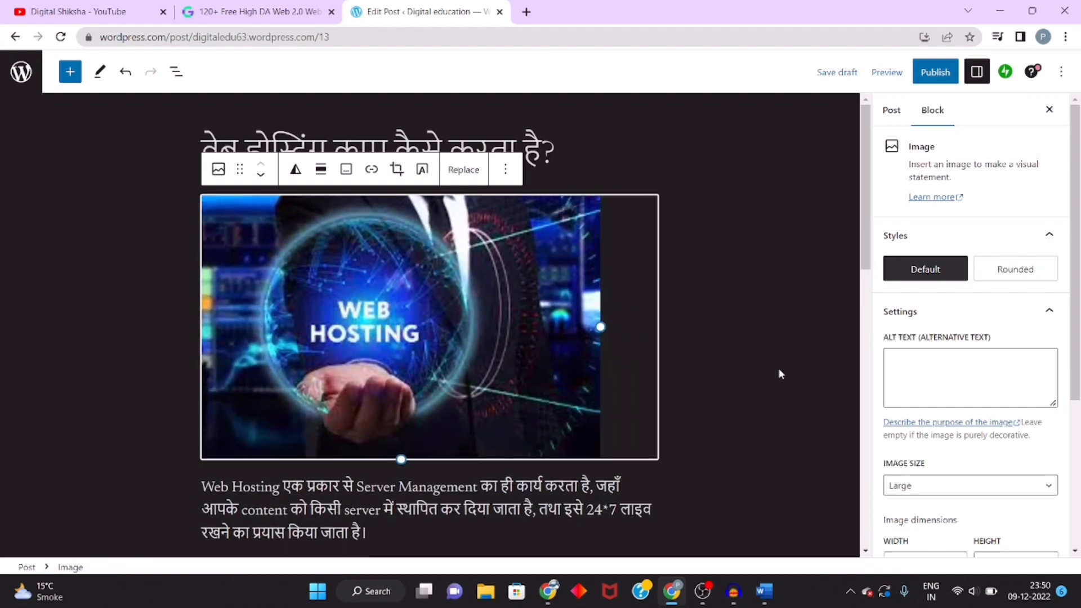
pyautogui.click(787, 383)
pyautogui.scroll(-15, 787, 383)
pyautogui.scroll(10, 788, 386)
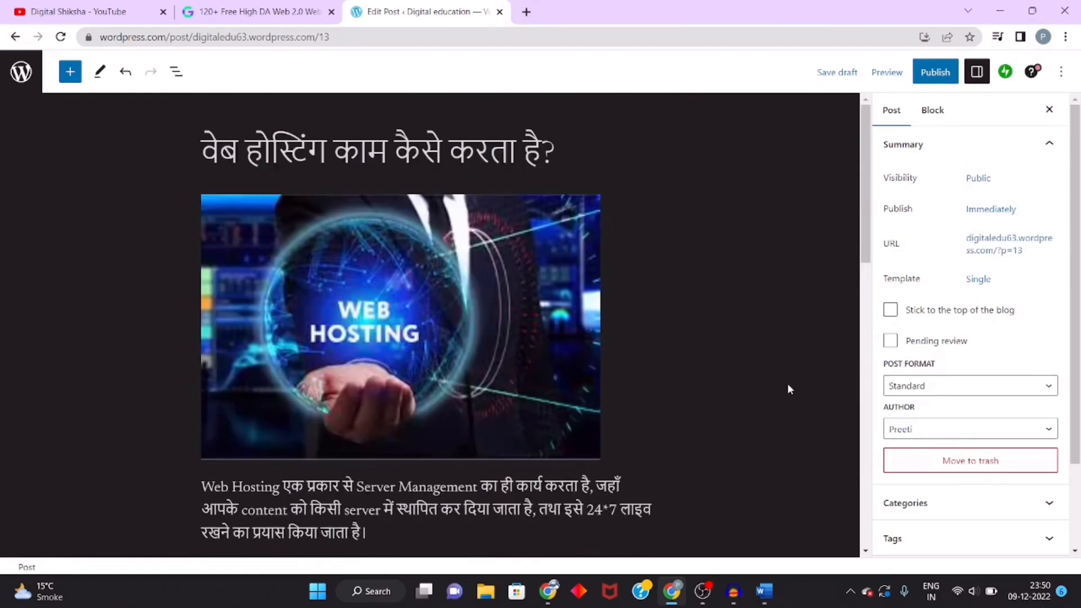
pyautogui.scroll(-2, 444, 197)
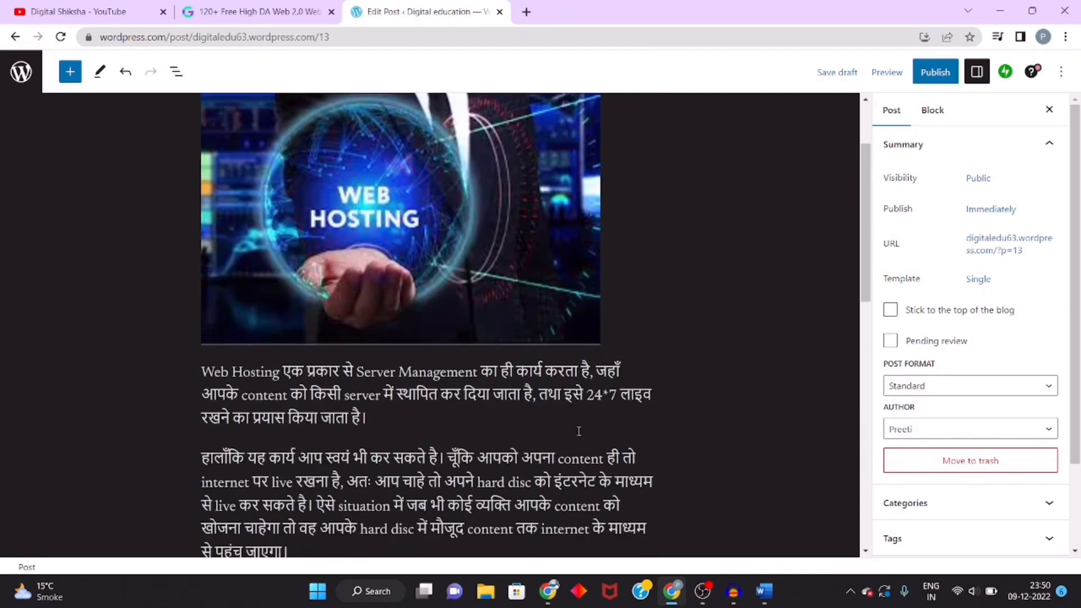
# Step: Make the words "C programming" bold in the paragraph about coding languages
pyautogui.scroll(-9, 411, 380)
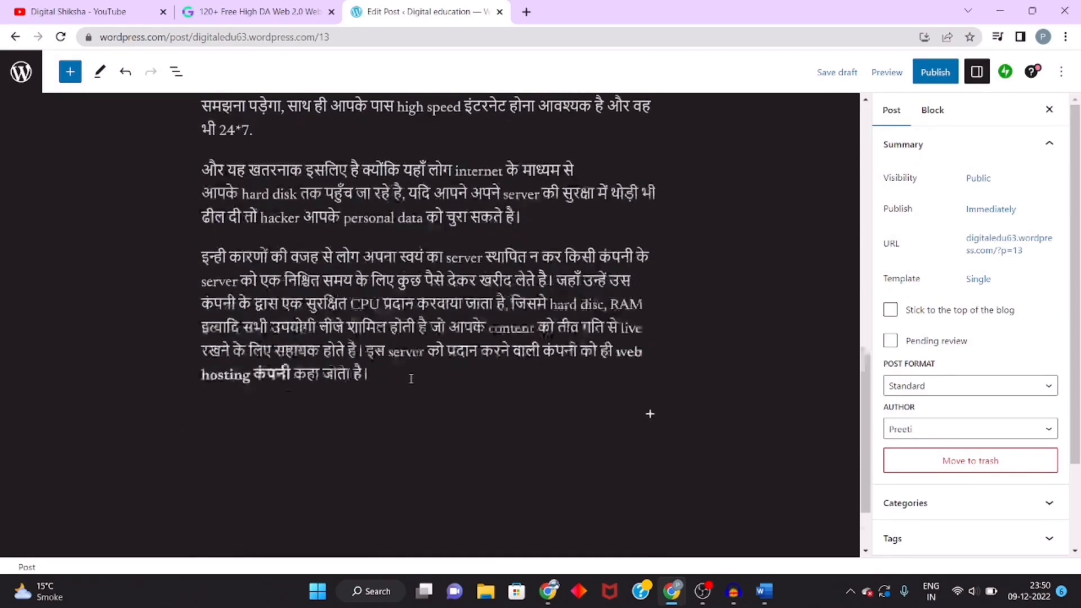
pyautogui.scroll(2, 600, 306)
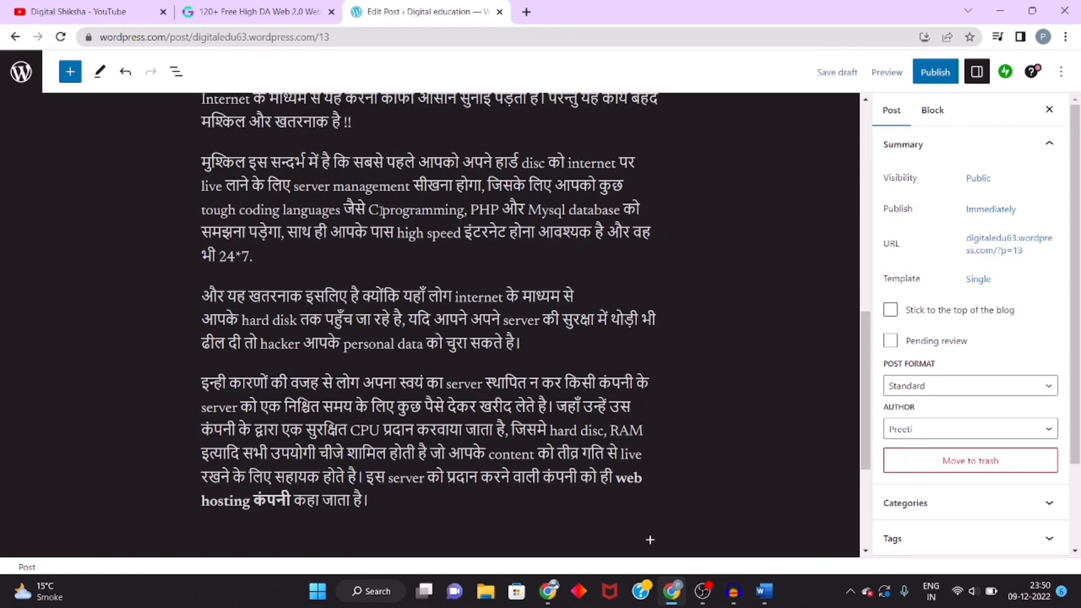
pyautogui.moveTo(372, 210); pyautogui.dragTo(470, 219)
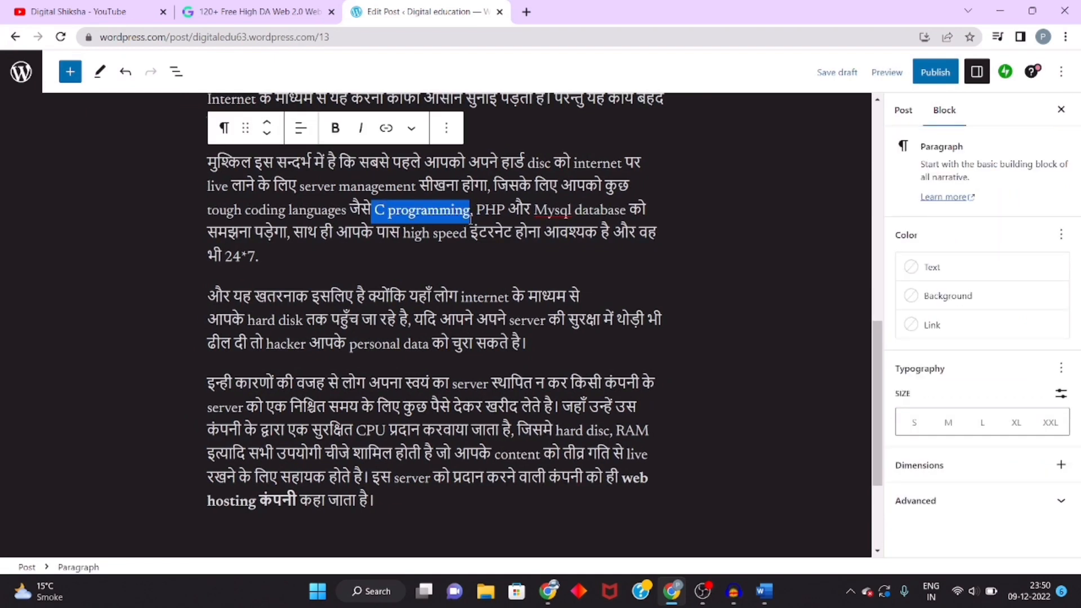
pyautogui.click(335, 127)
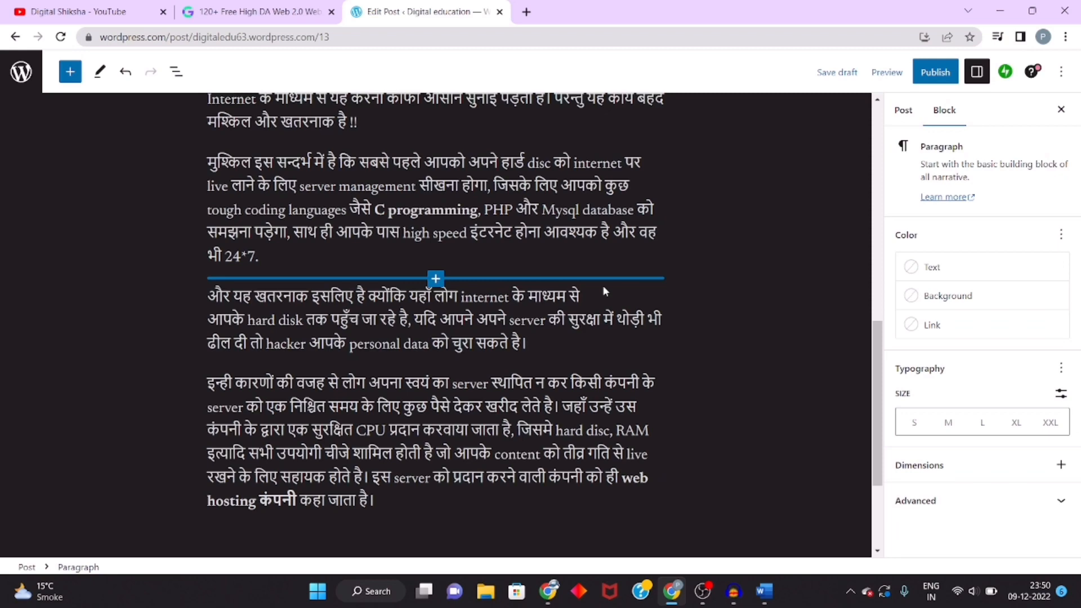
# Step: Scroll through the post to review the pasted paragraphs and the keyword "Web Hosting" in the first paragraph
pyautogui.click(603, 291)
pyautogui.scroll(10, 378, 421)
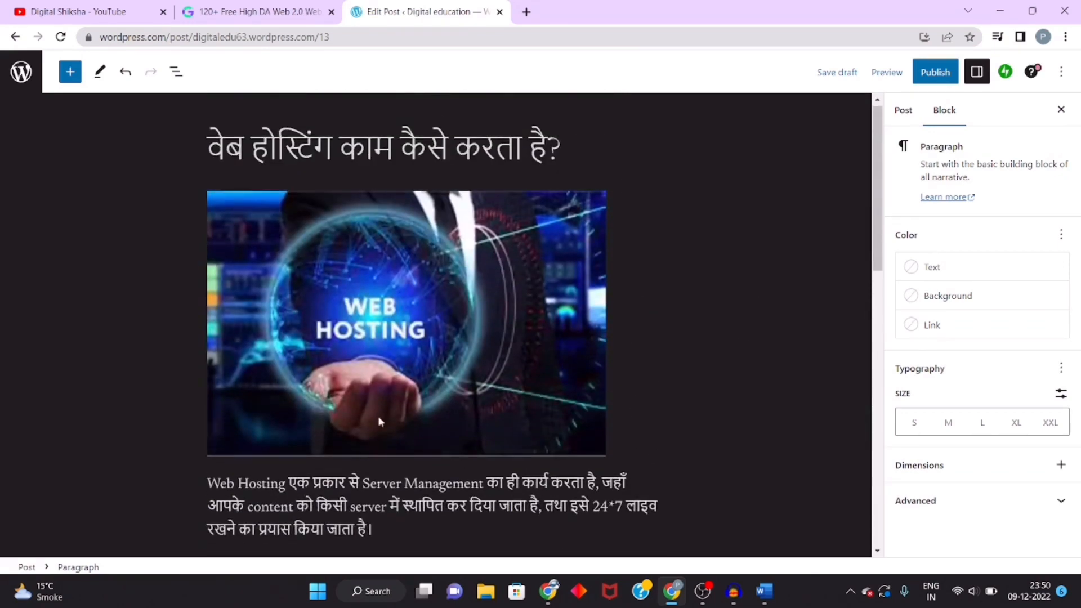
pyautogui.scroll(-5, 366, 472)
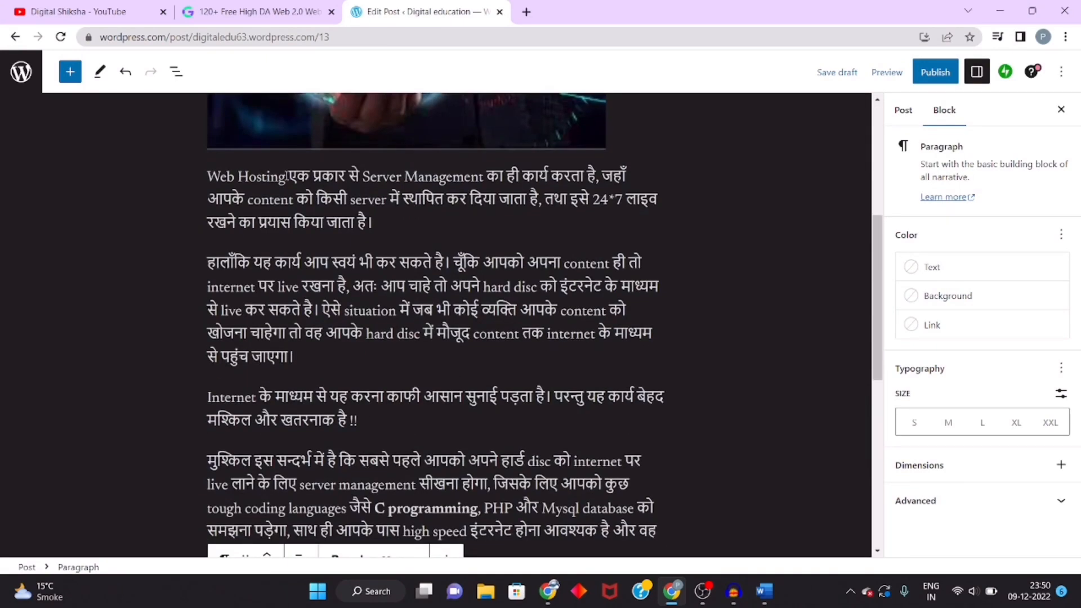
pyautogui.moveTo(285, 176); pyautogui.dragTo(208, 175)
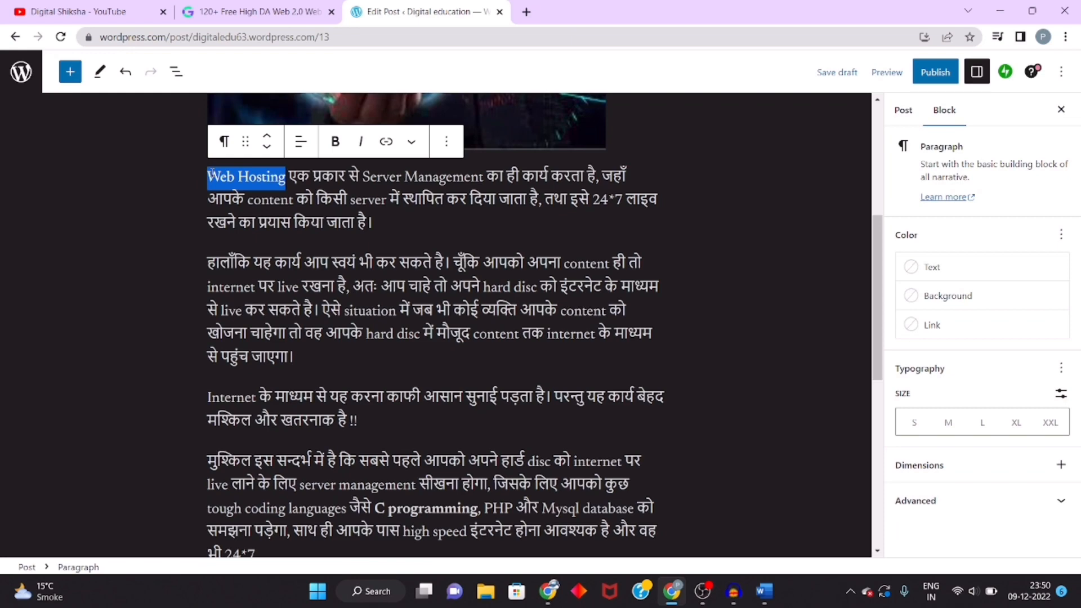
pyautogui.scroll(-7, 290, 383)
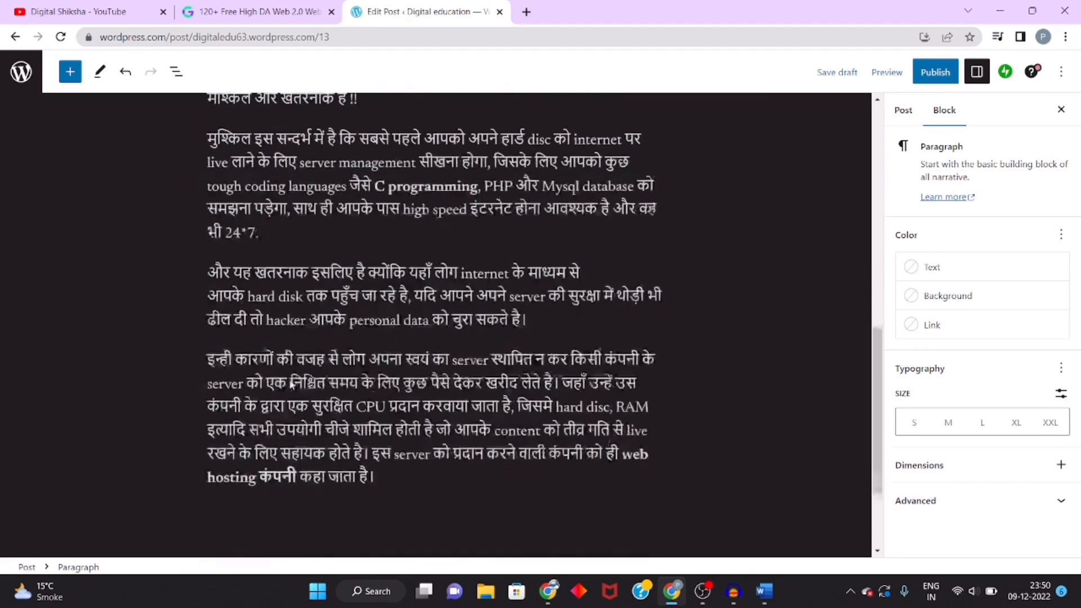
pyautogui.scroll(12, 290, 383)
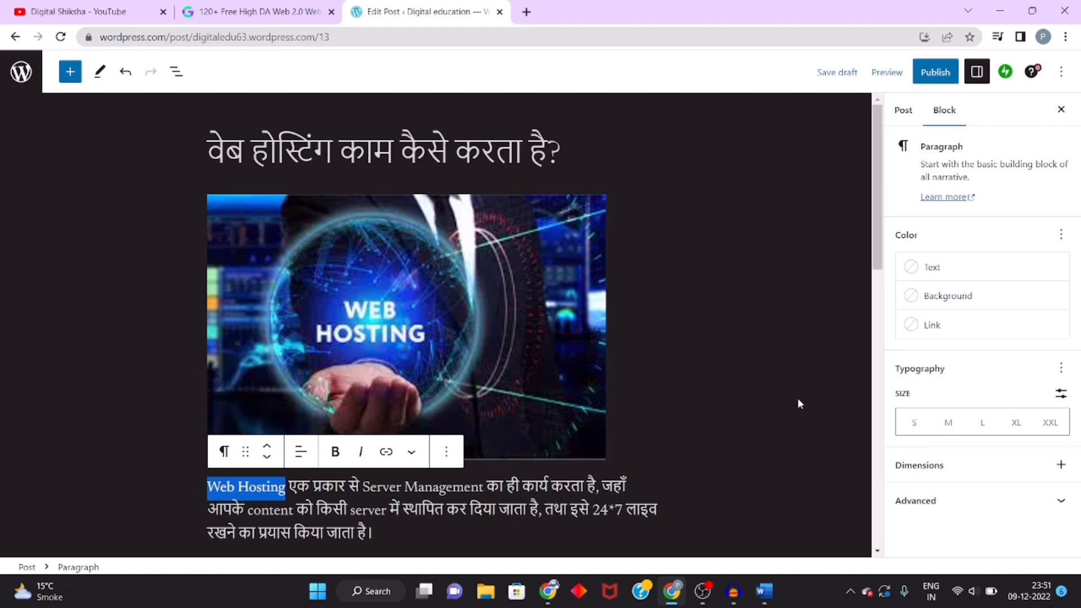
pyautogui.scroll(-2, 798, 399)
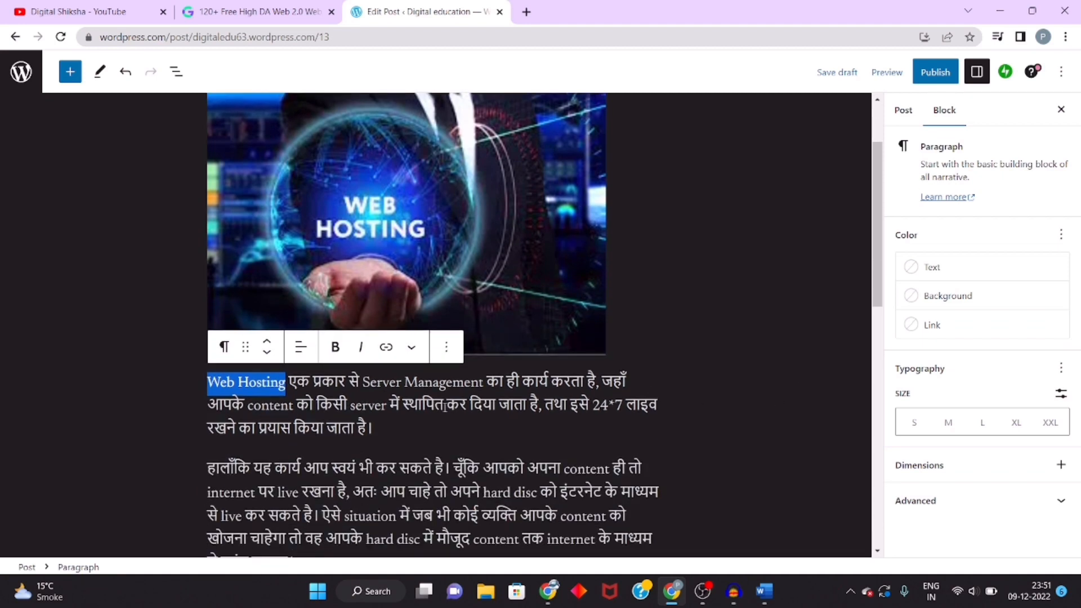
pyautogui.click(389, 429)
pyautogui.scroll(-9, 388, 430)
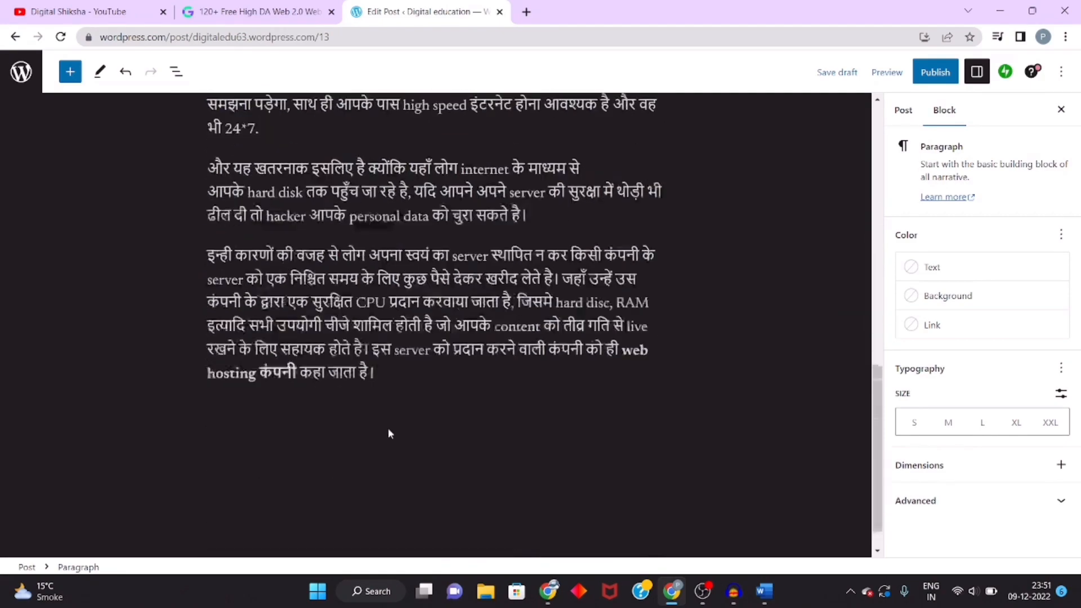
pyautogui.scroll(12, 388, 431)
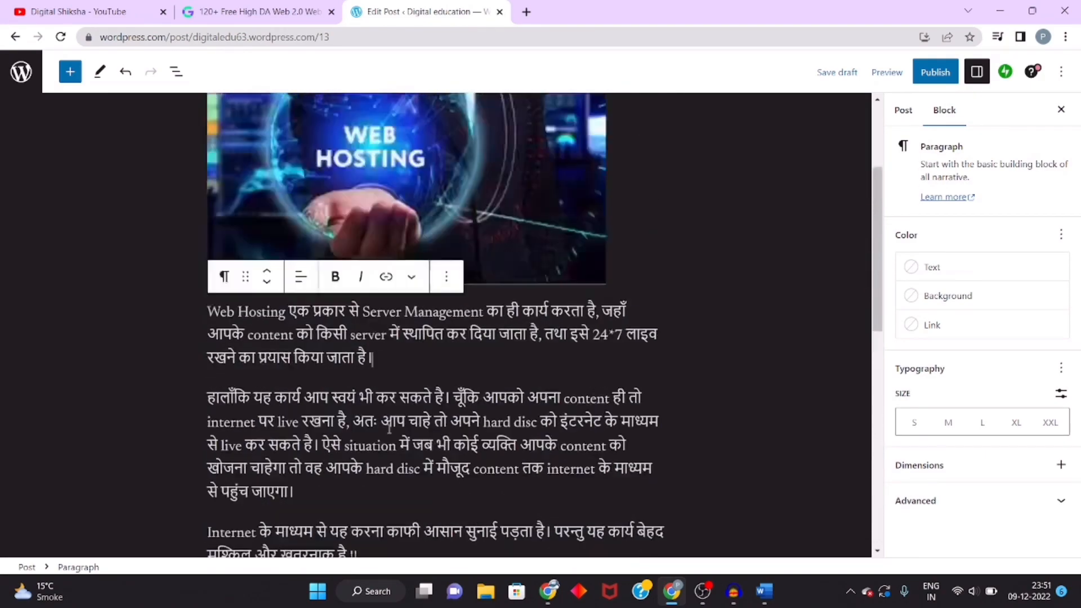
pyautogui.scroll(3, 389, 431)
pyautogui.scroll(-2, 389, 432)
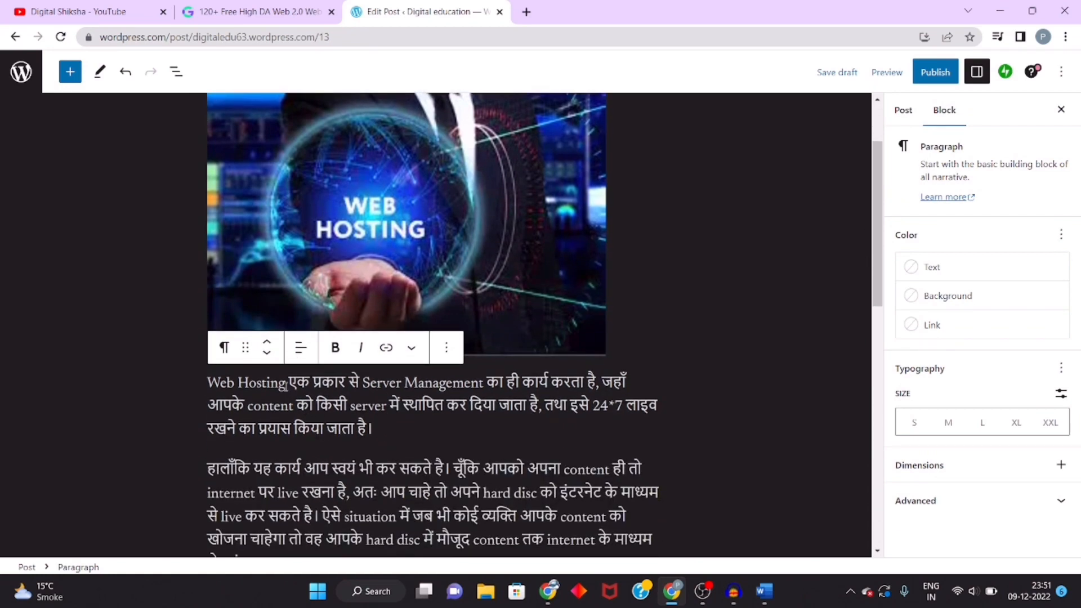
pyautogui.scroll(-5, 389, 429)
pyautogui.scroll(-2, 291, 368)
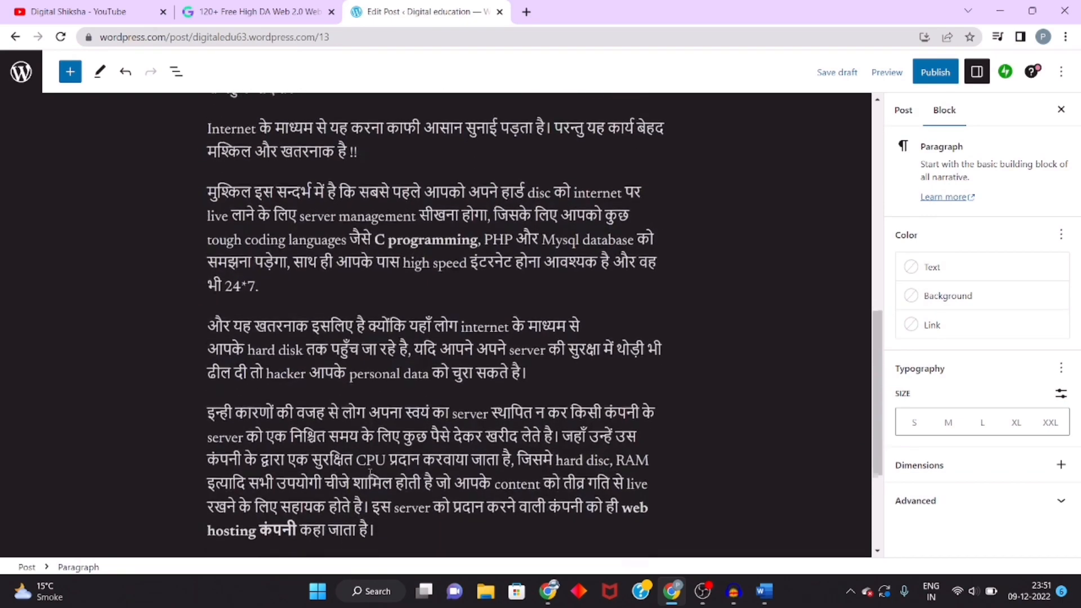
pyautogui.scroll(6, 290, 368)
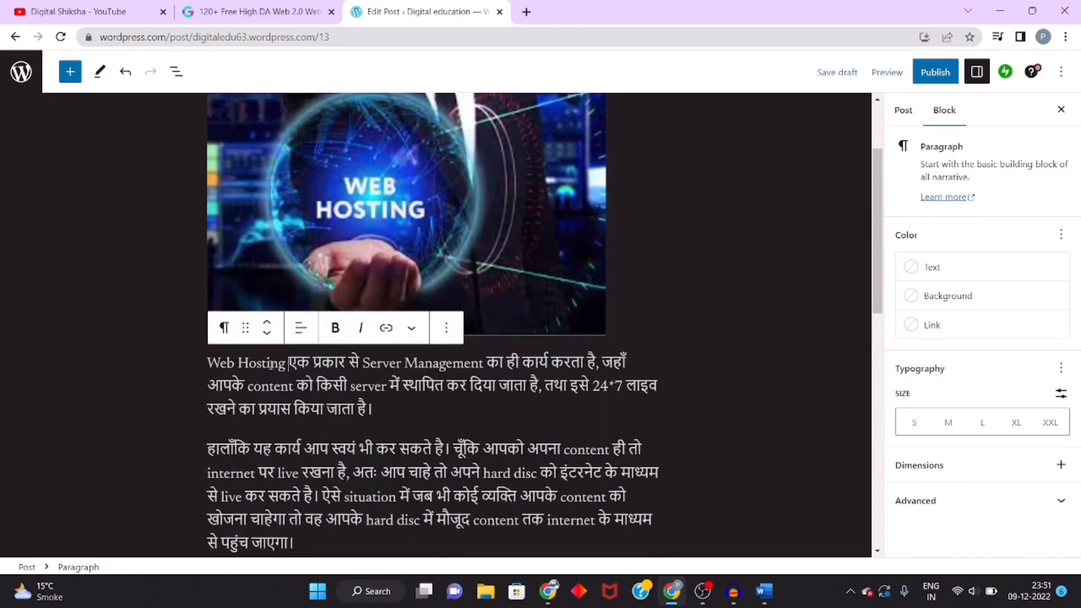
pyautogui.moveTo(288, 364); pyautogui.dragTo(209, 360)
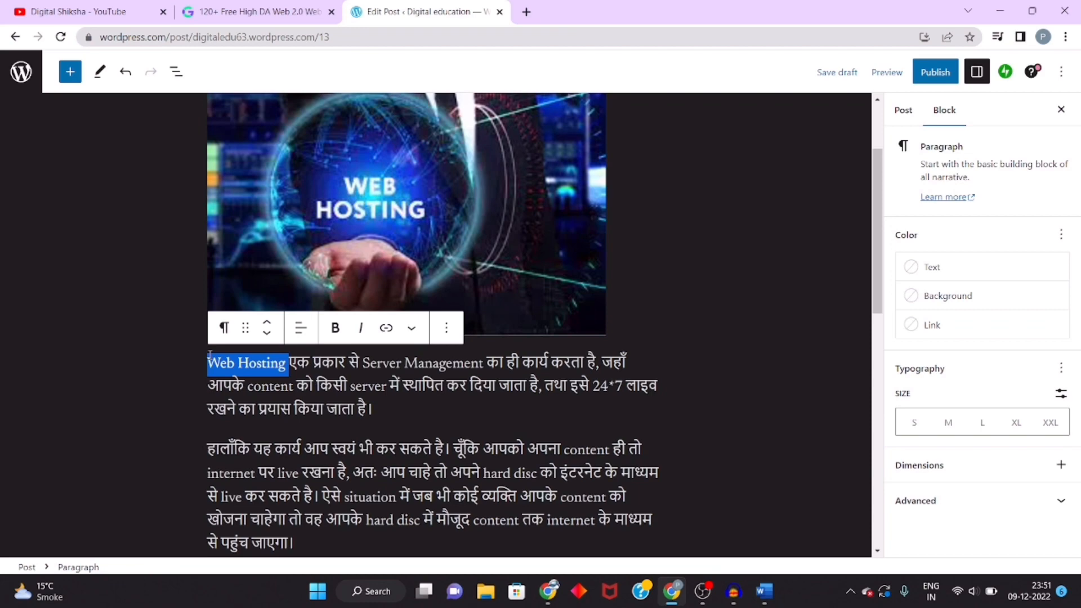
pyautogui.scroll(-10, 384, 469)
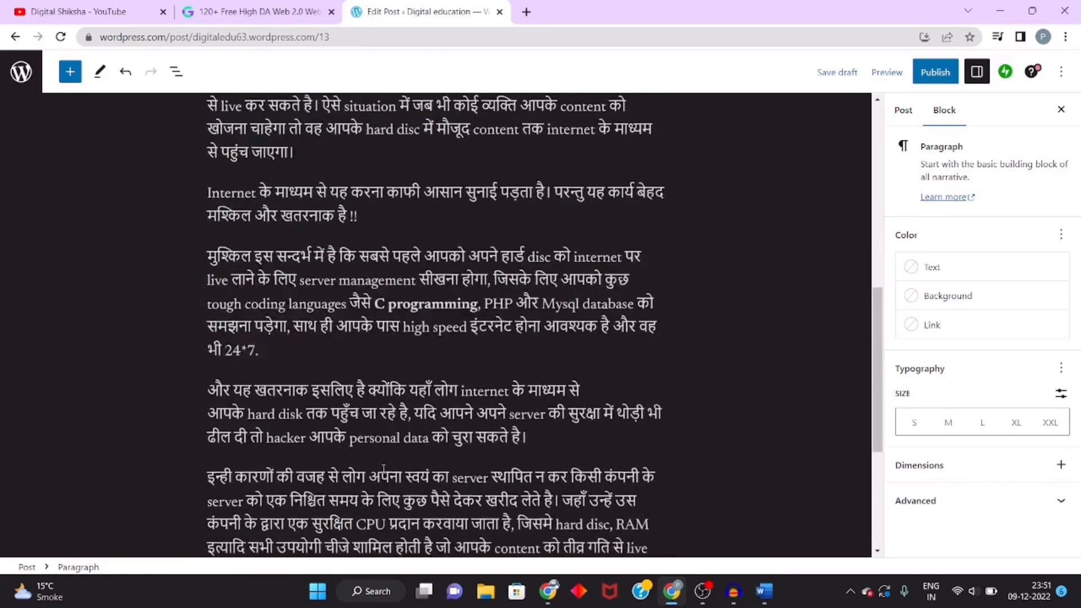
pyautogui.click(397, 338)
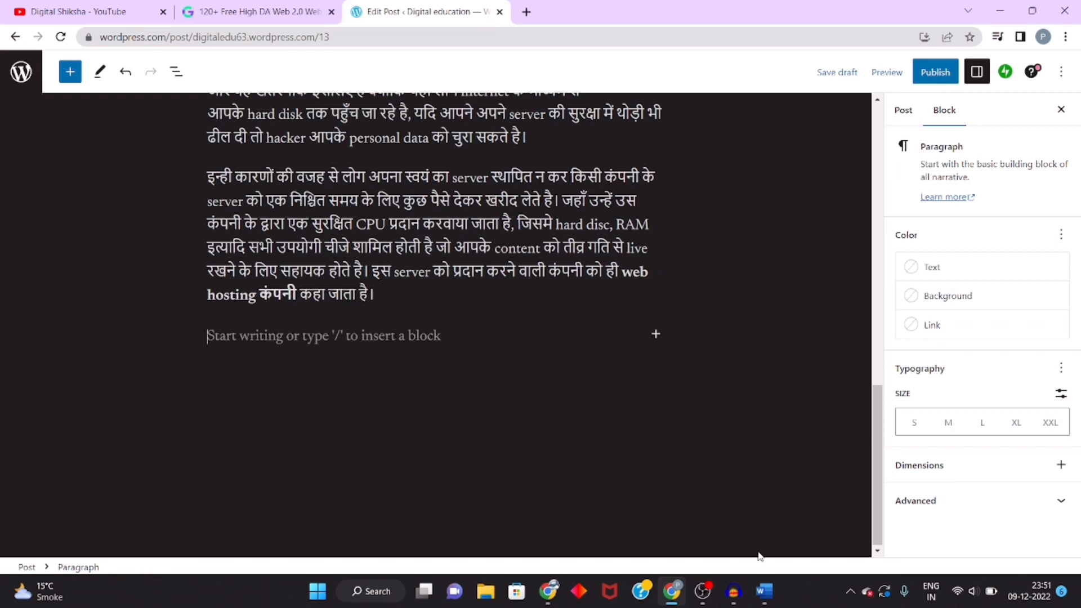
pyautogui.hotkey('alt', 'Tab')
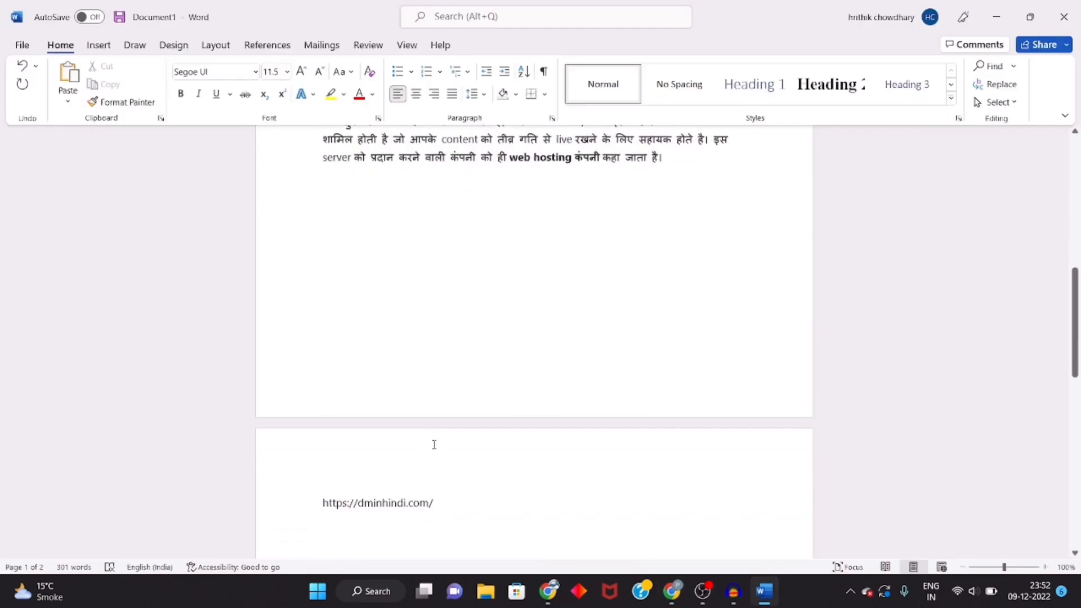
pyautogui.scroll(-3, 434, 439)
pyautogui.moveTo(437, 432); pyautogui.dragTo(329, 426)
pyautogui.hotkey('ctrl', 'c')
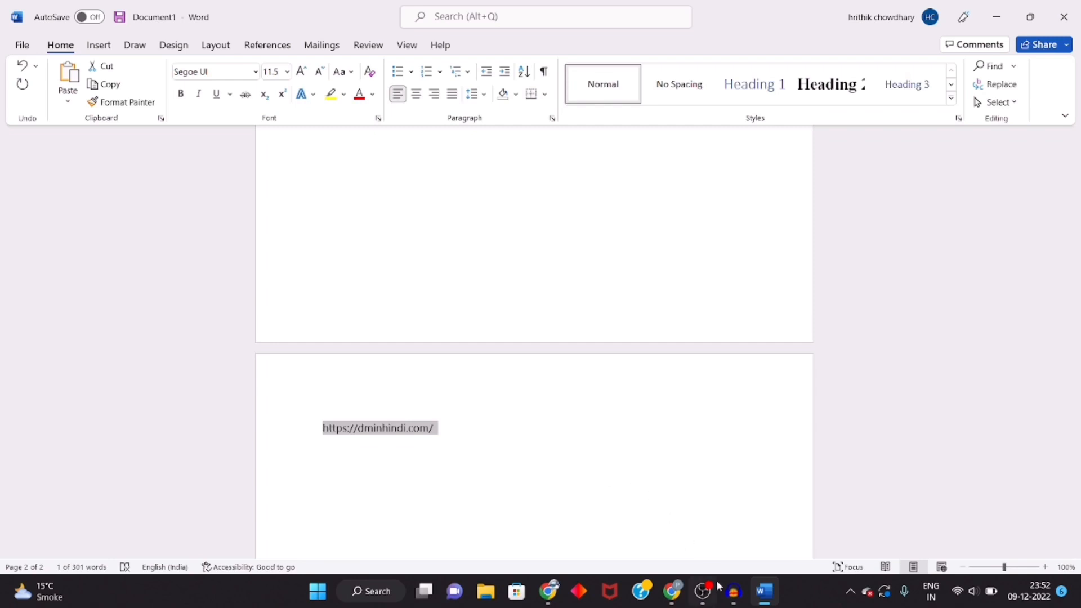
pyautogui.moveTo(677, 595)
pyautogui.click(667, 537)
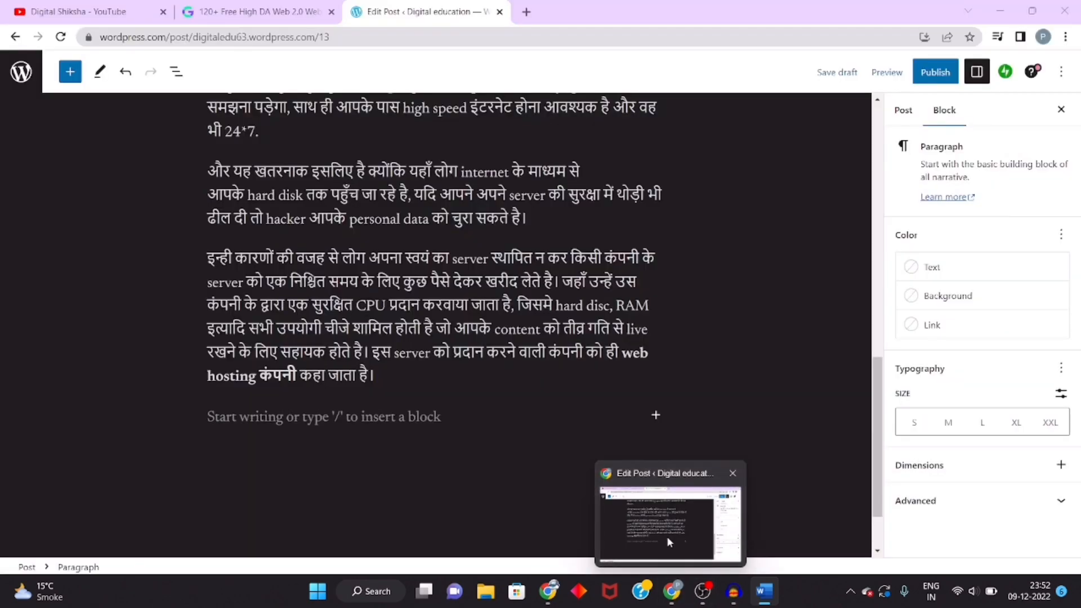
pyautogui.scroll(5, 523, 439)
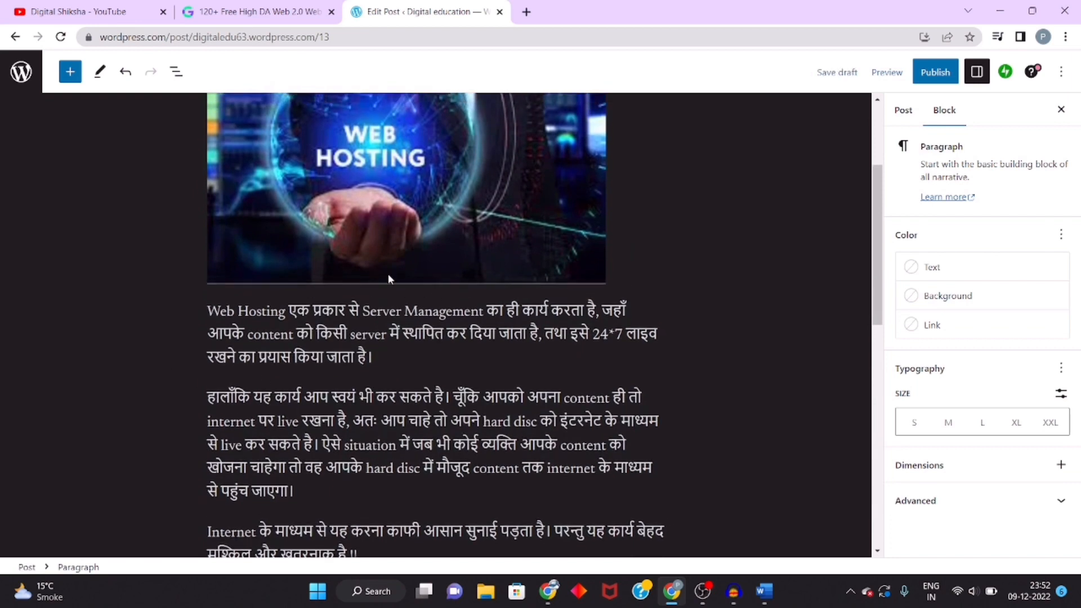
pyautogui.moveTo(288, 310); pyautogui.dragTo(208, 311)
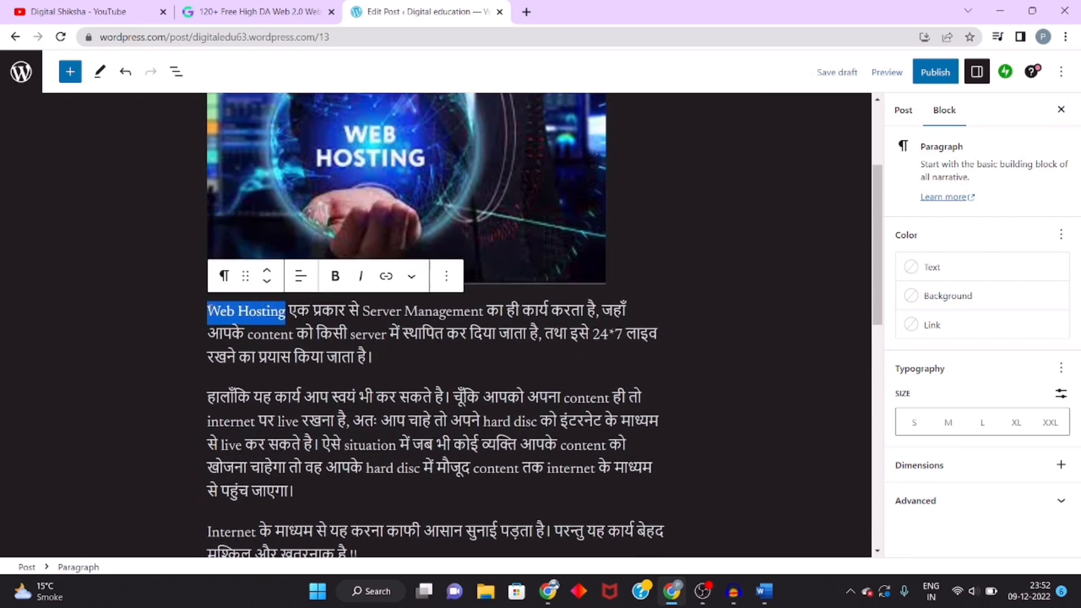
pyautogui.click(385, 281)
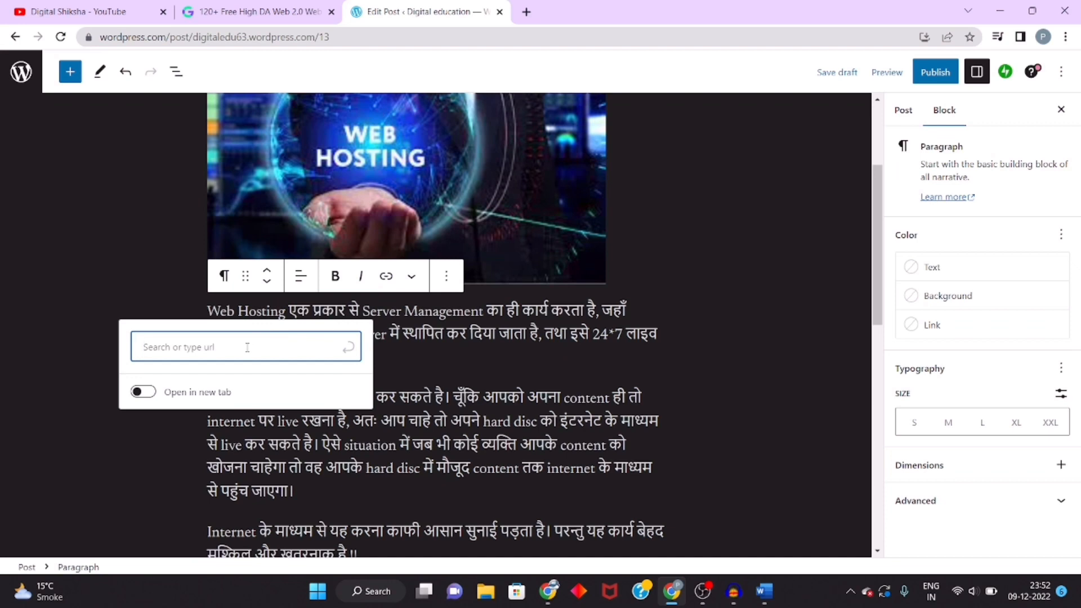
pyautogui.hotkey('ctrl', 'v')
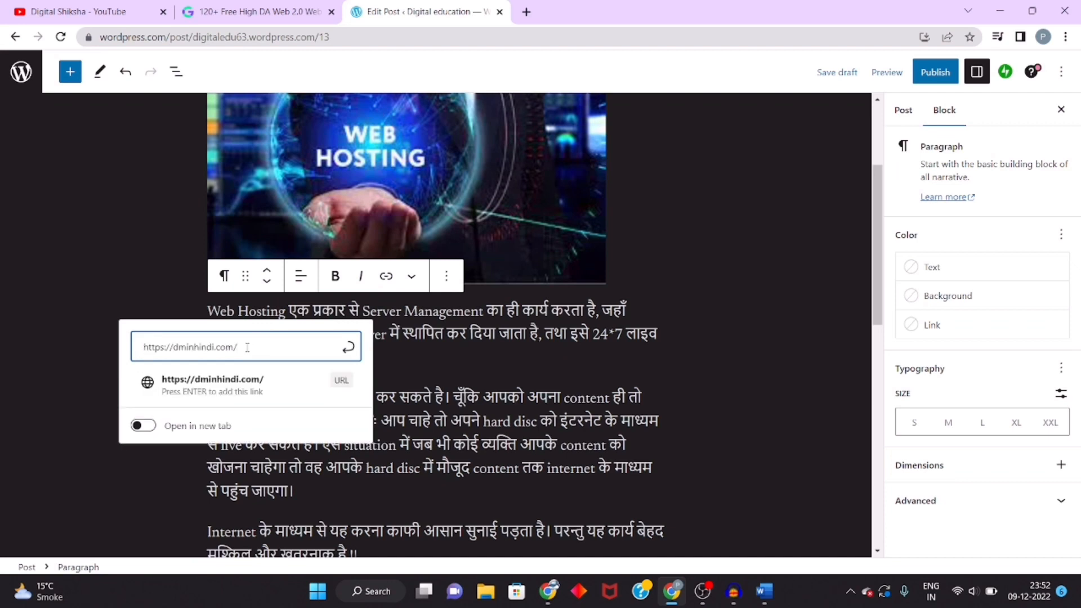
pyautogui.click(226, 391)
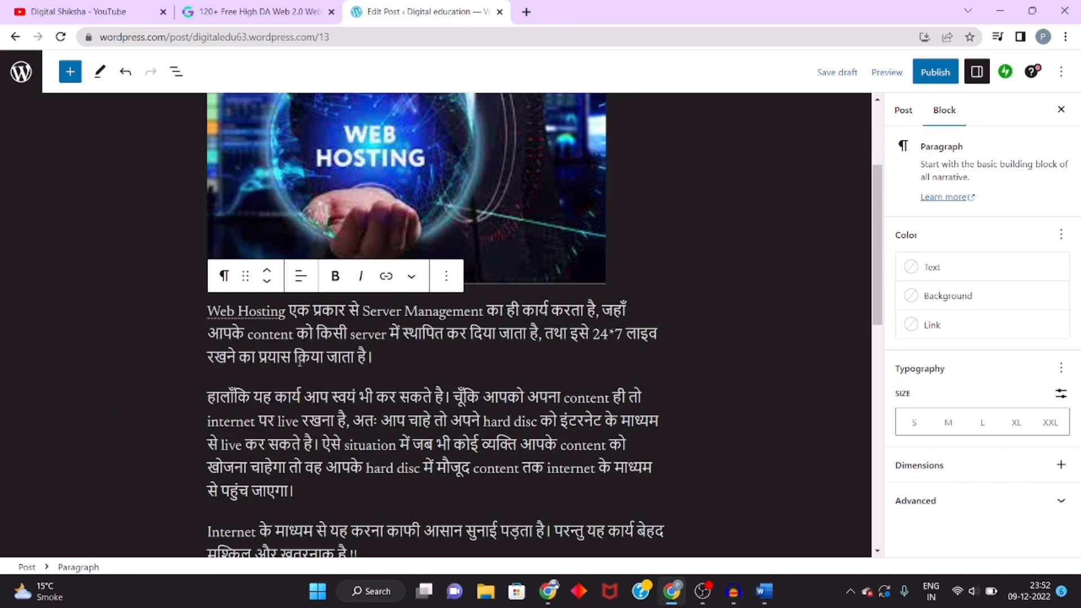
pyautogui.moveTo(377, 371)
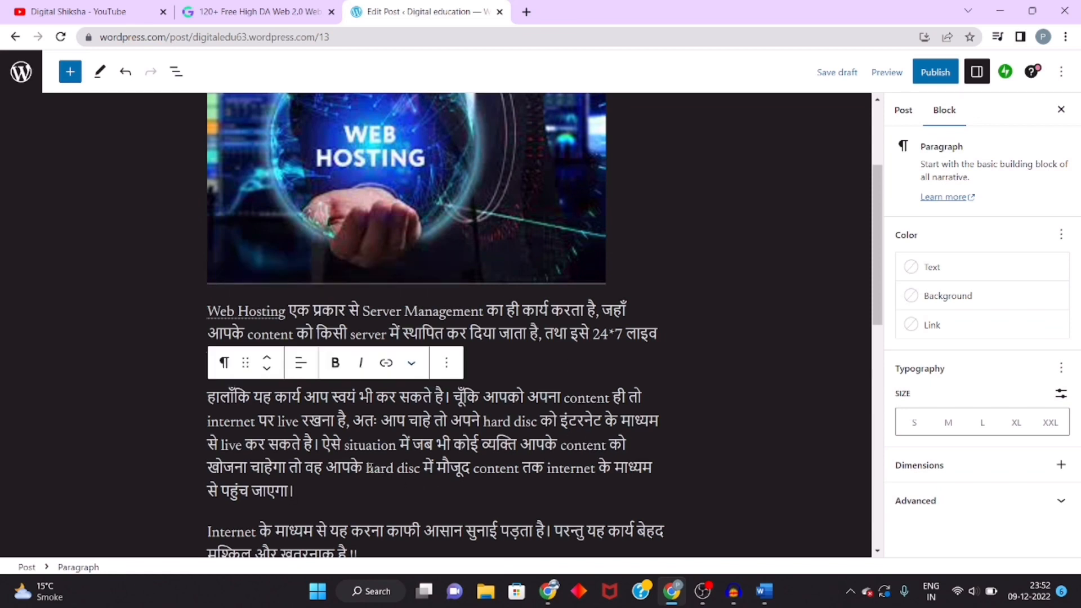
pyautogui.moveTo(367, 468); pyautogui.dragTo(422, 469)
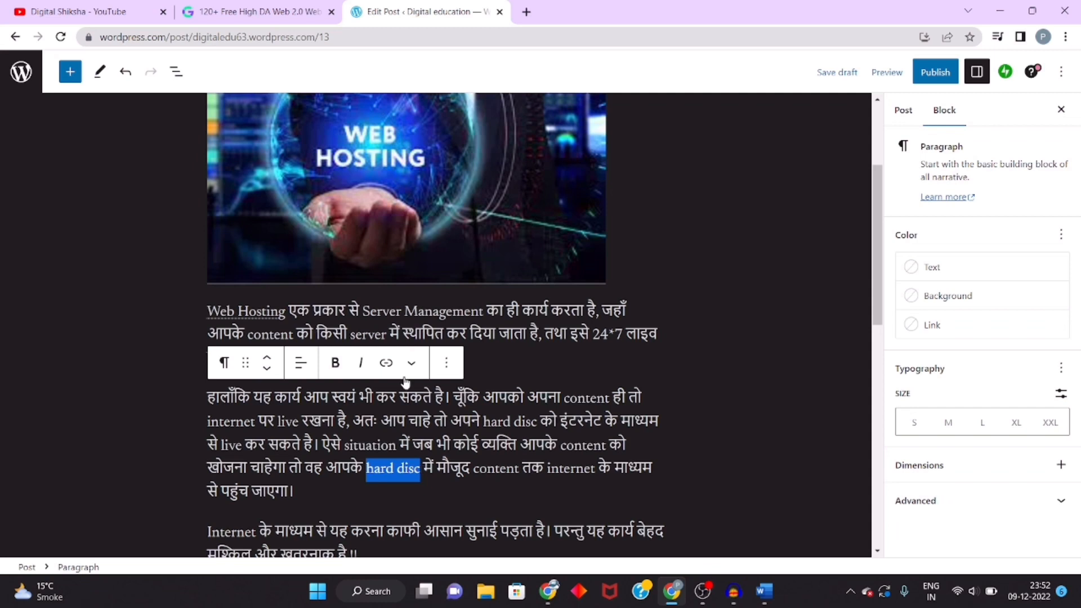
pyautogui.click(385, 363)
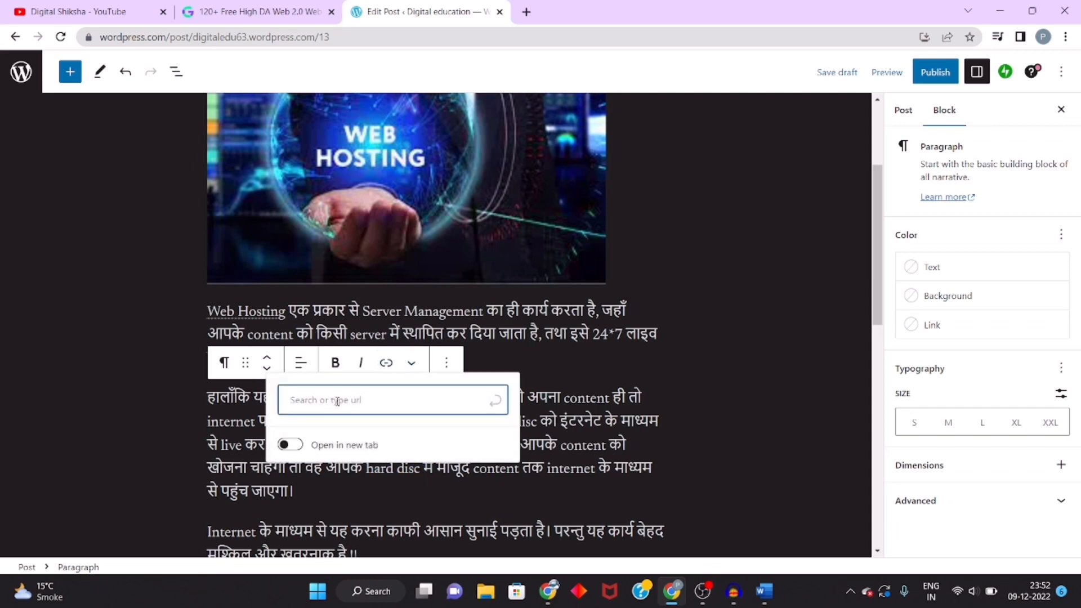
pyautogui.click(732, 436)
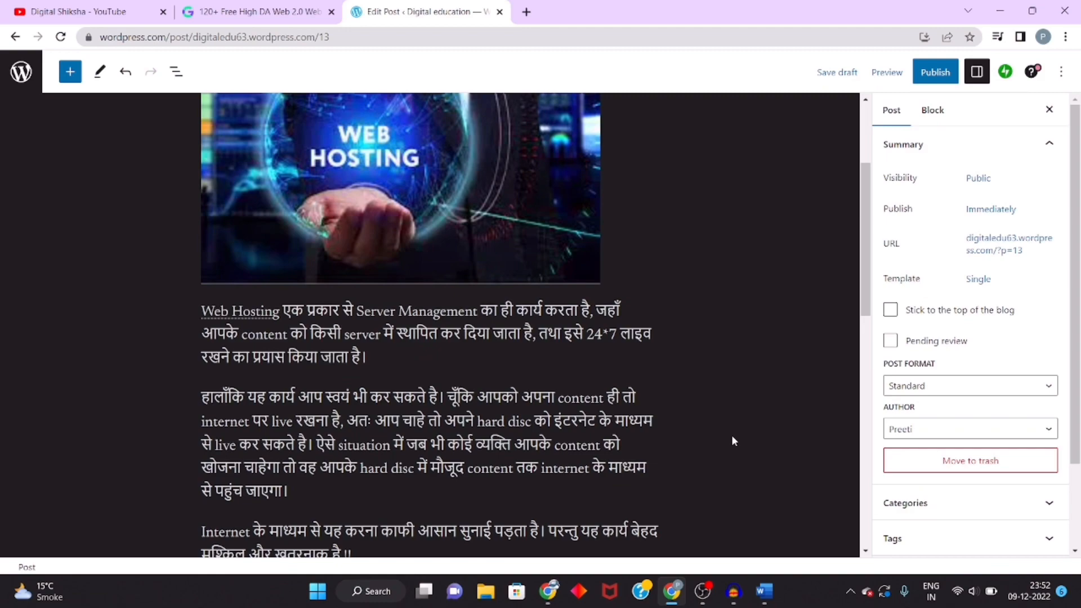
# Step: Publish the post
pyautogui.scroll(-6, 733, 441)
pyautogui.scroll(4, 733, 441)
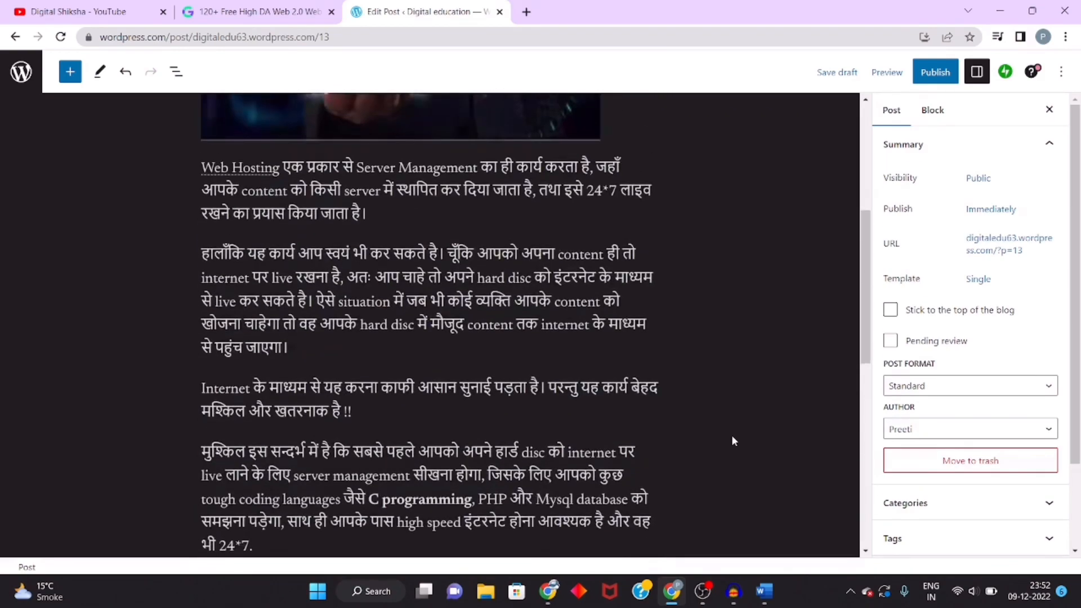
pyautogui.scroll(3, 734, 439)
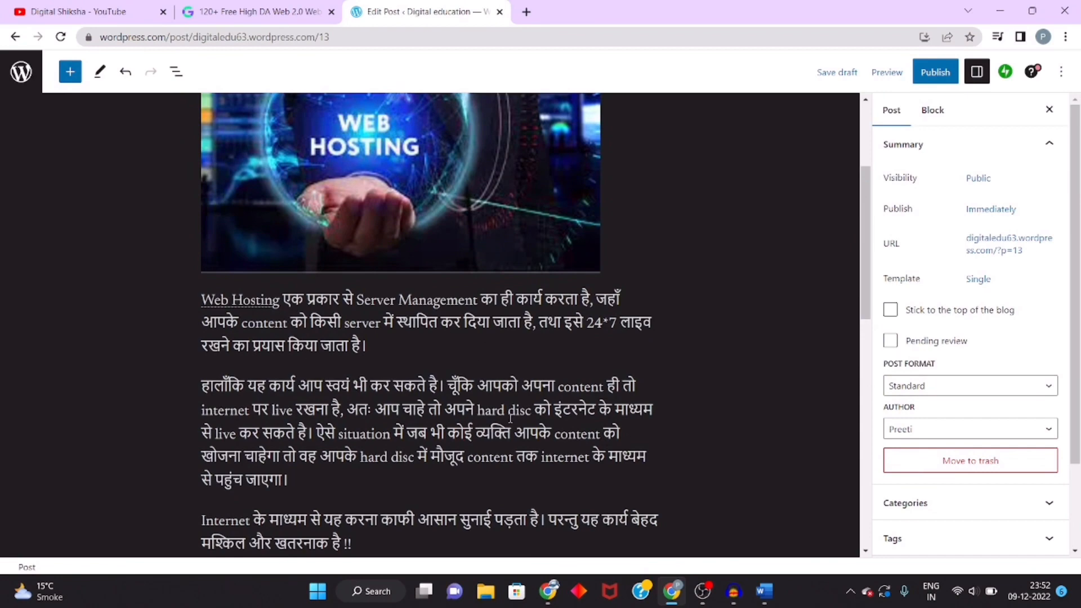
pyautogui.scroll(4, 510, 418)
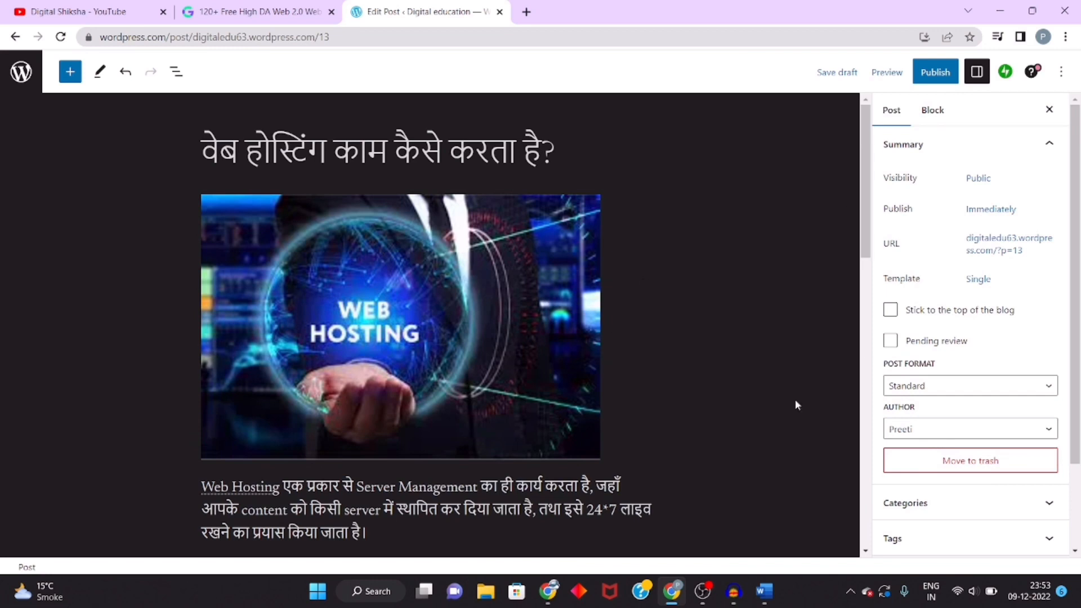
pyautogui.click(934, 78)
pyautogui.click(934, 74)
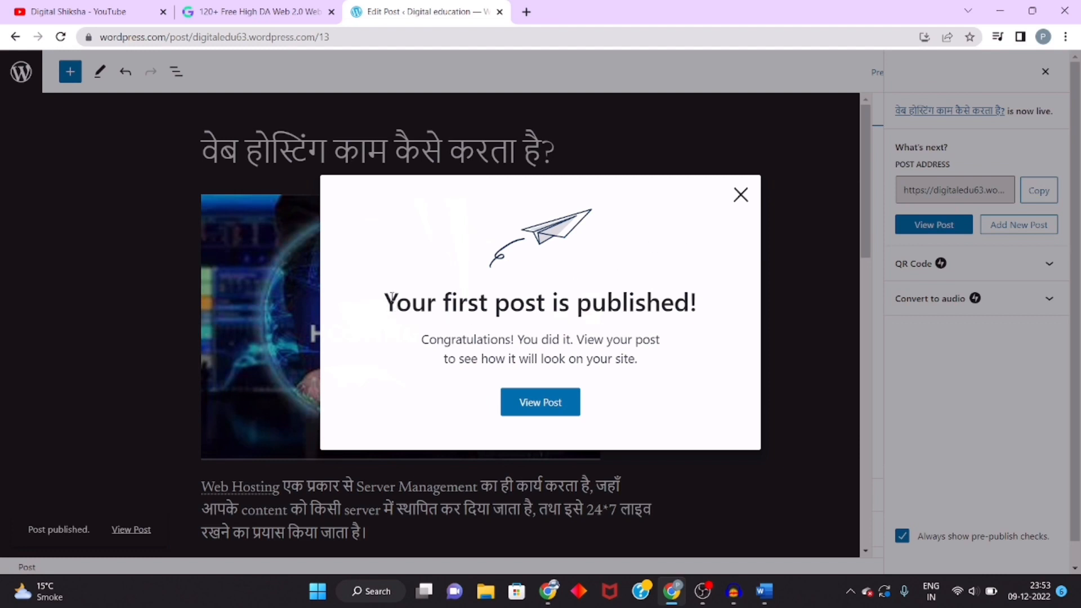
pyautogui.moveTo(396, 303); pyautogui.dragTo(676, 303)
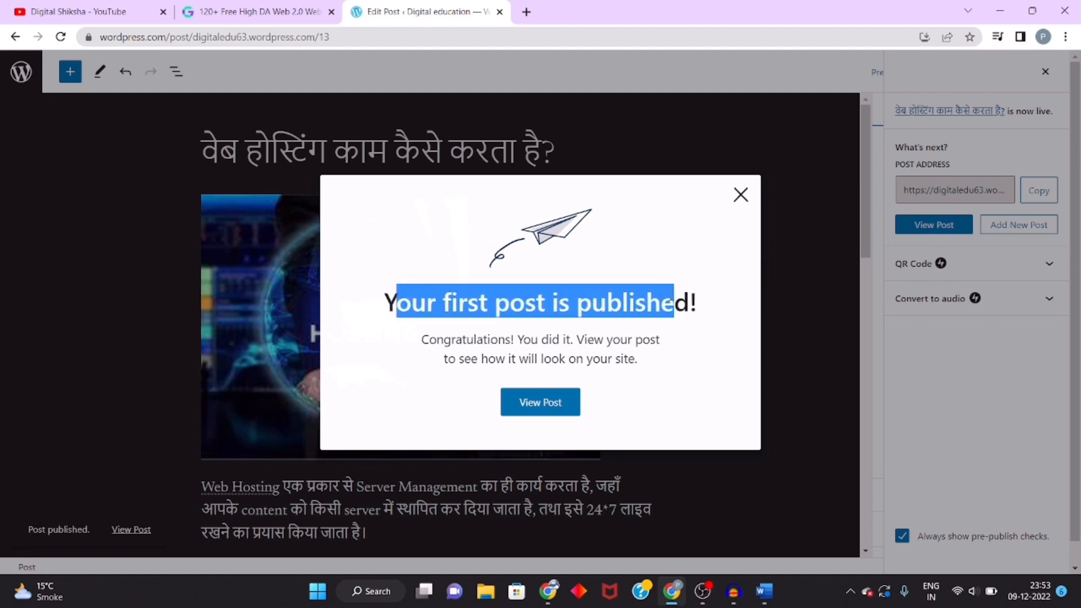
# Step: Open the published post from the confirmation dialog and scroll through it to review its content
pyautogui.click(670, 297)
pyautogui.click(544, 407)
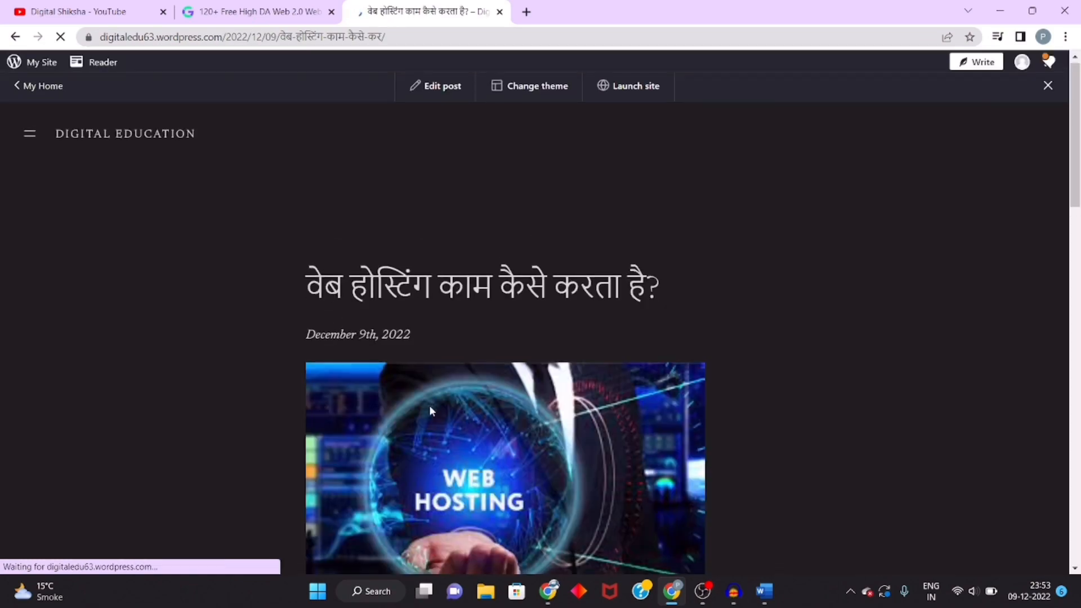
pyautogui.scroll(-9, 429, 405)
pyautogui.scroll(-12, 430, 407)
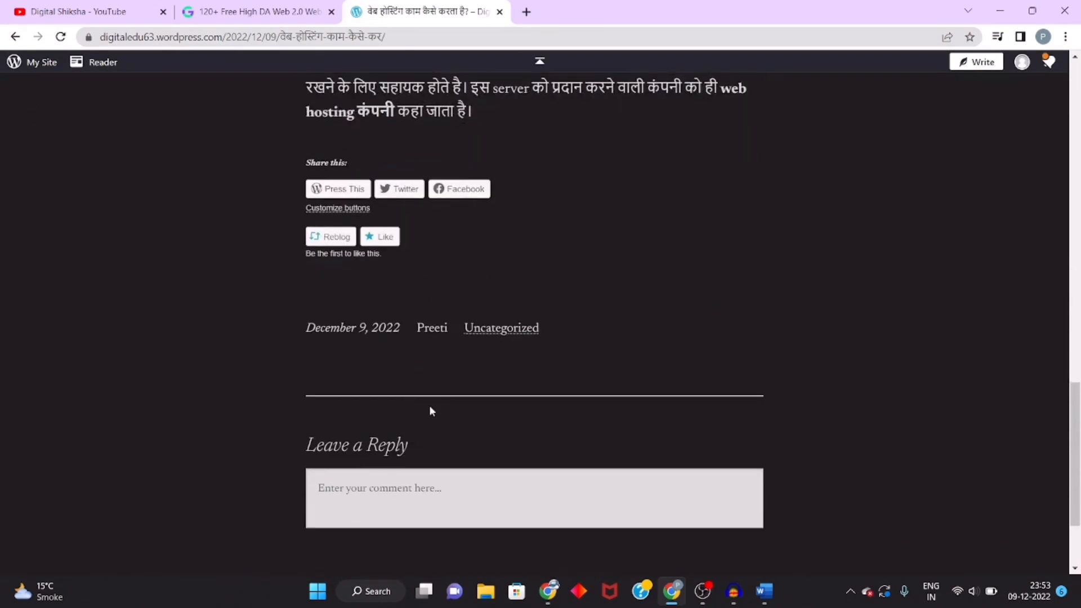
pyautogui.scroll(20, 431, 409)
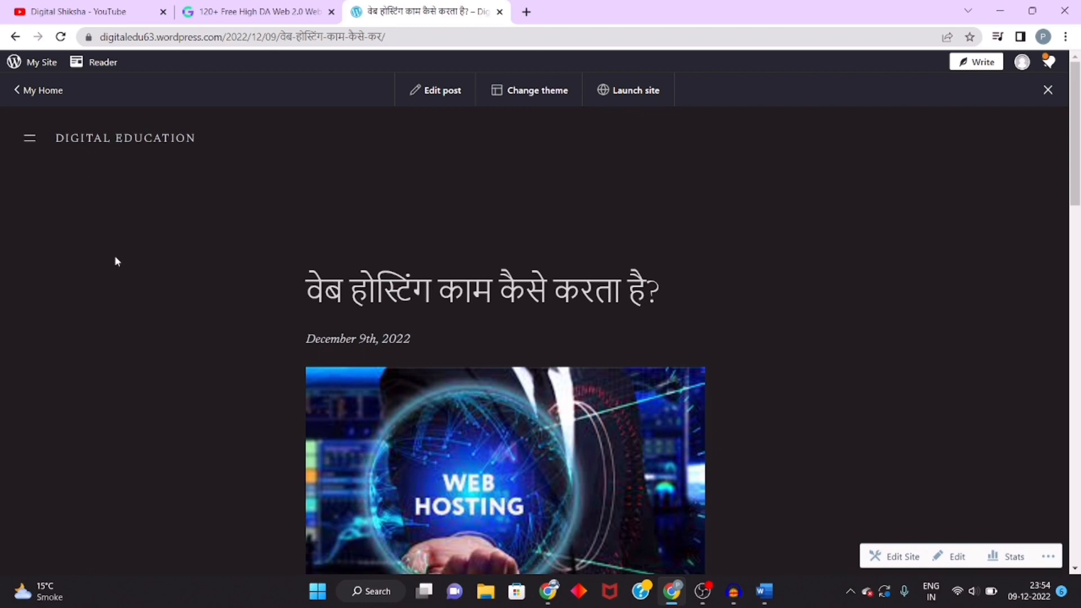
pyautogui.scroll(-8, 115, 261)
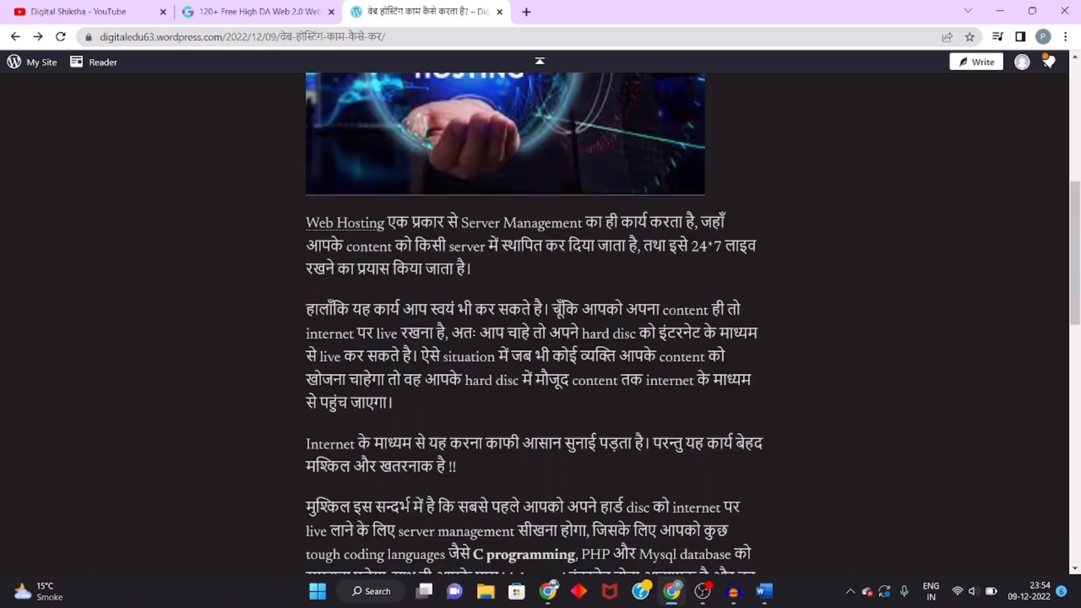
# Step: Test the "Web Hosting" link in the first paragraph, then go back to the post
pyautogui.click(347, 227)
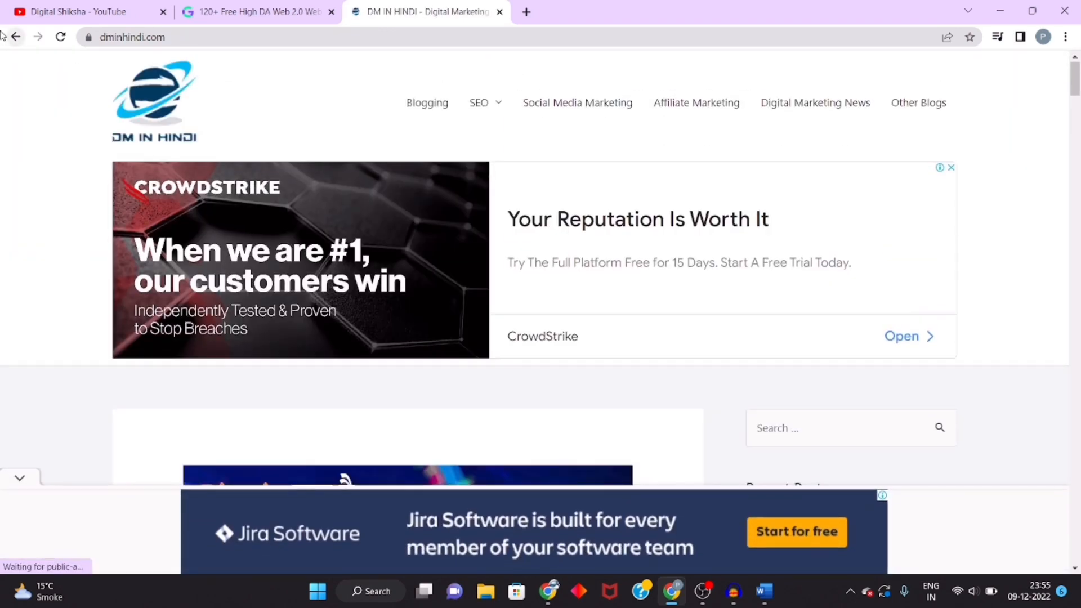
pyautogui.click(9, 38)
pyautogui.scroll(-5, 440, 396)
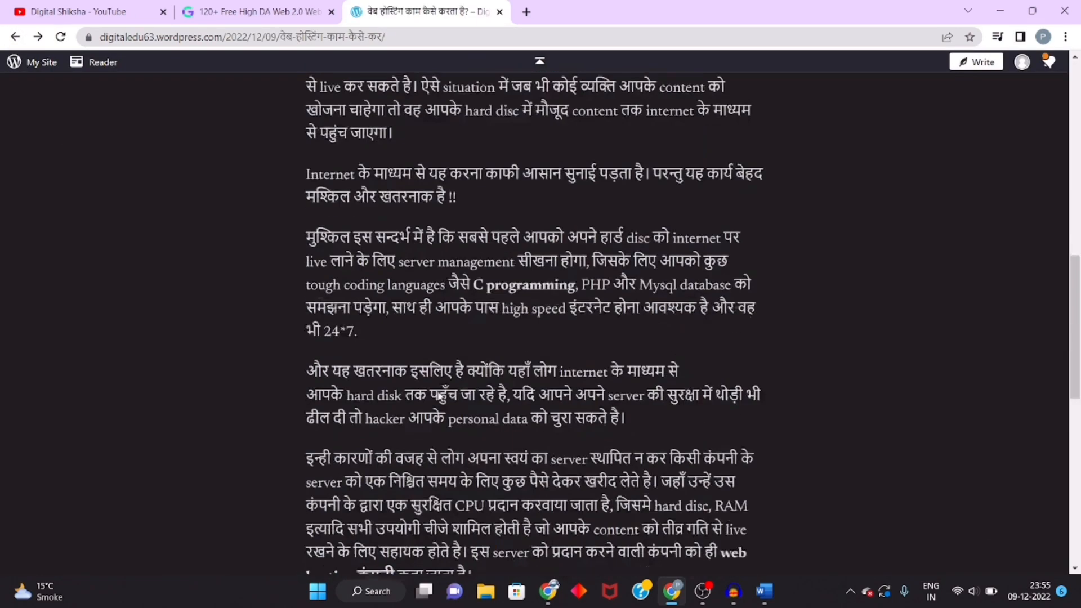
pyautogui.scroll(8, 440, 395)
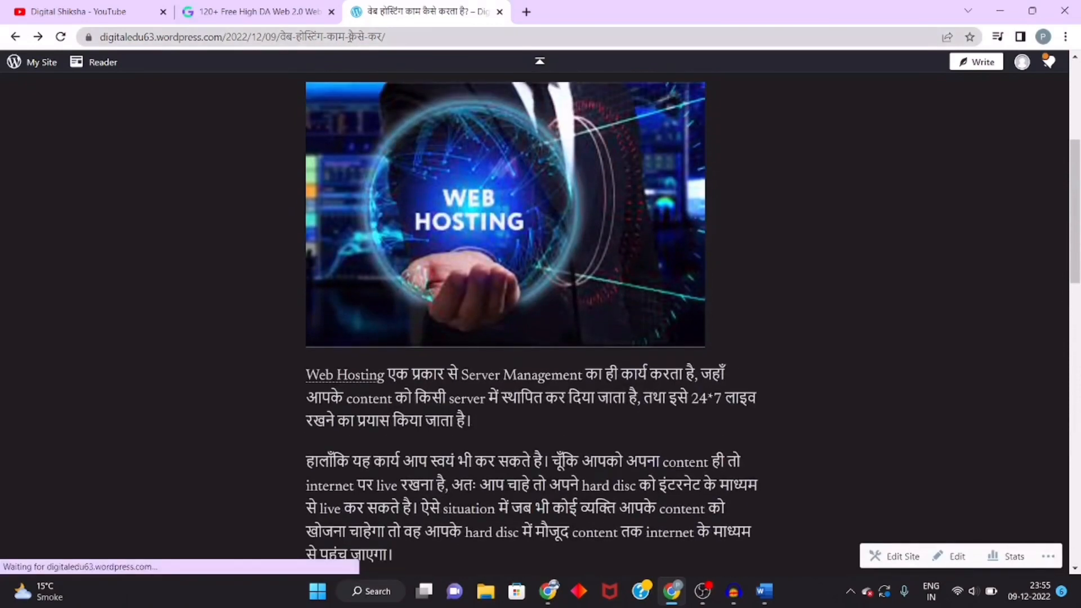
# Step: Open the post's URL in a new incognito window
pyautogui.click(351, 38)
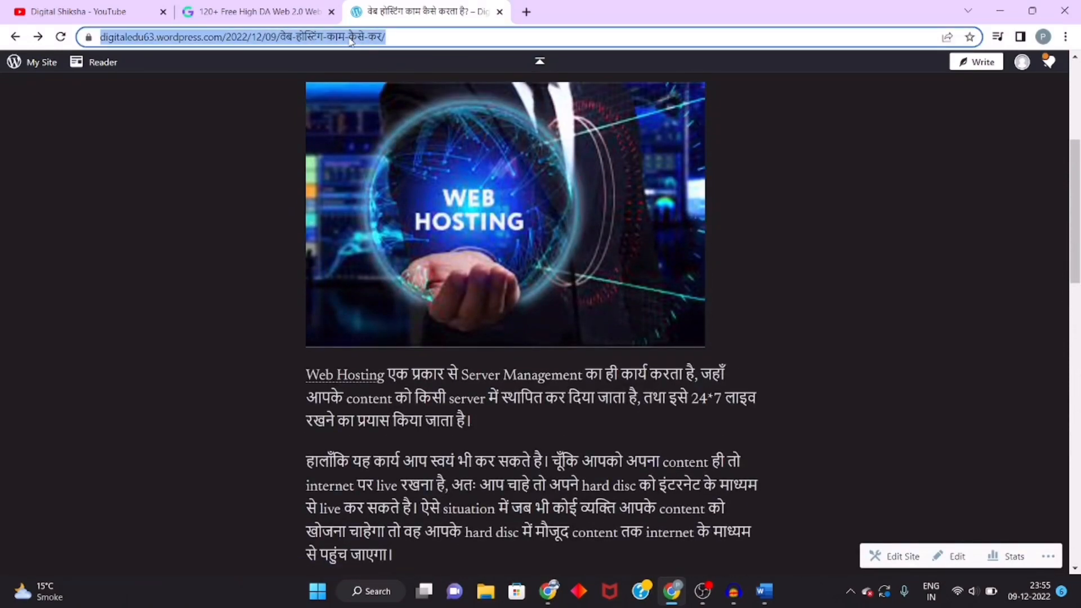
pyautogui.click(1067, 40)
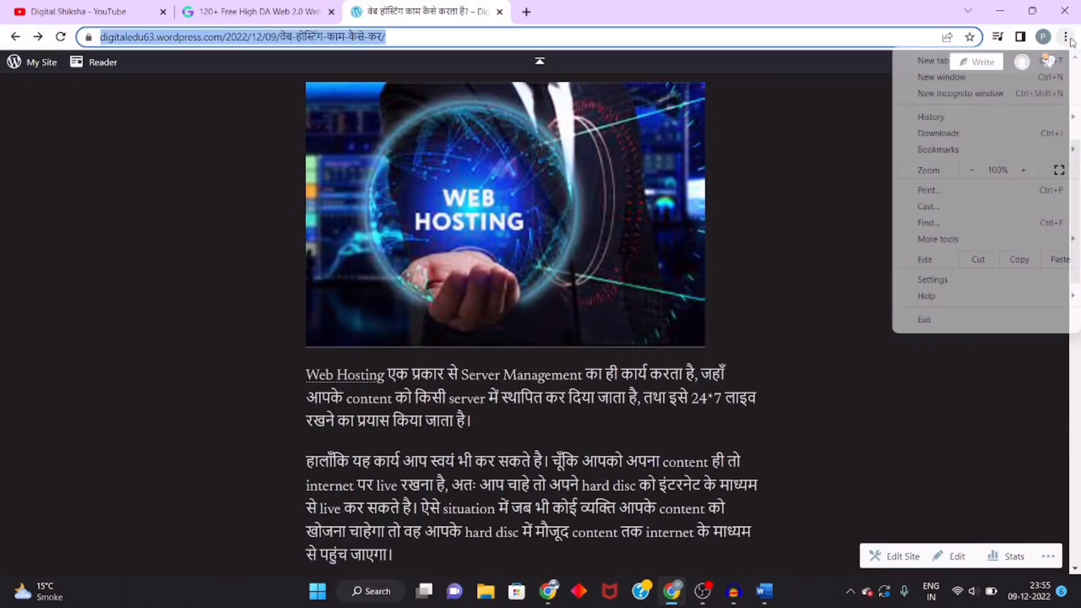
pyautogui.click(970, 95)
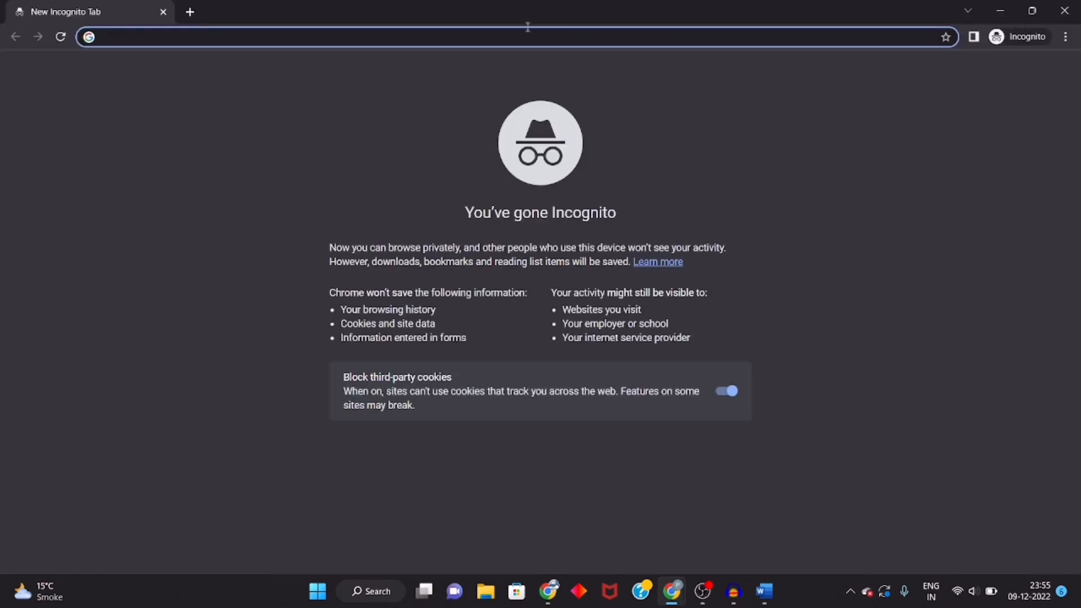
pyautogui.write('https://digitaledu63.wordpress.com/2022/12/09/%e0%a4%b5%e0%a5%87%e0%a4%ac-%e0%a4%b9%e0%a5%8b%e0%a4%b8%e0%a5%8d%e0%a4%9f%e0%a4%bf%e0%a4%82%e0%a4%97-%e0%a4%95%e0%a4%be%e0%a4%ae-%e0%a4%95%e0%a5%88%e0%a4%b8%e0%a5%87-%e0%a4%95%e0%a4%b0/')
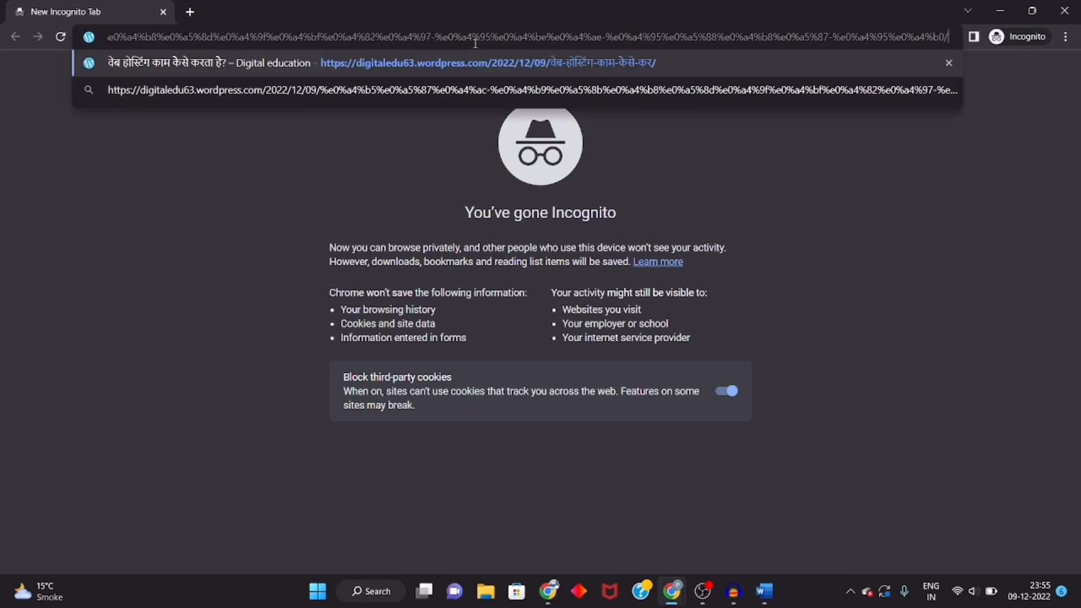
pyautogui.press('Return')
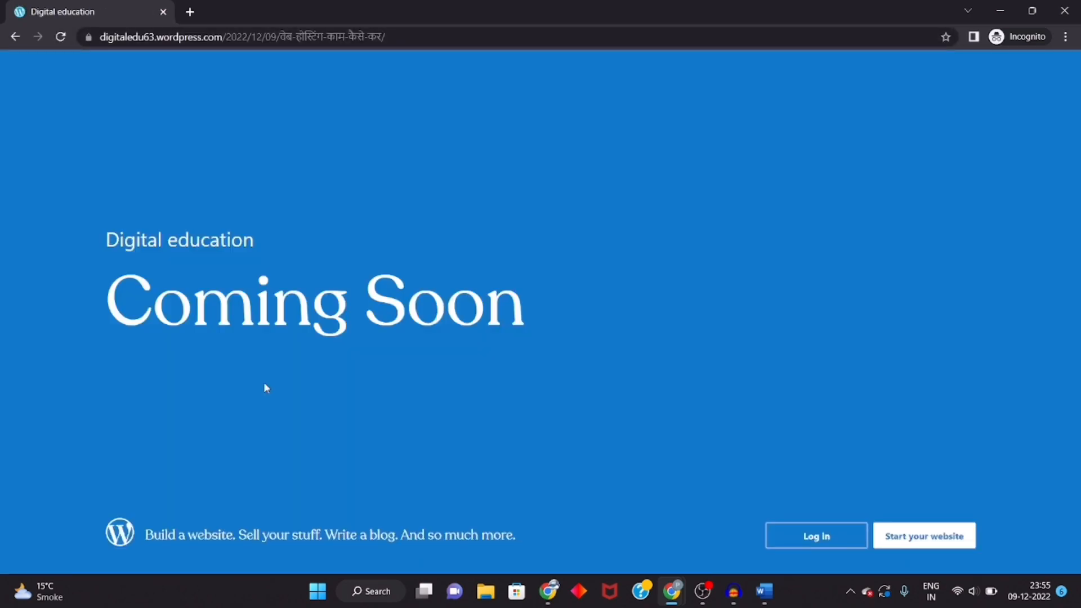
# Step: Switch between the incognito window and the main browser window to compare how the post appears
pyautogui.moveTo(680, 582)
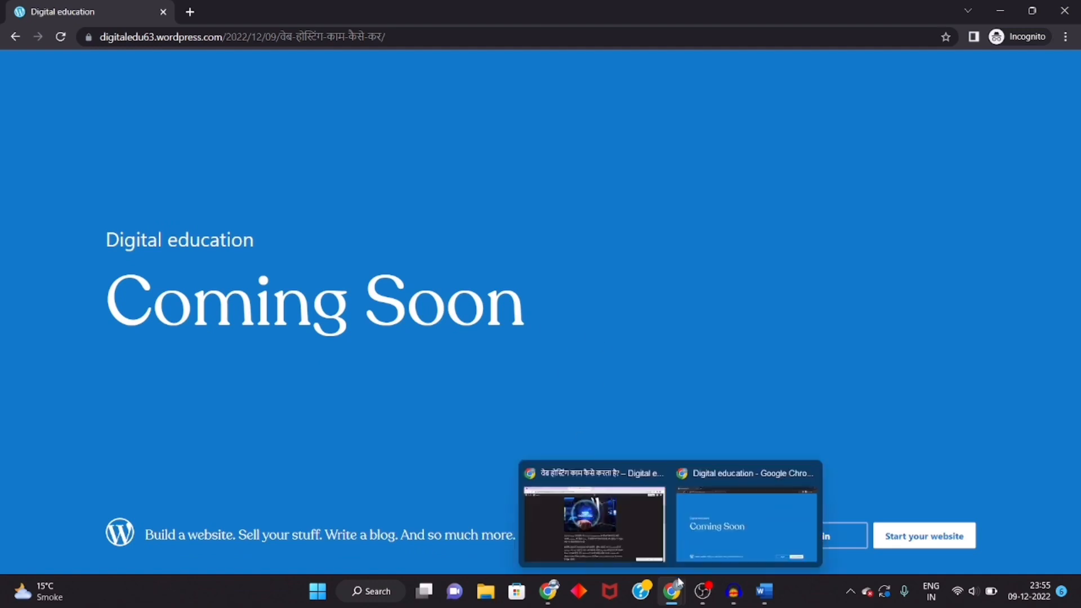
pyautogui.click(617, 542)
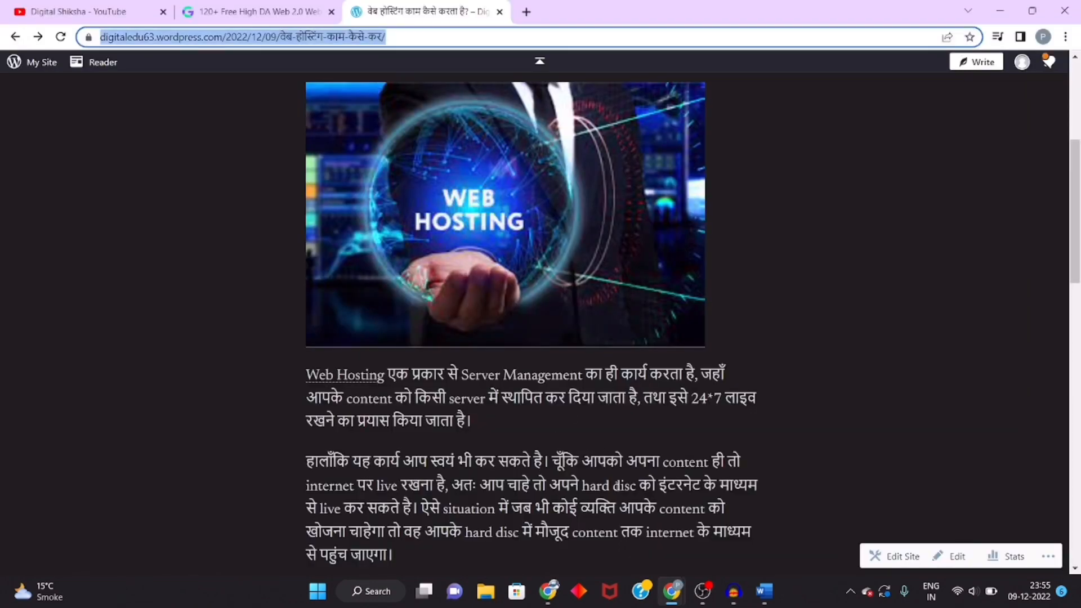
pyautogui.moveTo(674, 586)
pyautogui.click(708, 538)
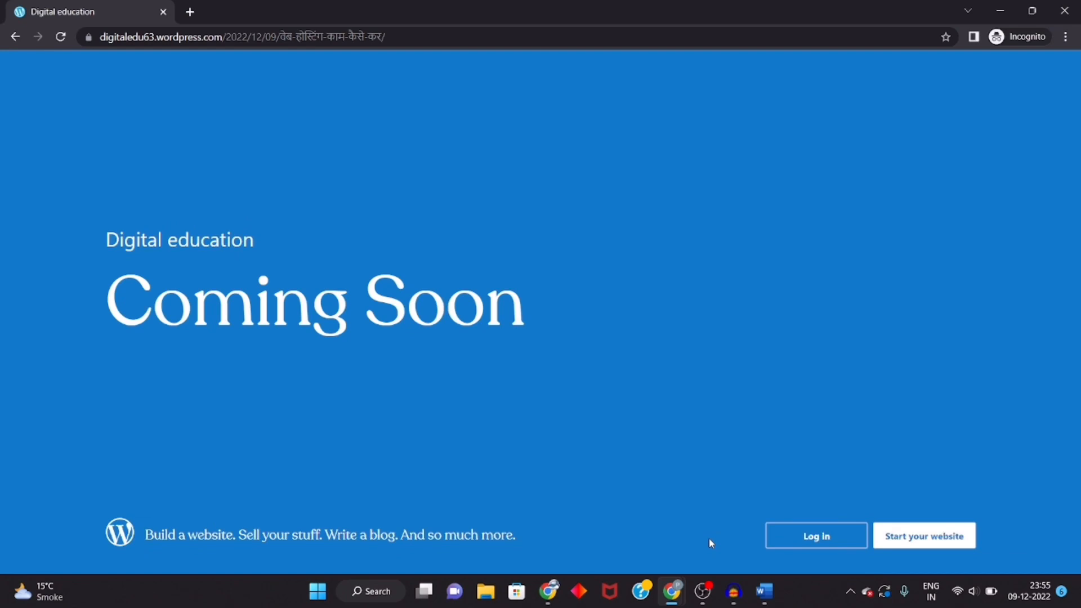
pyautogui.moveTo(672, 588)
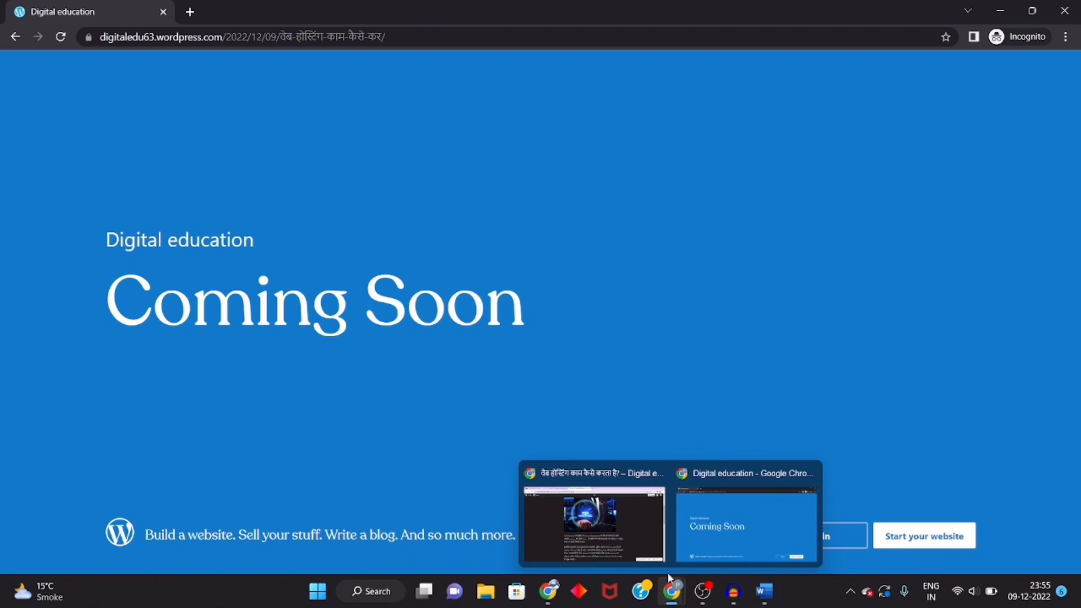
pyautogui.click(606, 546)
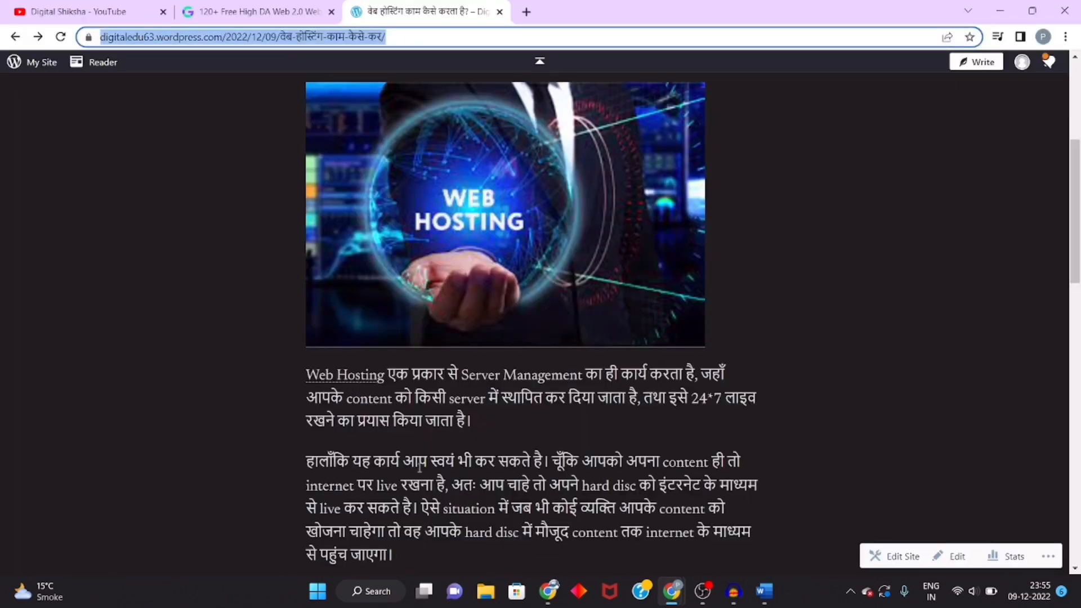
# Step: Highlight the linked "Web Hosting" words in the published post and compare again with the incognito window
pyautogui.scroll(-15, 425, 481)
pyautogui.scroll(12, 425, 481)
pyautogui.scroll(3, 609, 412)
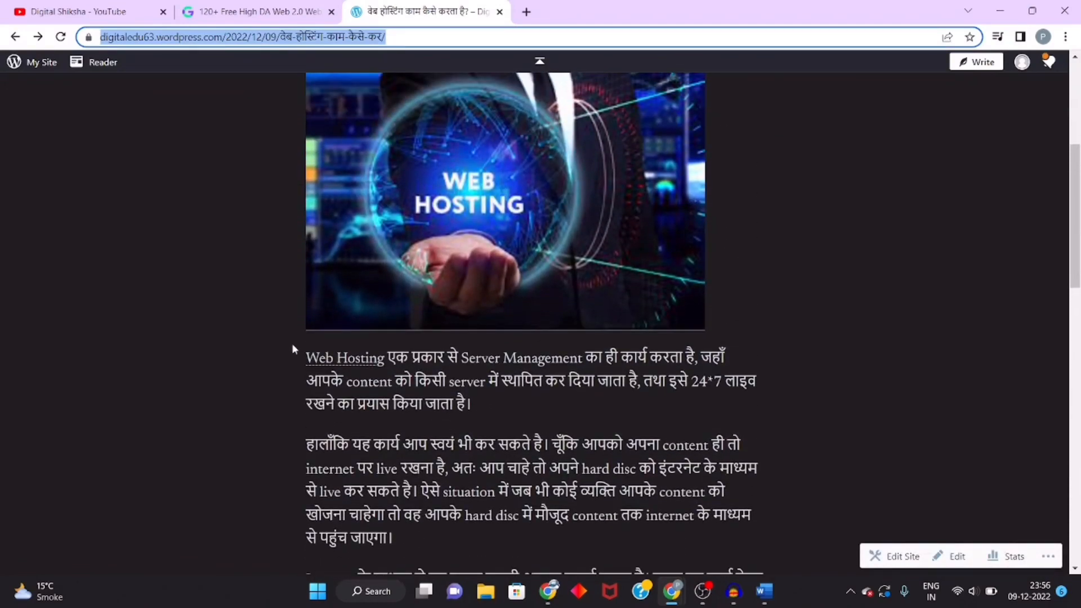
pyautogui.click(292, 346)
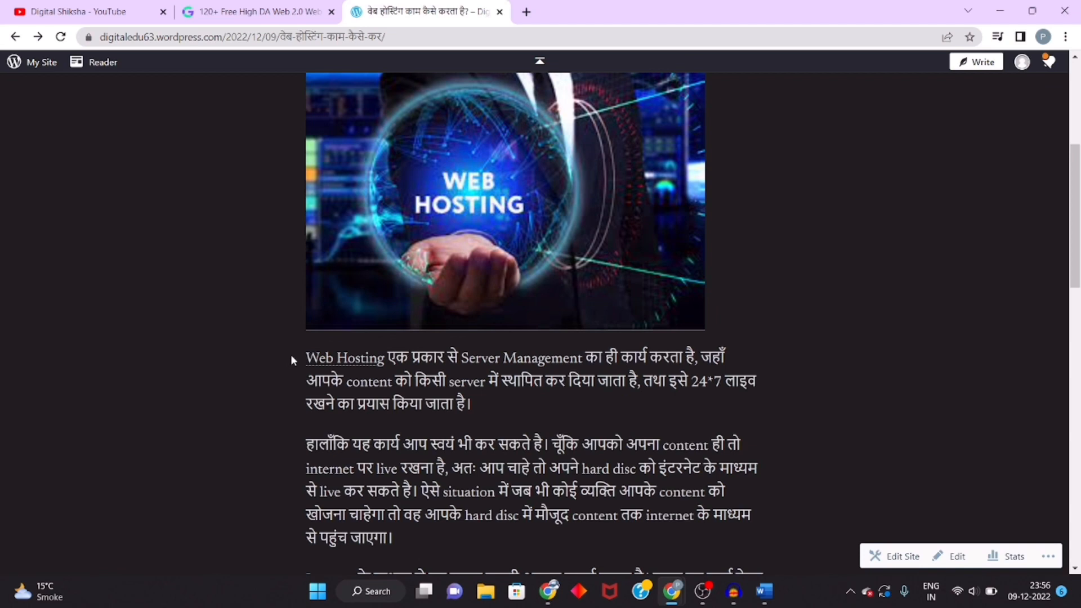
pyautogui.moveTo(293, 358); pyautogui.dragTo(396, 362)
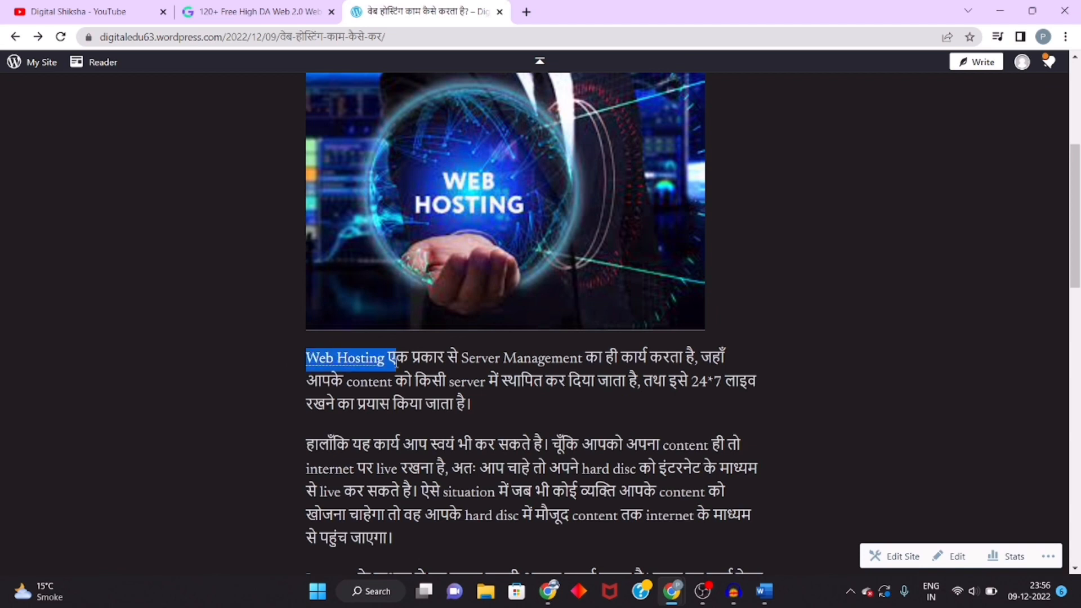
pyautogui.click(423, 403)
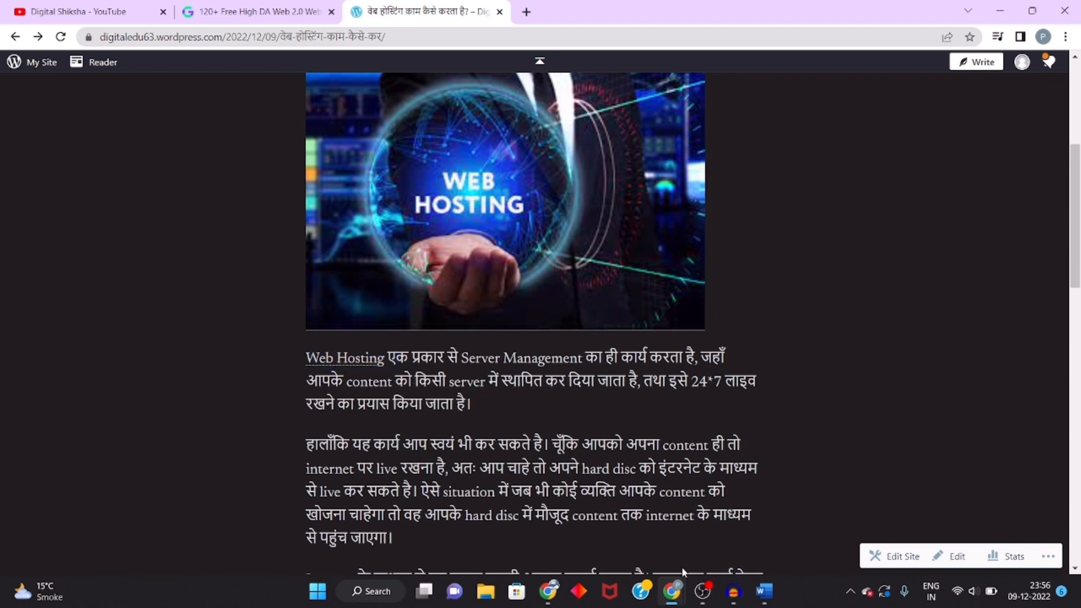
pyautogui.moveTo(681, 579)
pyautogui.click(710, 562)
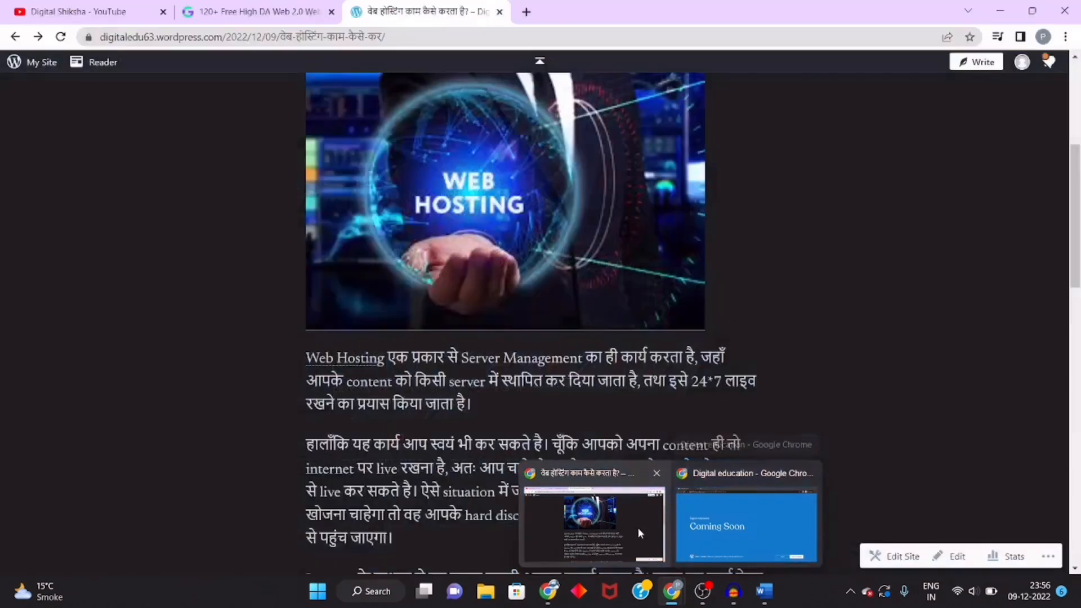
pyautogui.click(638, 528)
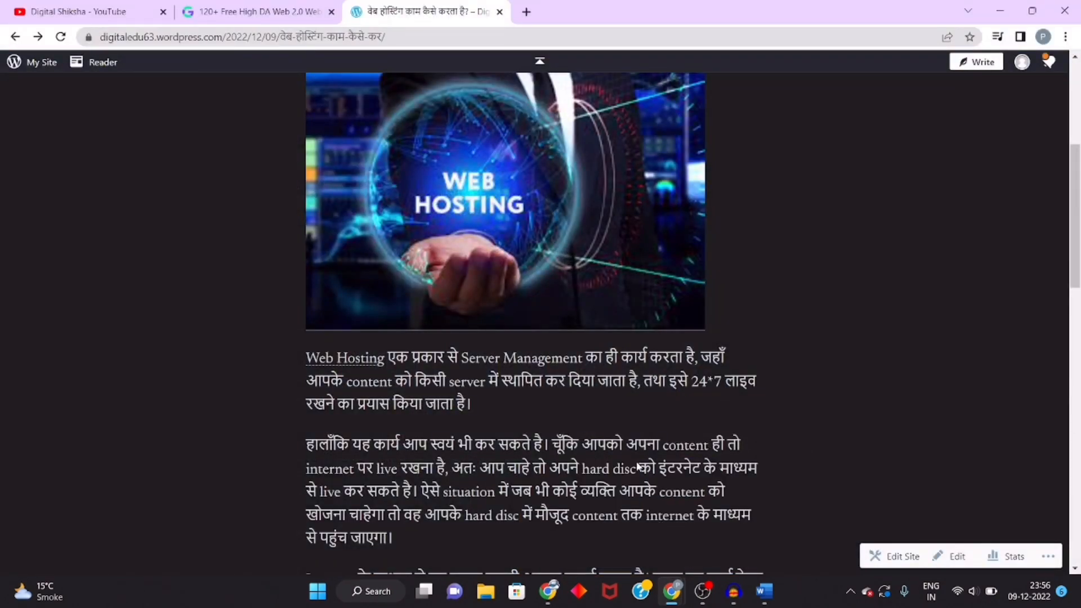
# Step: Launch the site on its free digitaledu63.wordpress.com address, skipping the domain purchase and starting with a free site
pyautogui.scroll(5, 636, 461)
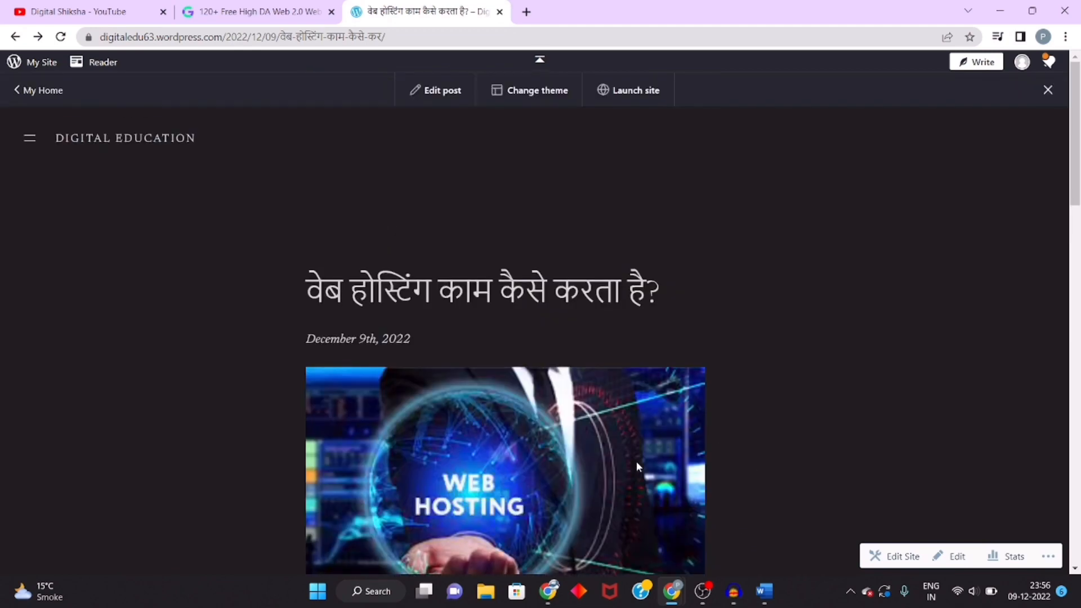
pyautogui.click(637, 106)
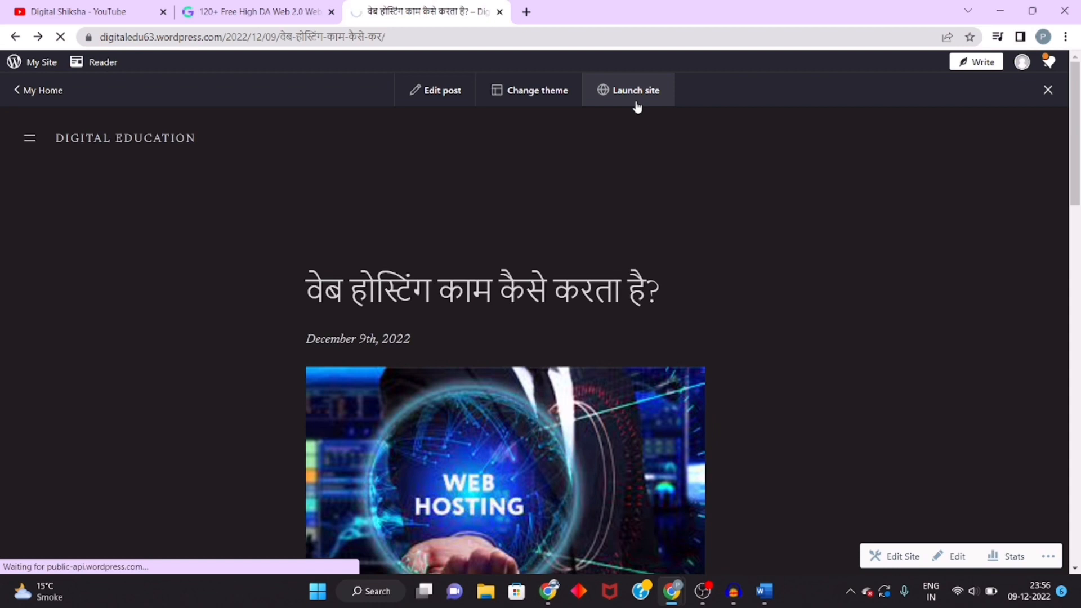
pyautogui.scroll(-7, 472, 370)
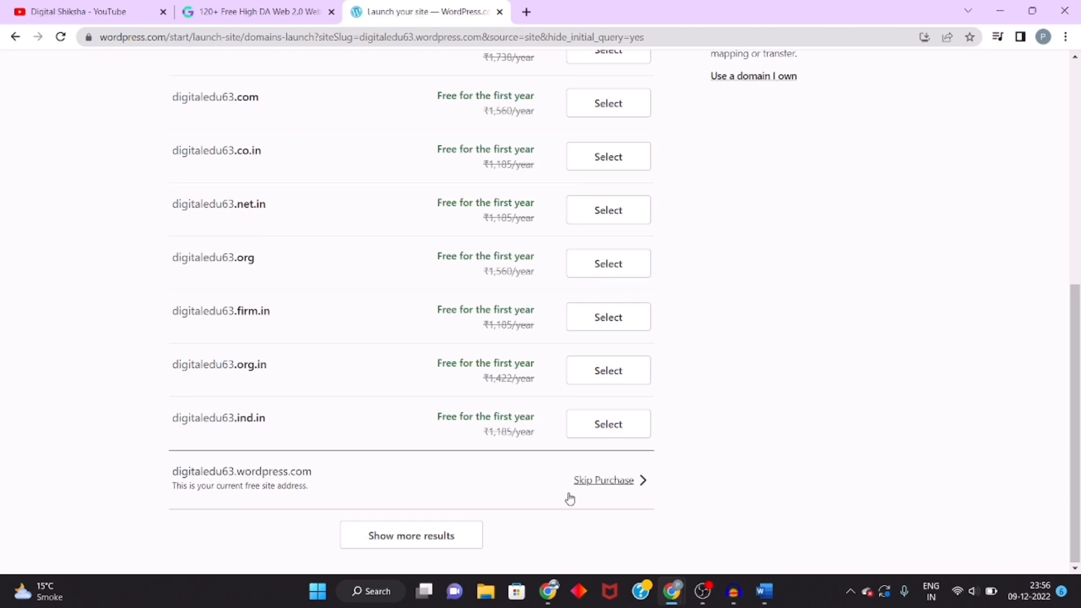
pyautogui.click(605, 481)
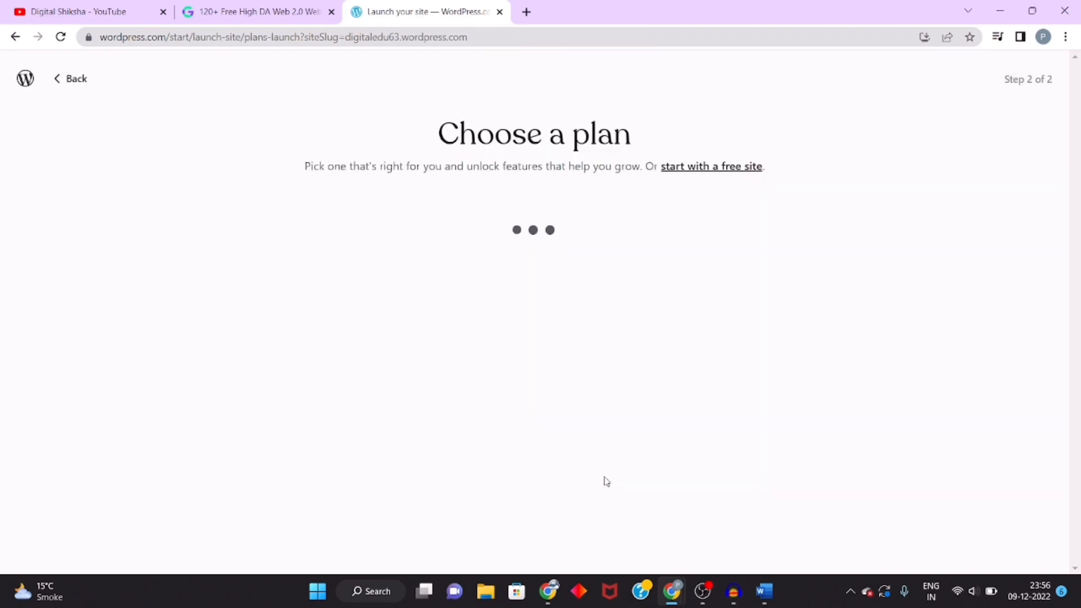
pyautogui.click(713, 167)
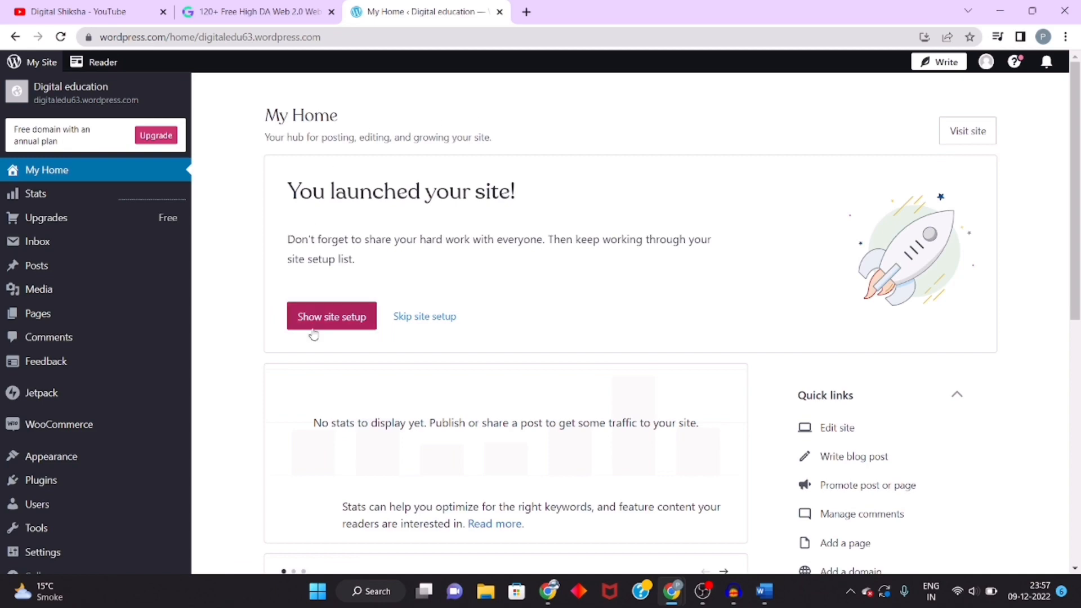
# Step: Open the site's list of all pages from the dashboard
pyautogui.scroll(-2, 315, 374)
pyautogui.scroll(-7, 315, 375)
pyautogui.scroll(9, 315, 374)
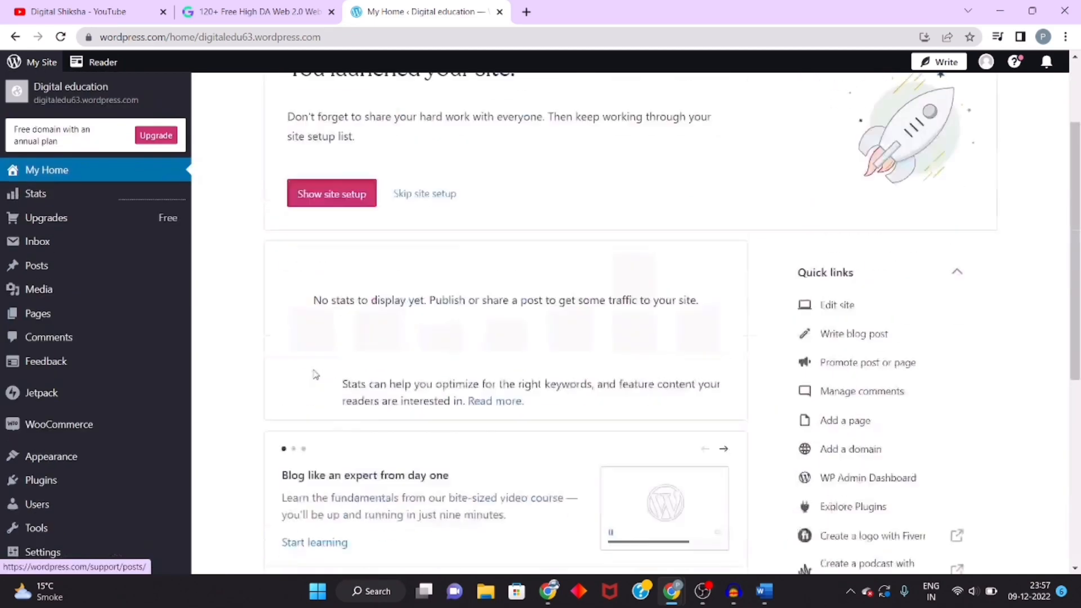
pyautogui.moveTo(63, 317)
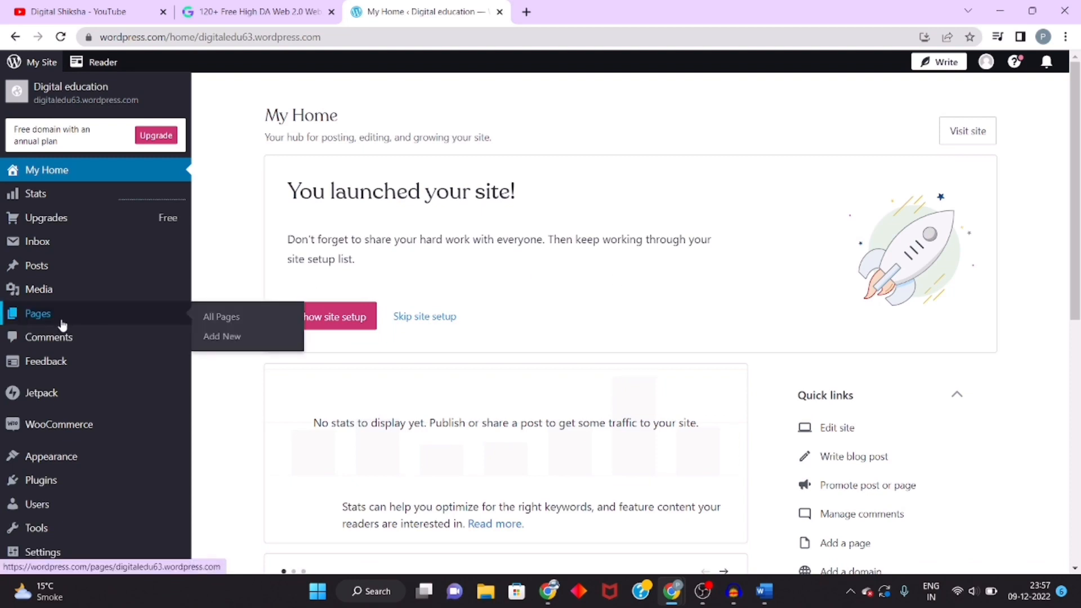
pyautogui.click(223, 318)
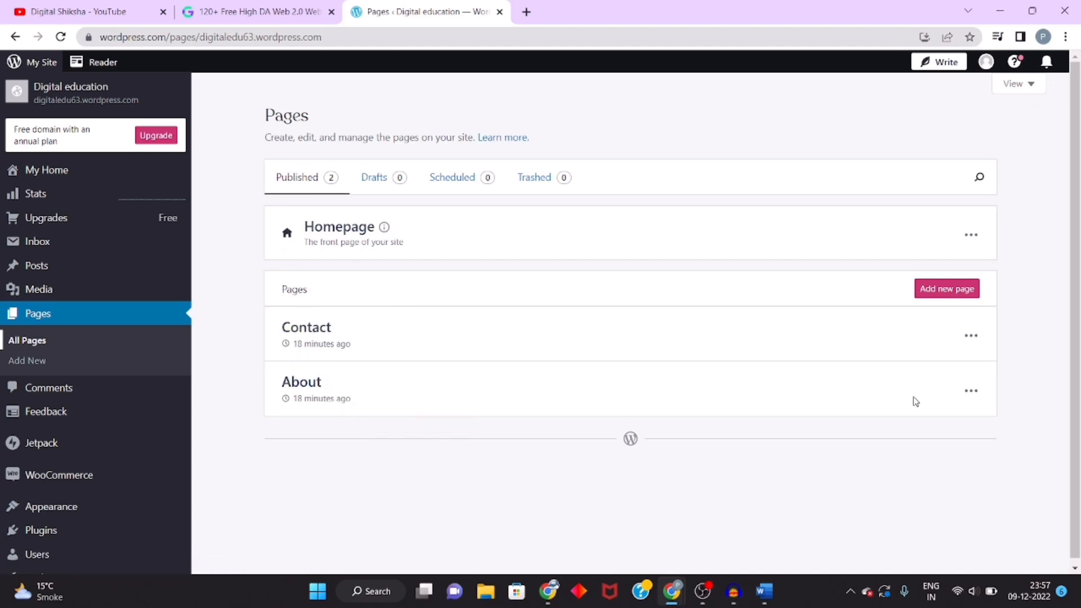
# Step: Open the About page in the editor, return to the Pages list, and highlight the Contact page entry
pyautogui.click(970, 394)
pyautogui.click(913, 200)
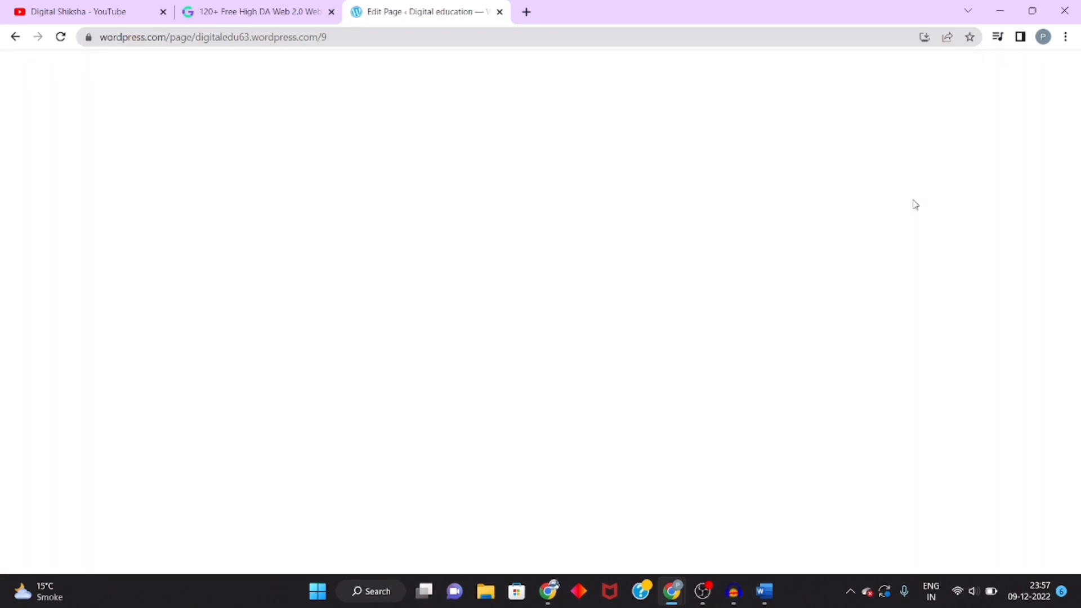
pyautogui.scroll(-5, 343, 322)
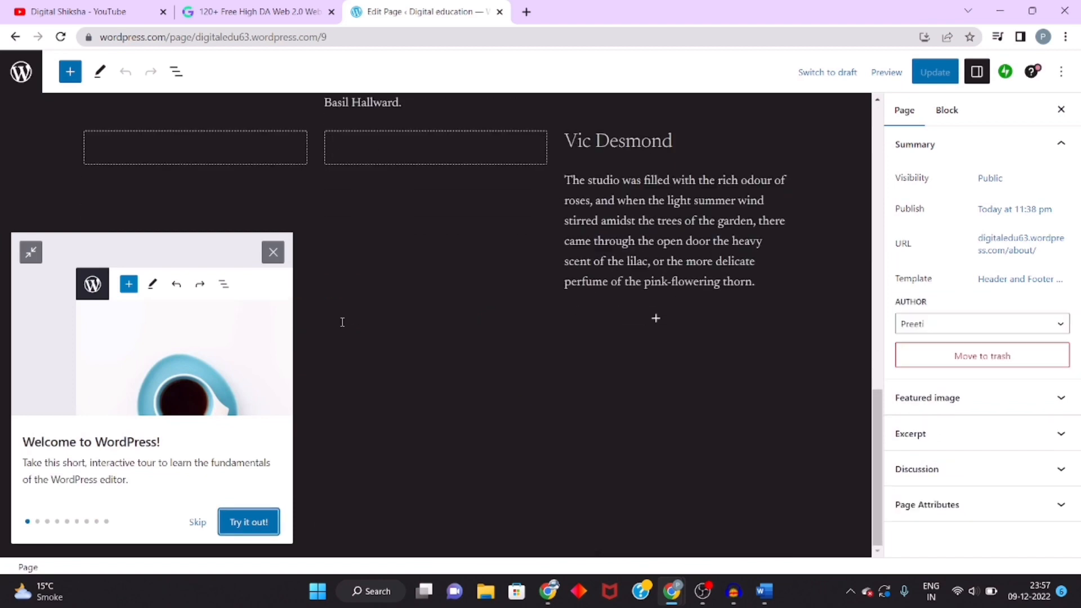
pyautogui.click(16, 37)
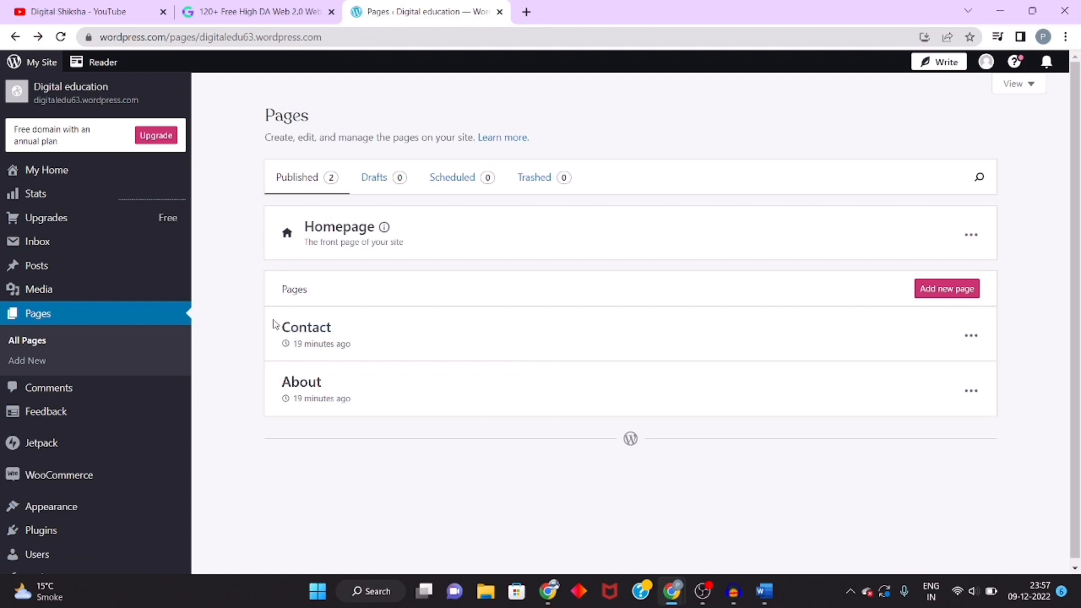
pyautogui.moveTo(273, 322); pyautogui.dragTo(373, 353)
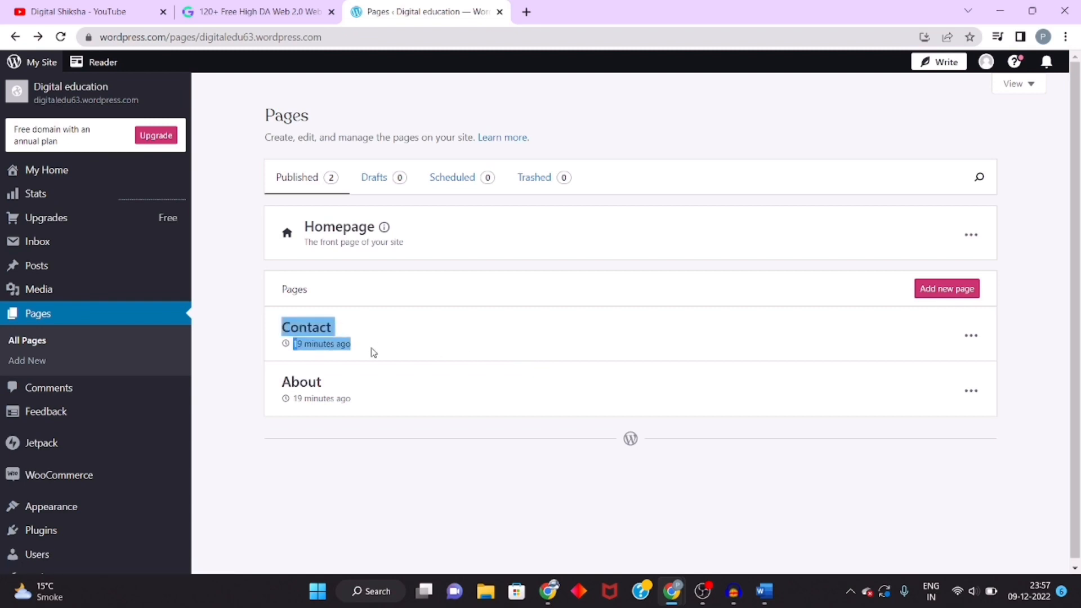
# Step: Switch to the incognito window and reload the published web hosting post
pyautogui.click(371, 353)
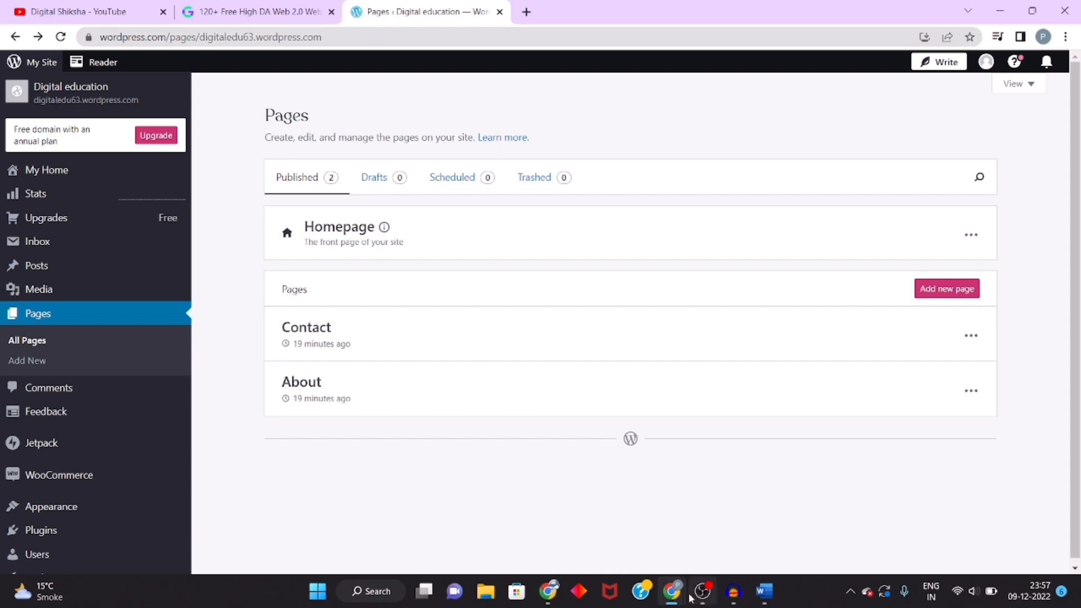
pyautogui.moveTo(676, 593)
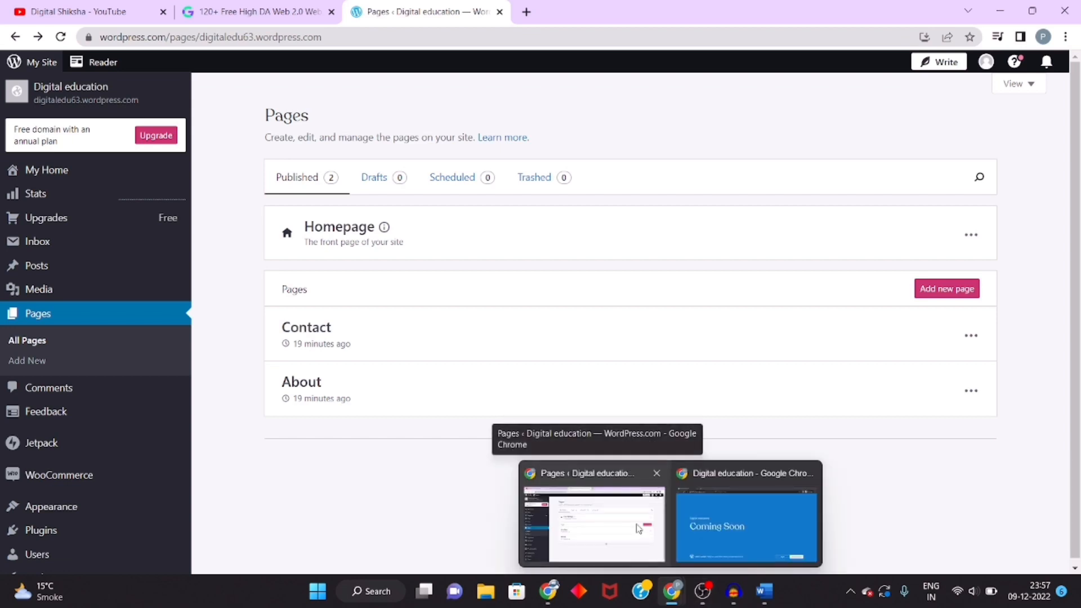
pyautogui.click(746, 525)
pyautogui.click(62, 38)
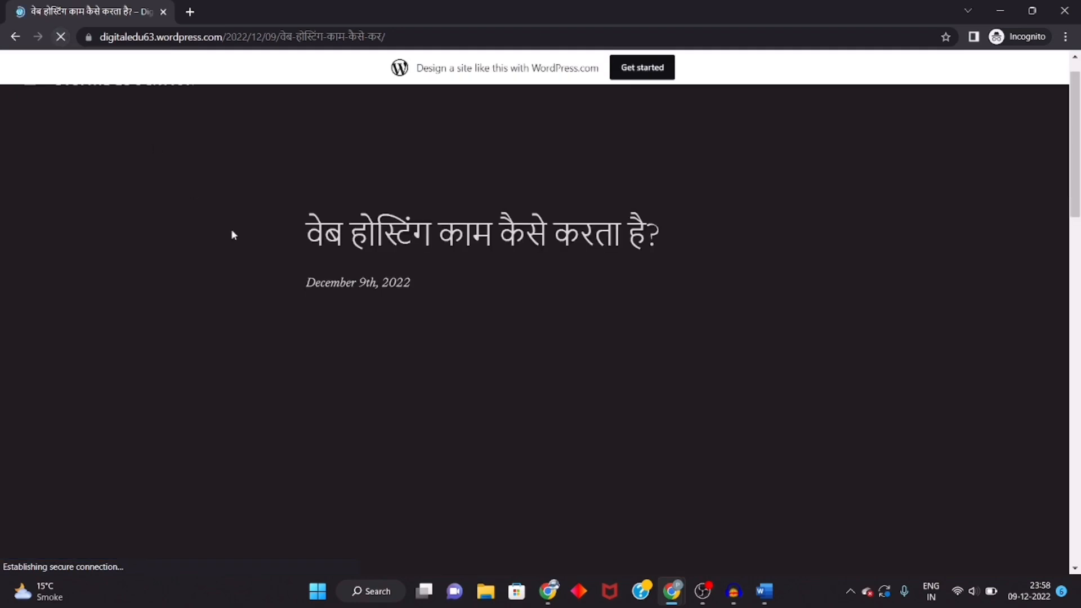
# Step: Follow the Web Hosting link in the post to dminhindi.com, return to the post, and scroll through it
pyautogui.scroll(-3, 329, 333)
pyautogui.scroll(3, 329, 332)
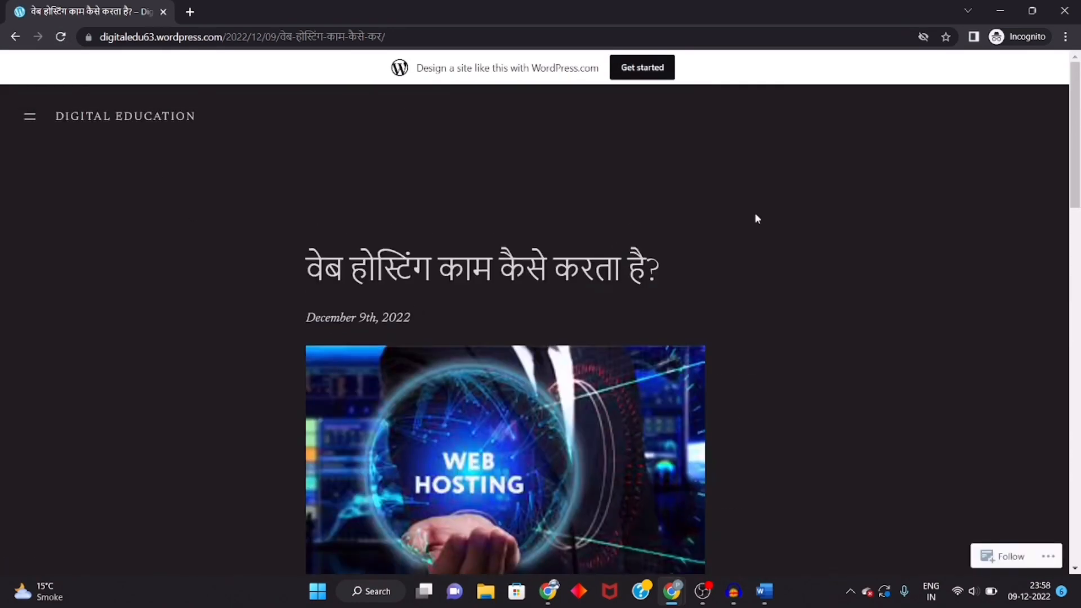
pyautogui.scroll(-8, 461, 345)
pyautogui.scroll(2, 461, 344)
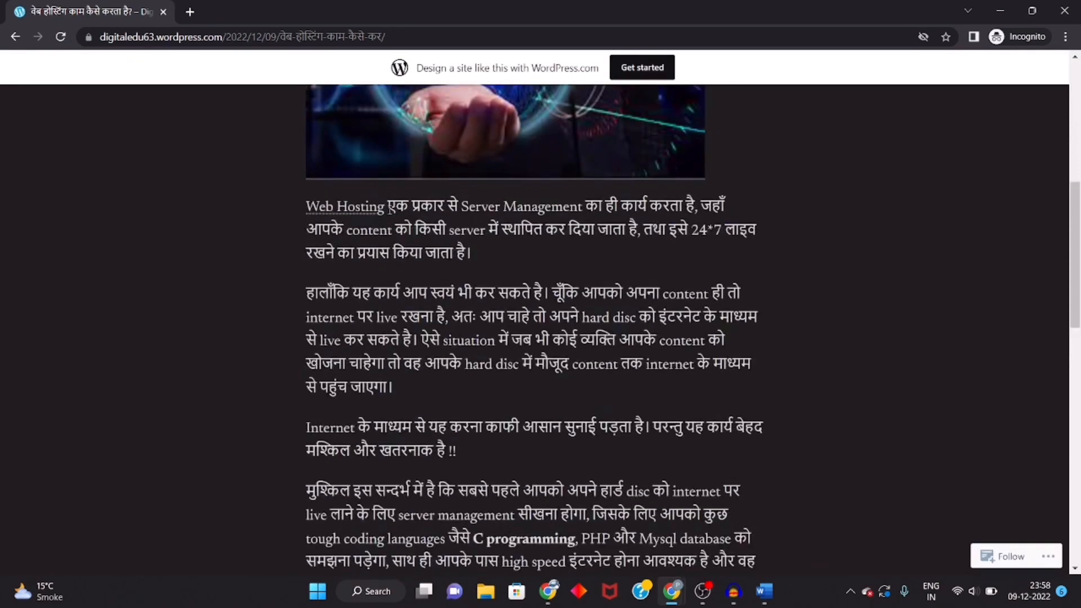
pyautogui.scroll(4, 234, 448)
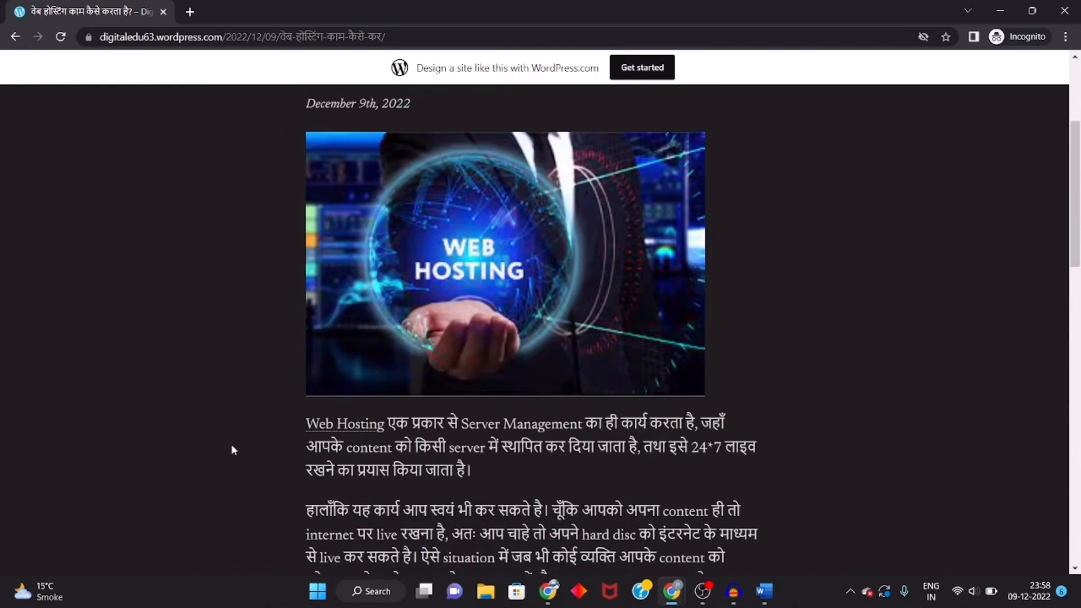
pyautogui.click(343, 431)
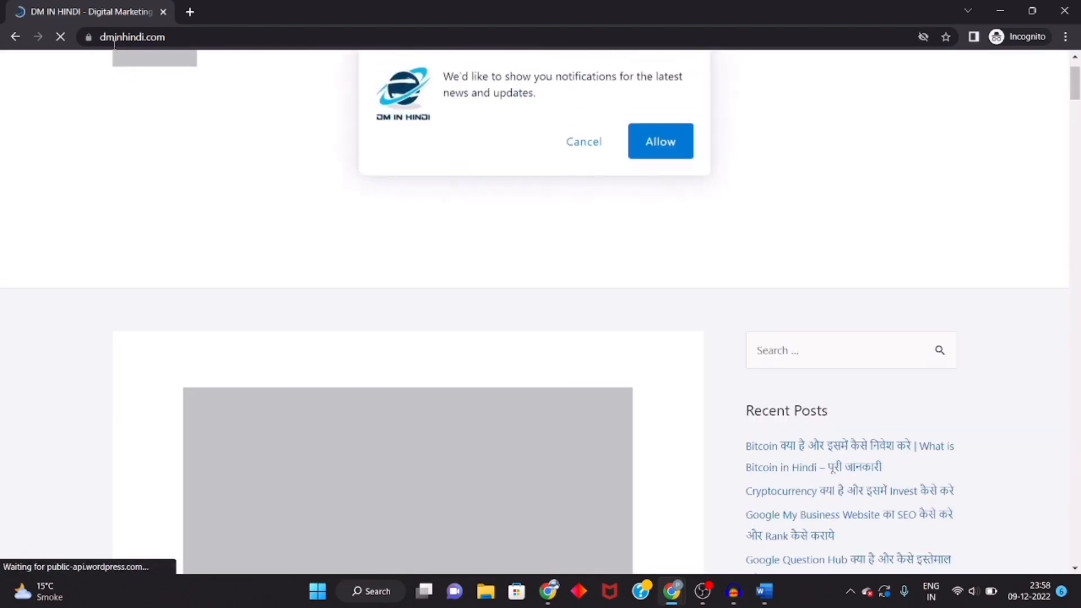
pyautogui.click(15, 37)
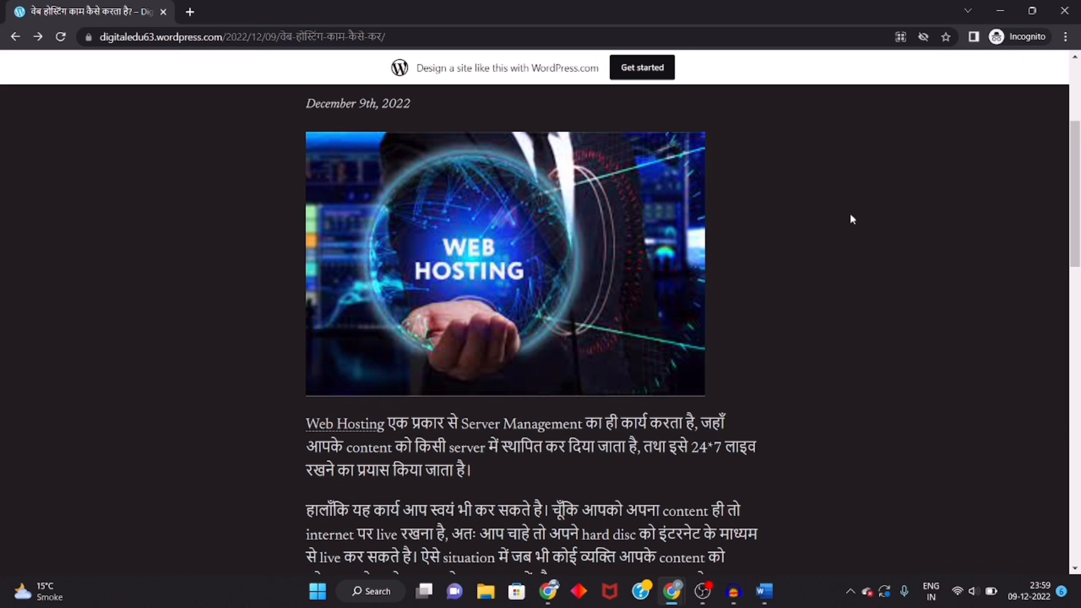
pyautogui.scroll(-15, 513, 487)
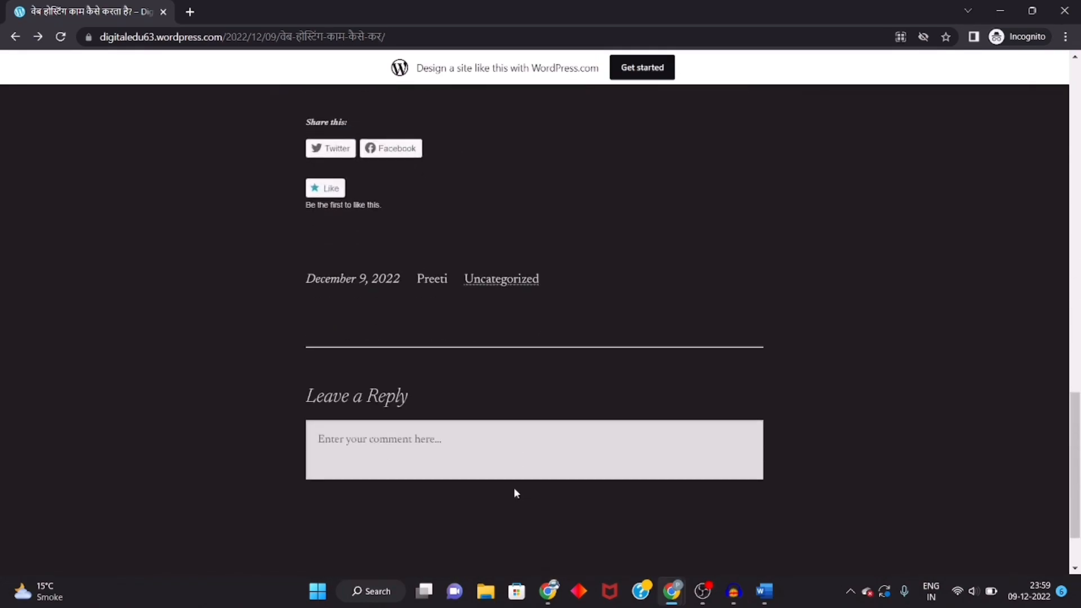
pyautogui.scroll(15, 515, 489)
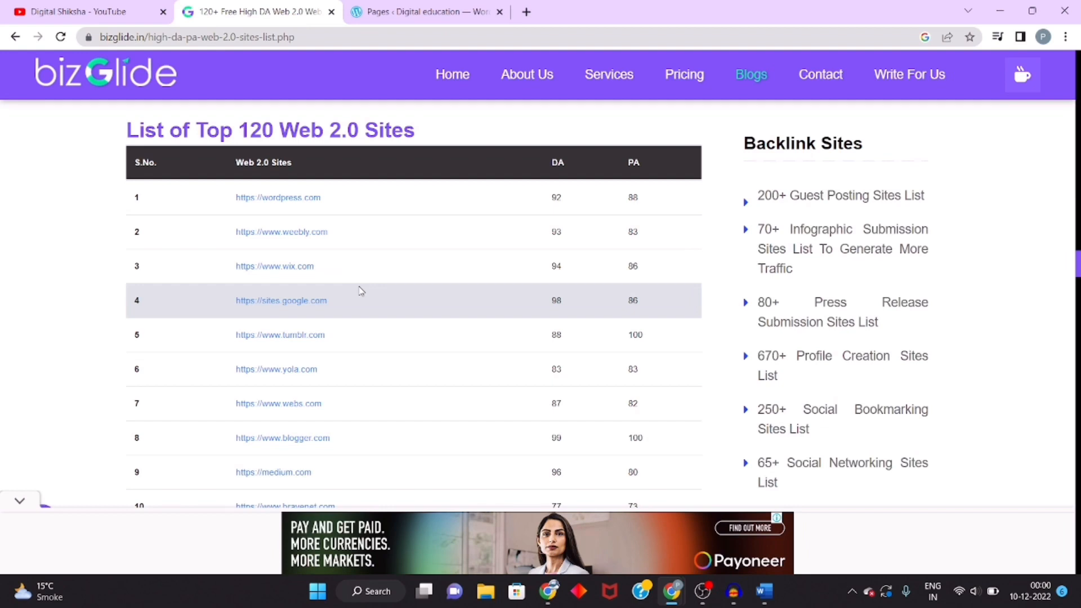
# Step: Subscribe to the Digital Shiksha YouTube channel and set its notifications to All
pyautogui.click(75, 8)
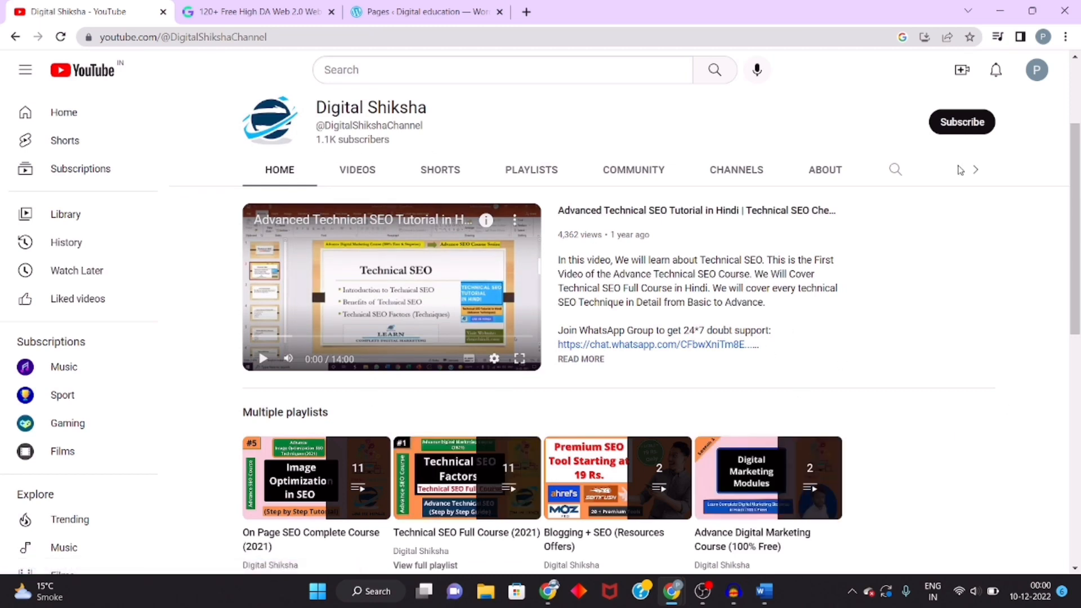
pyautogui.click(965, 129)
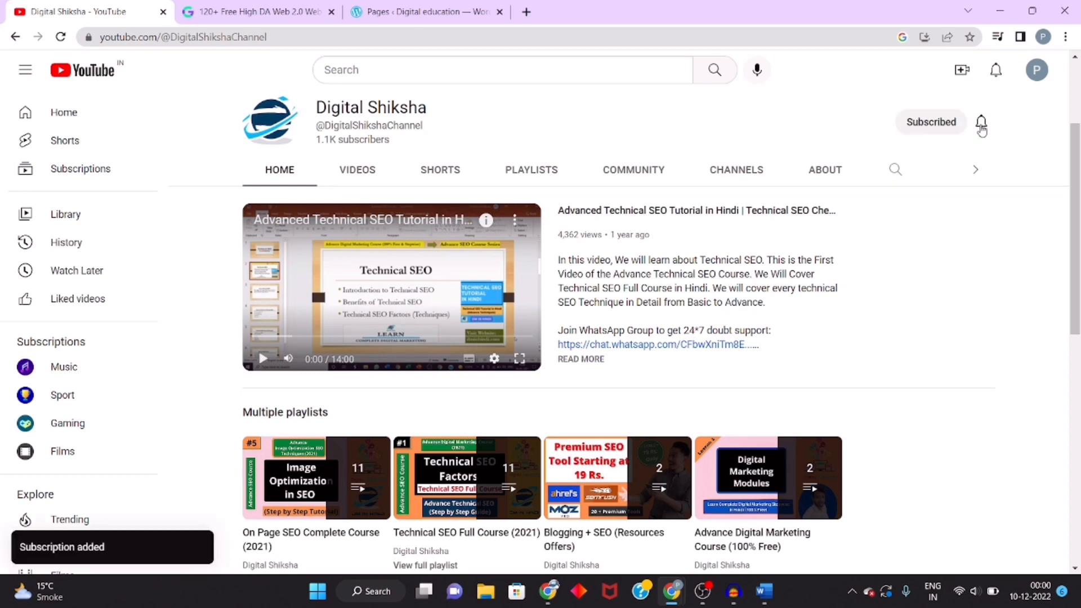
pyautogui.click(981, 121)
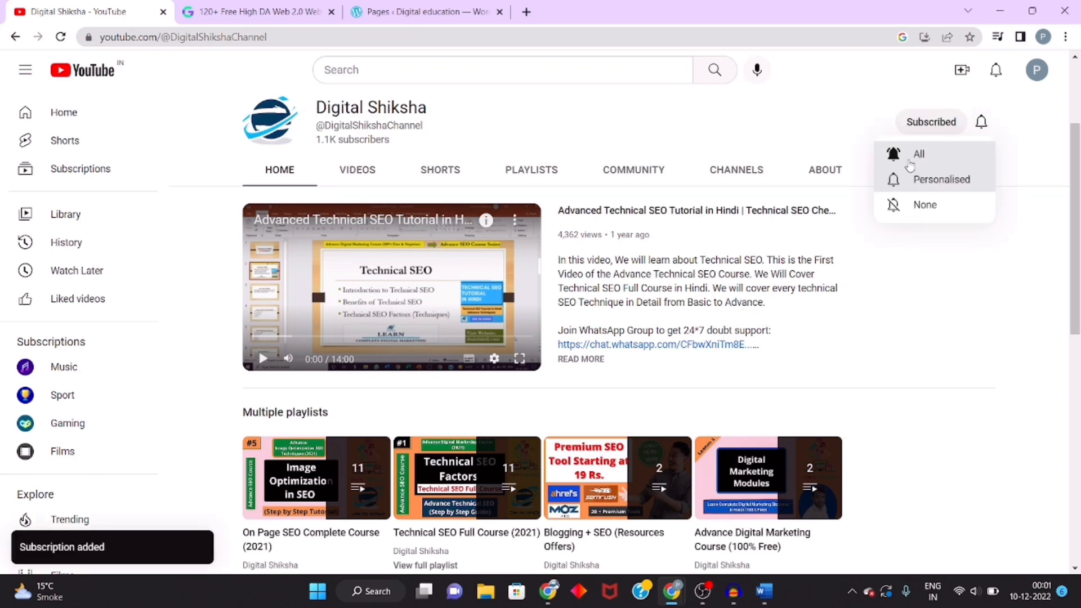
pyautogui.click(1023, 161)
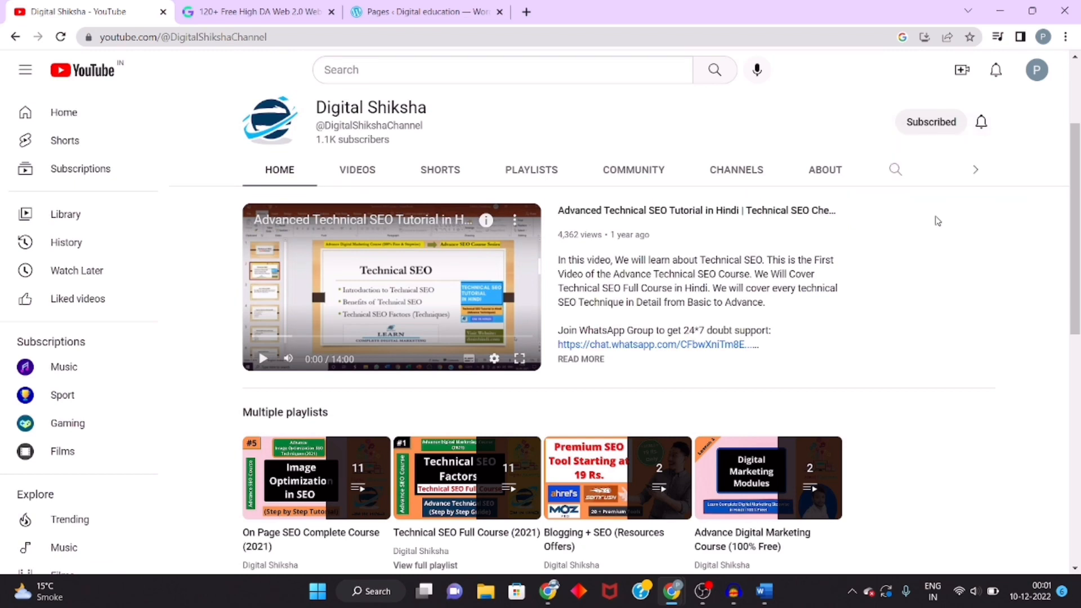